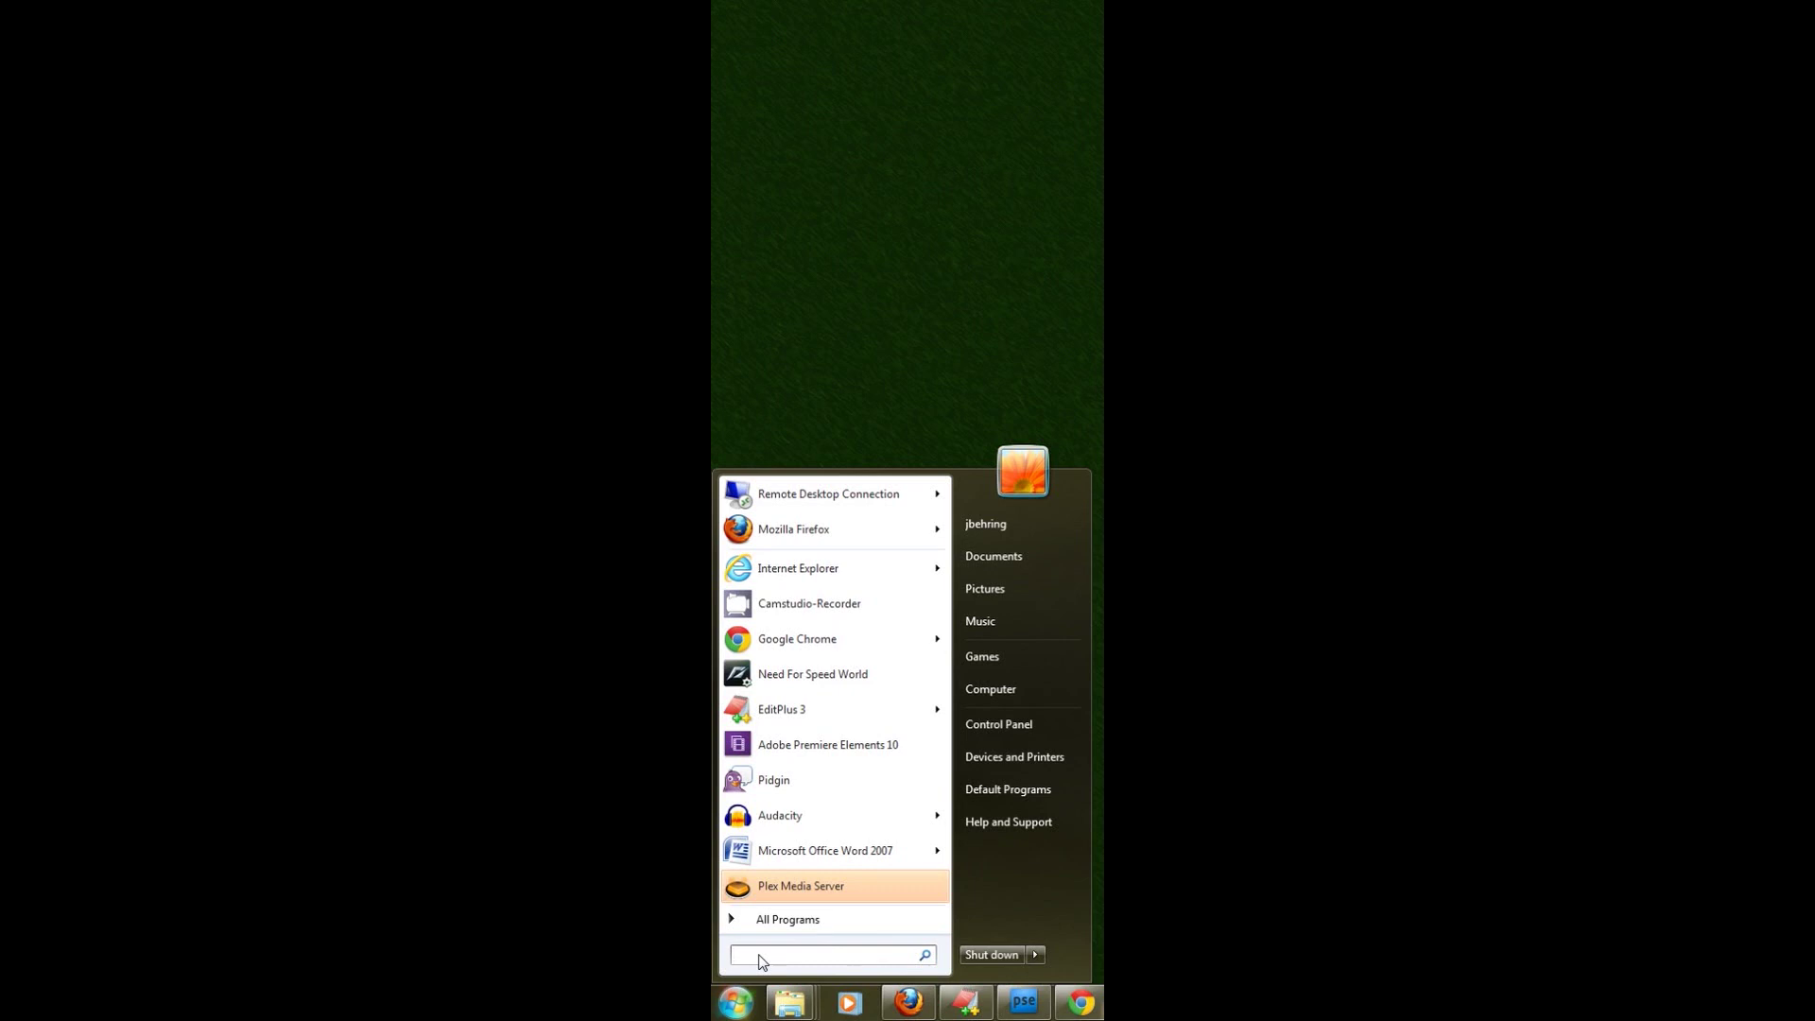
# Launch Command Prompt, then Notepad as administrator, from Start menu searches for 'cmd' and 'notepad'.
pyautogui.write('cmd')
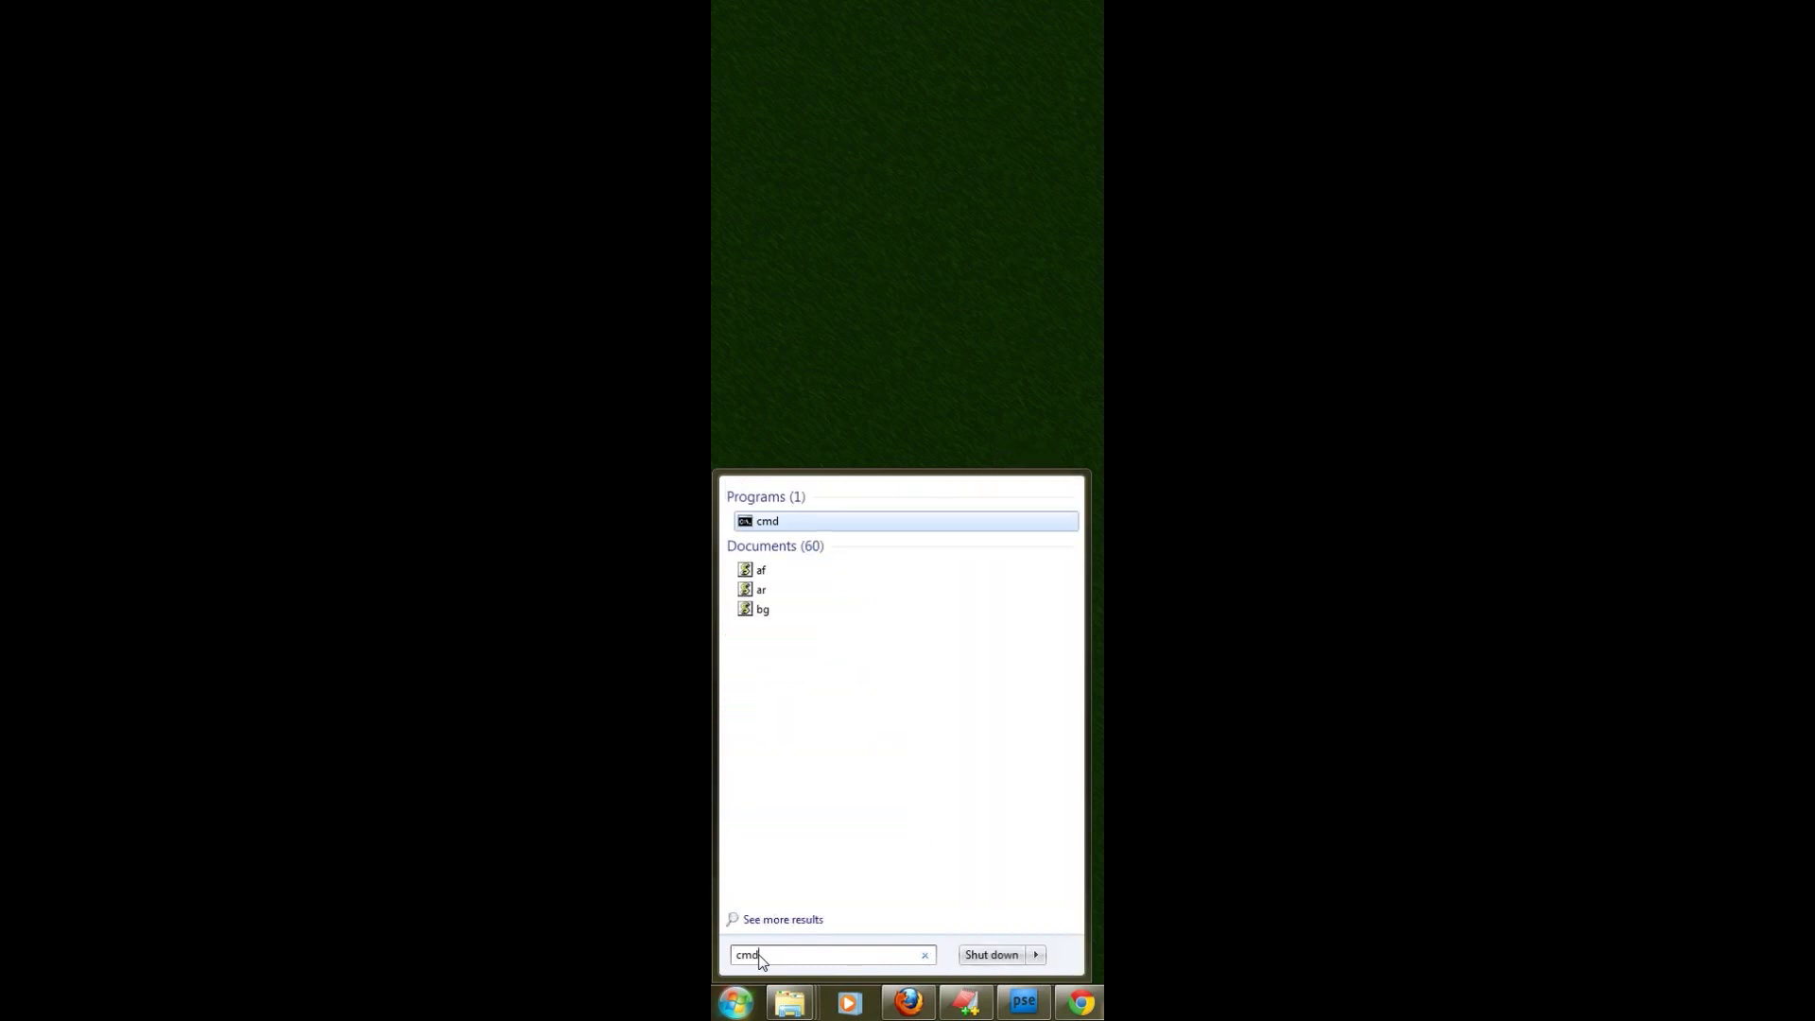
pyautogui.press('Return')
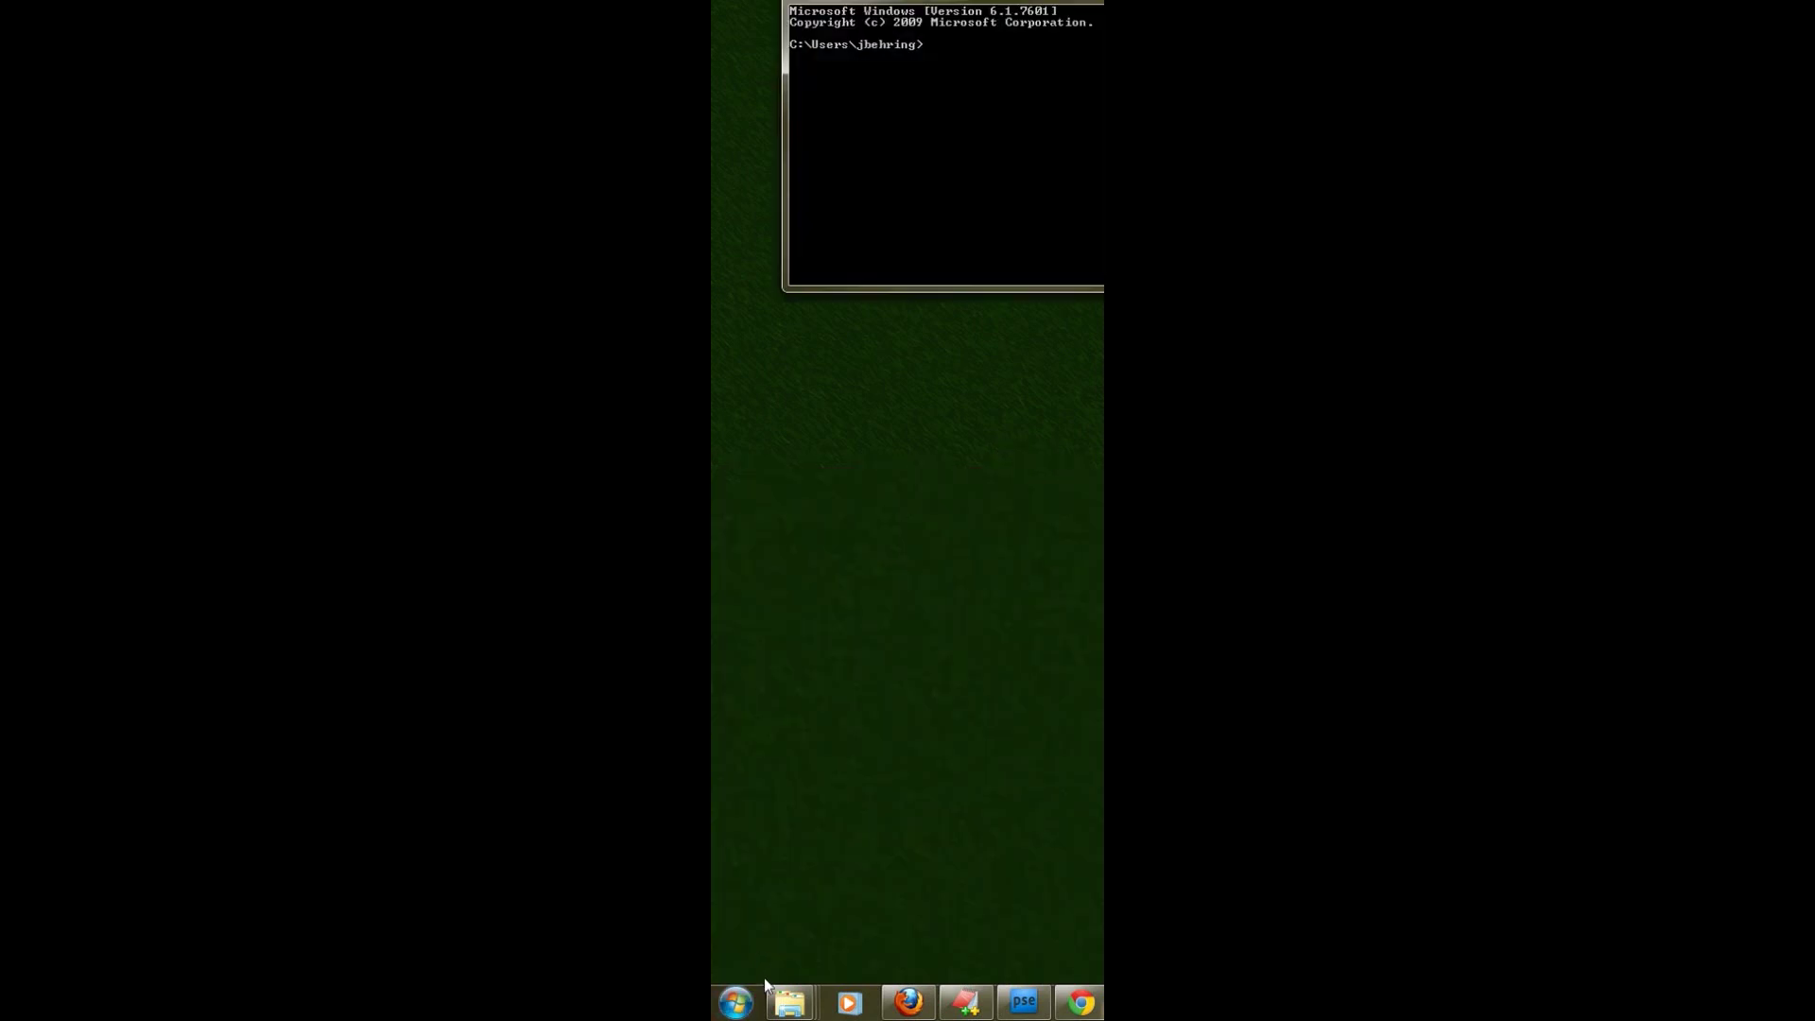
pyautogui.click(736, 1003)
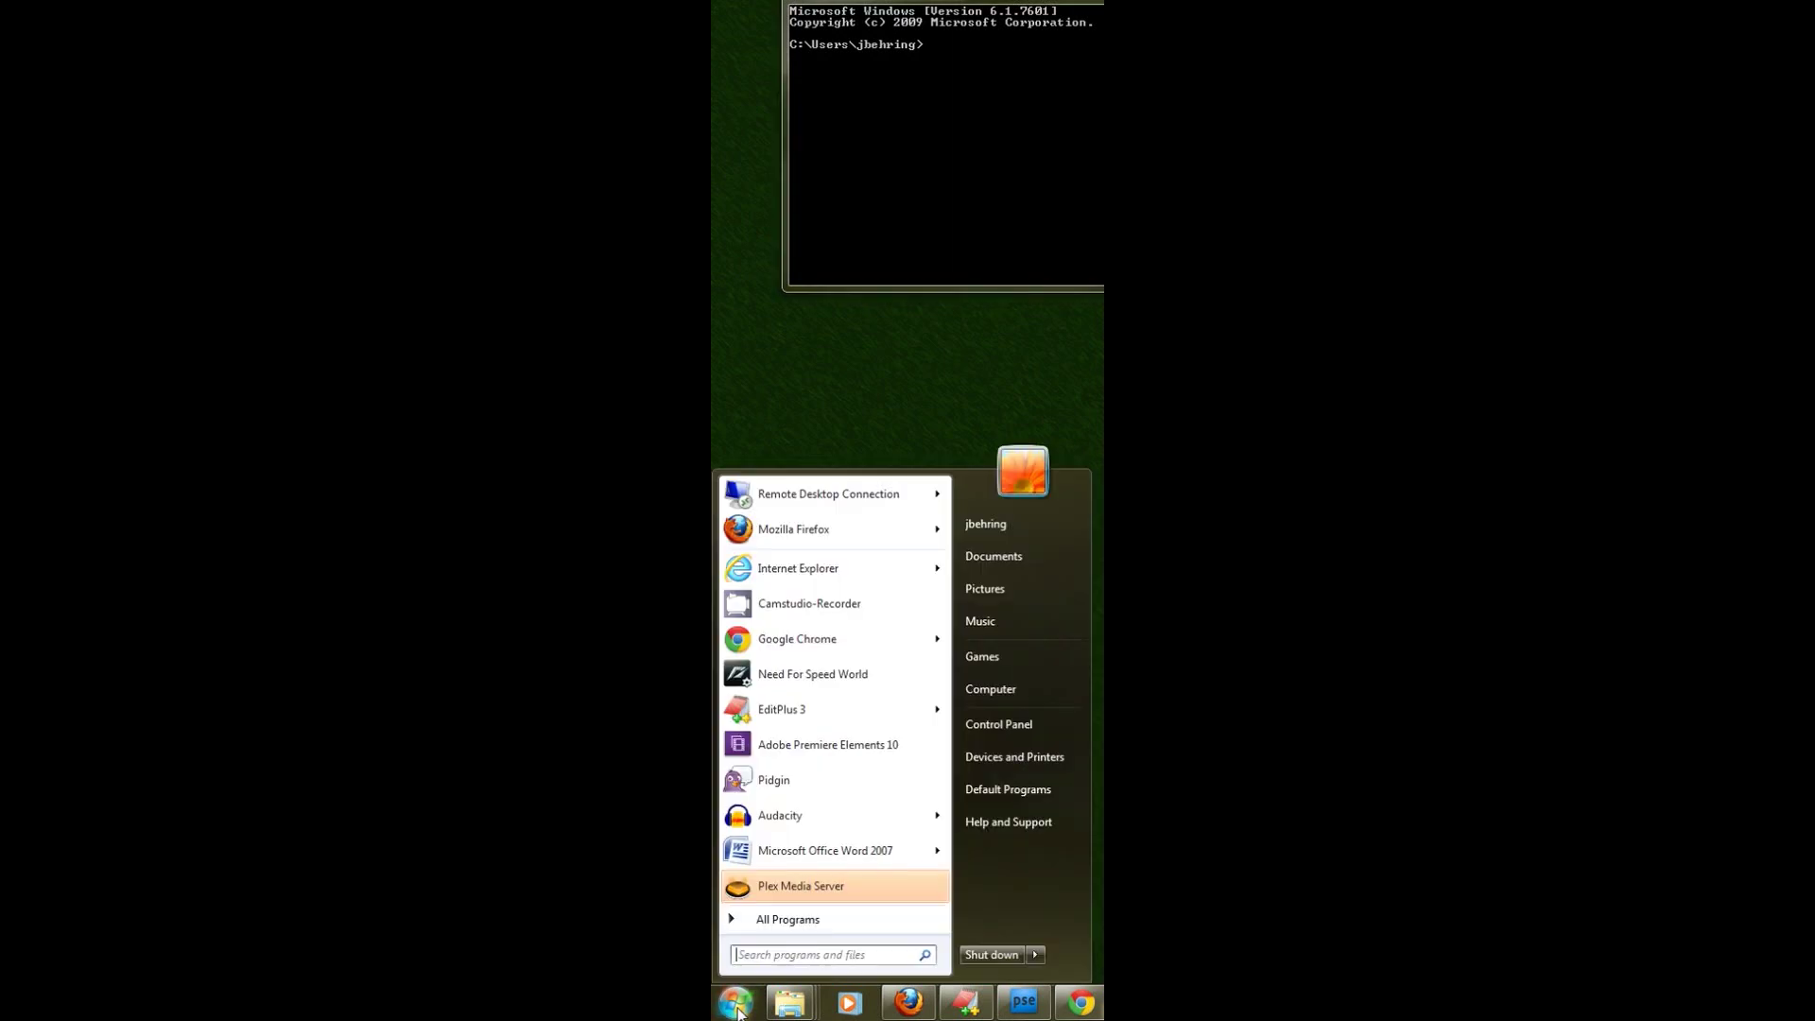
pyautogui.click(765, 960)
pyautogui.write('notepad')
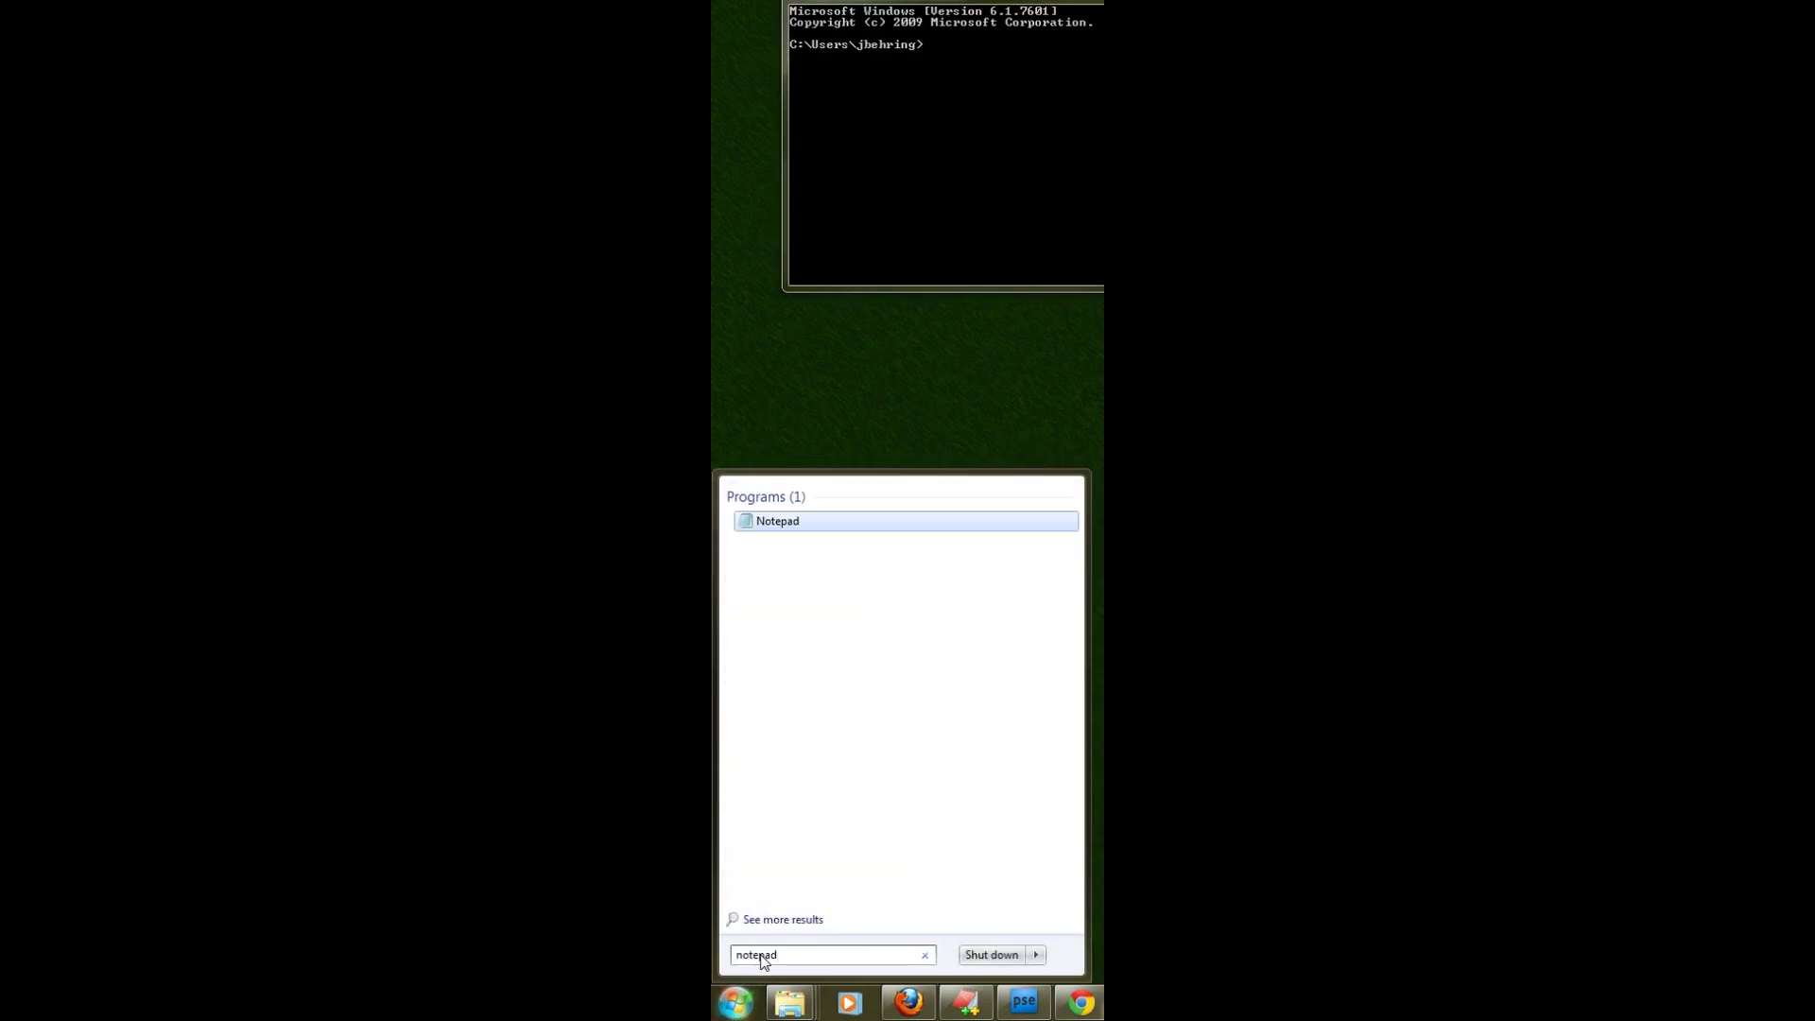
pyautogui.rightClick(788, 527)
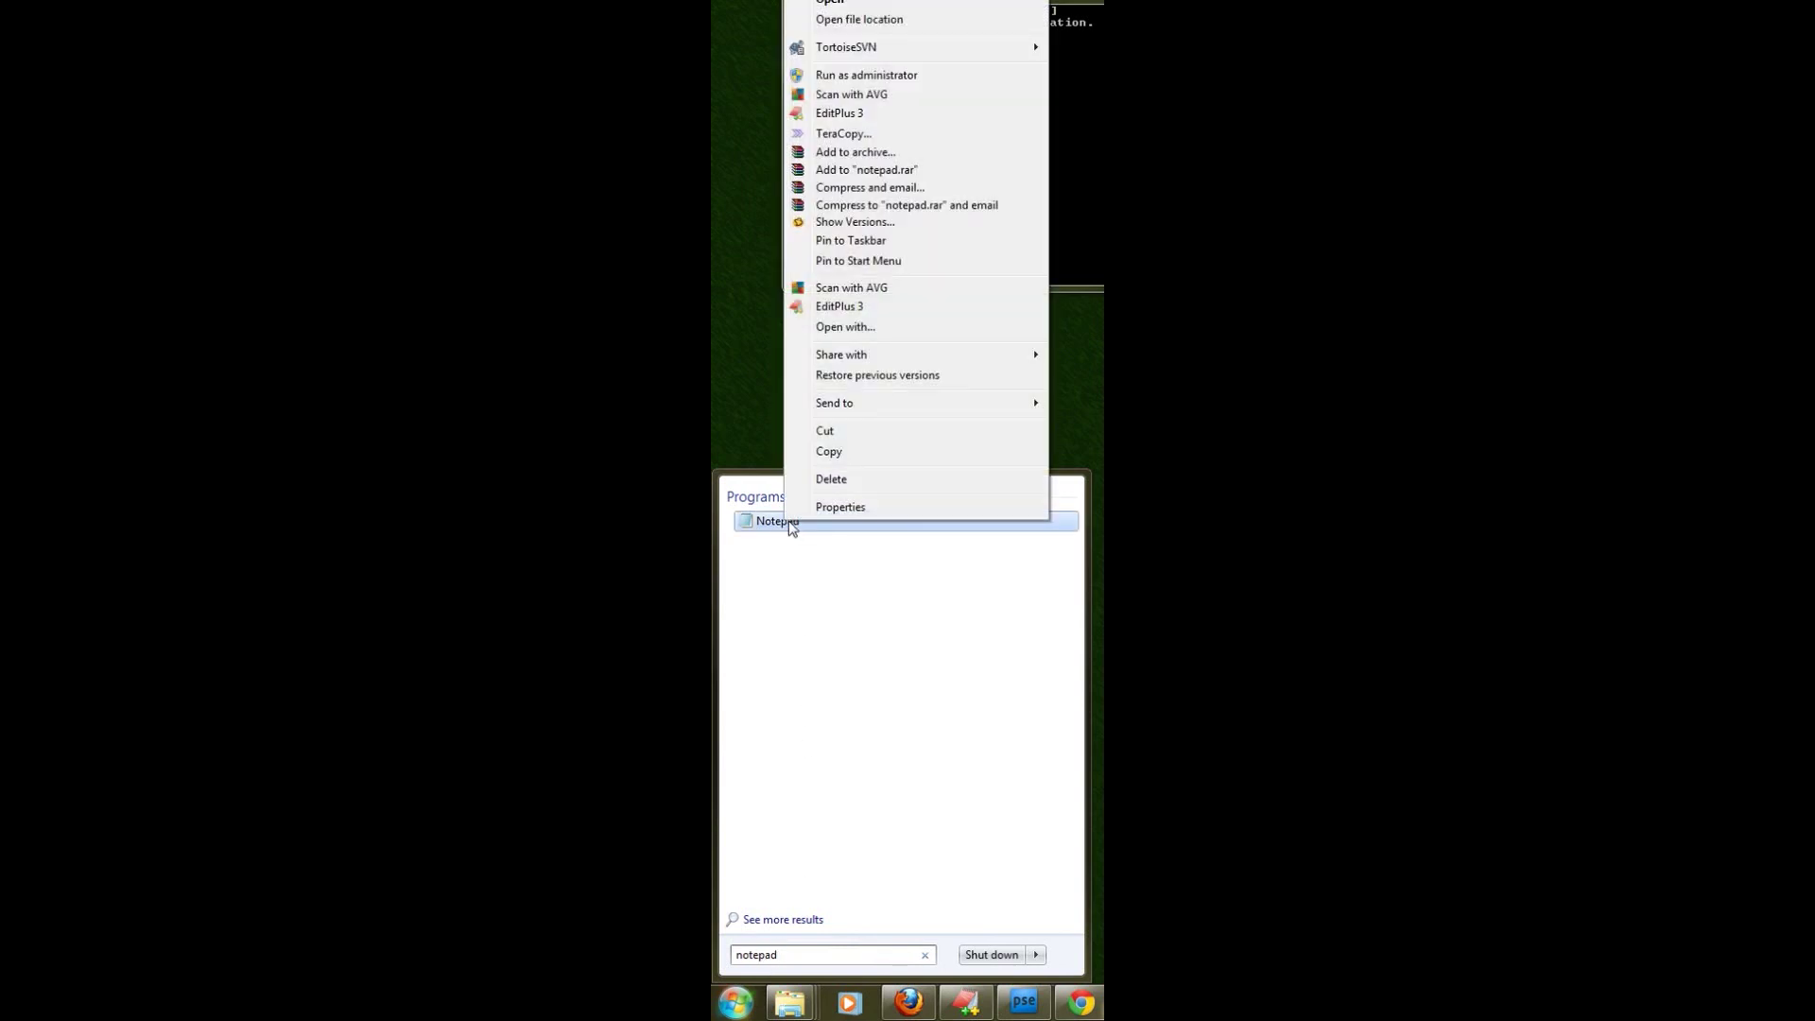
pyautogui.click(857, 74)
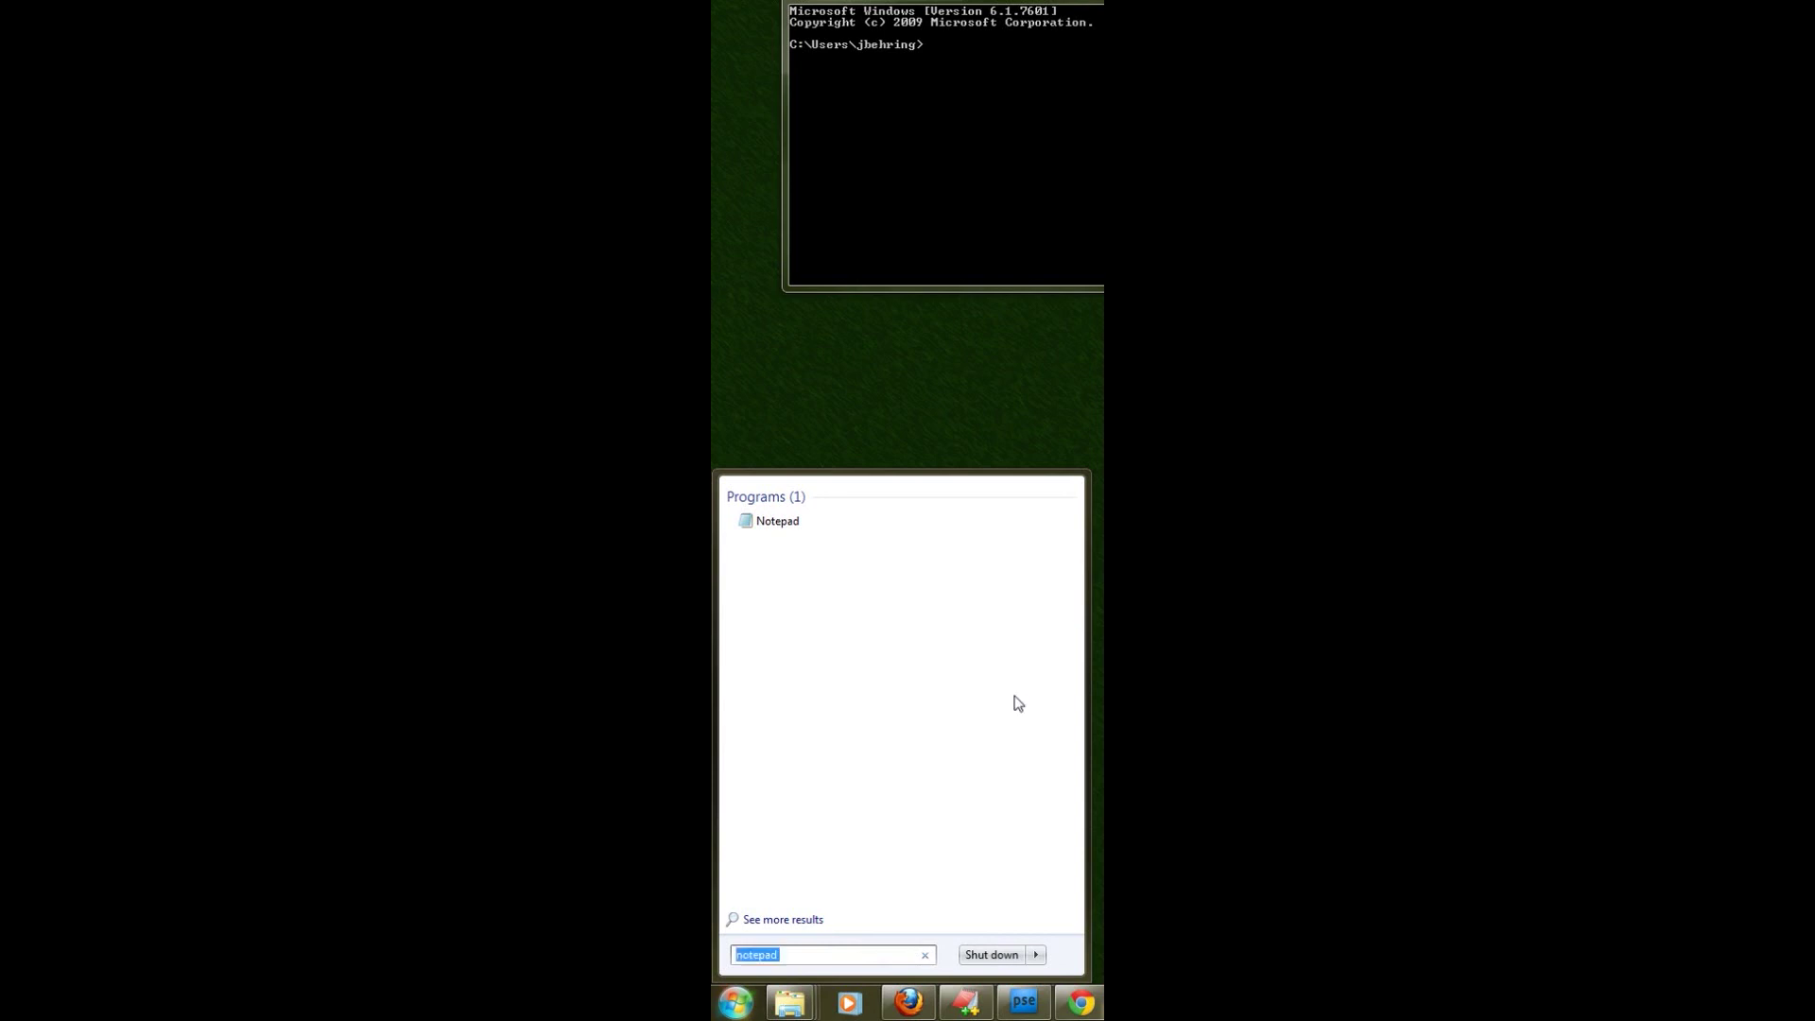
pyautogui.press('Escape')
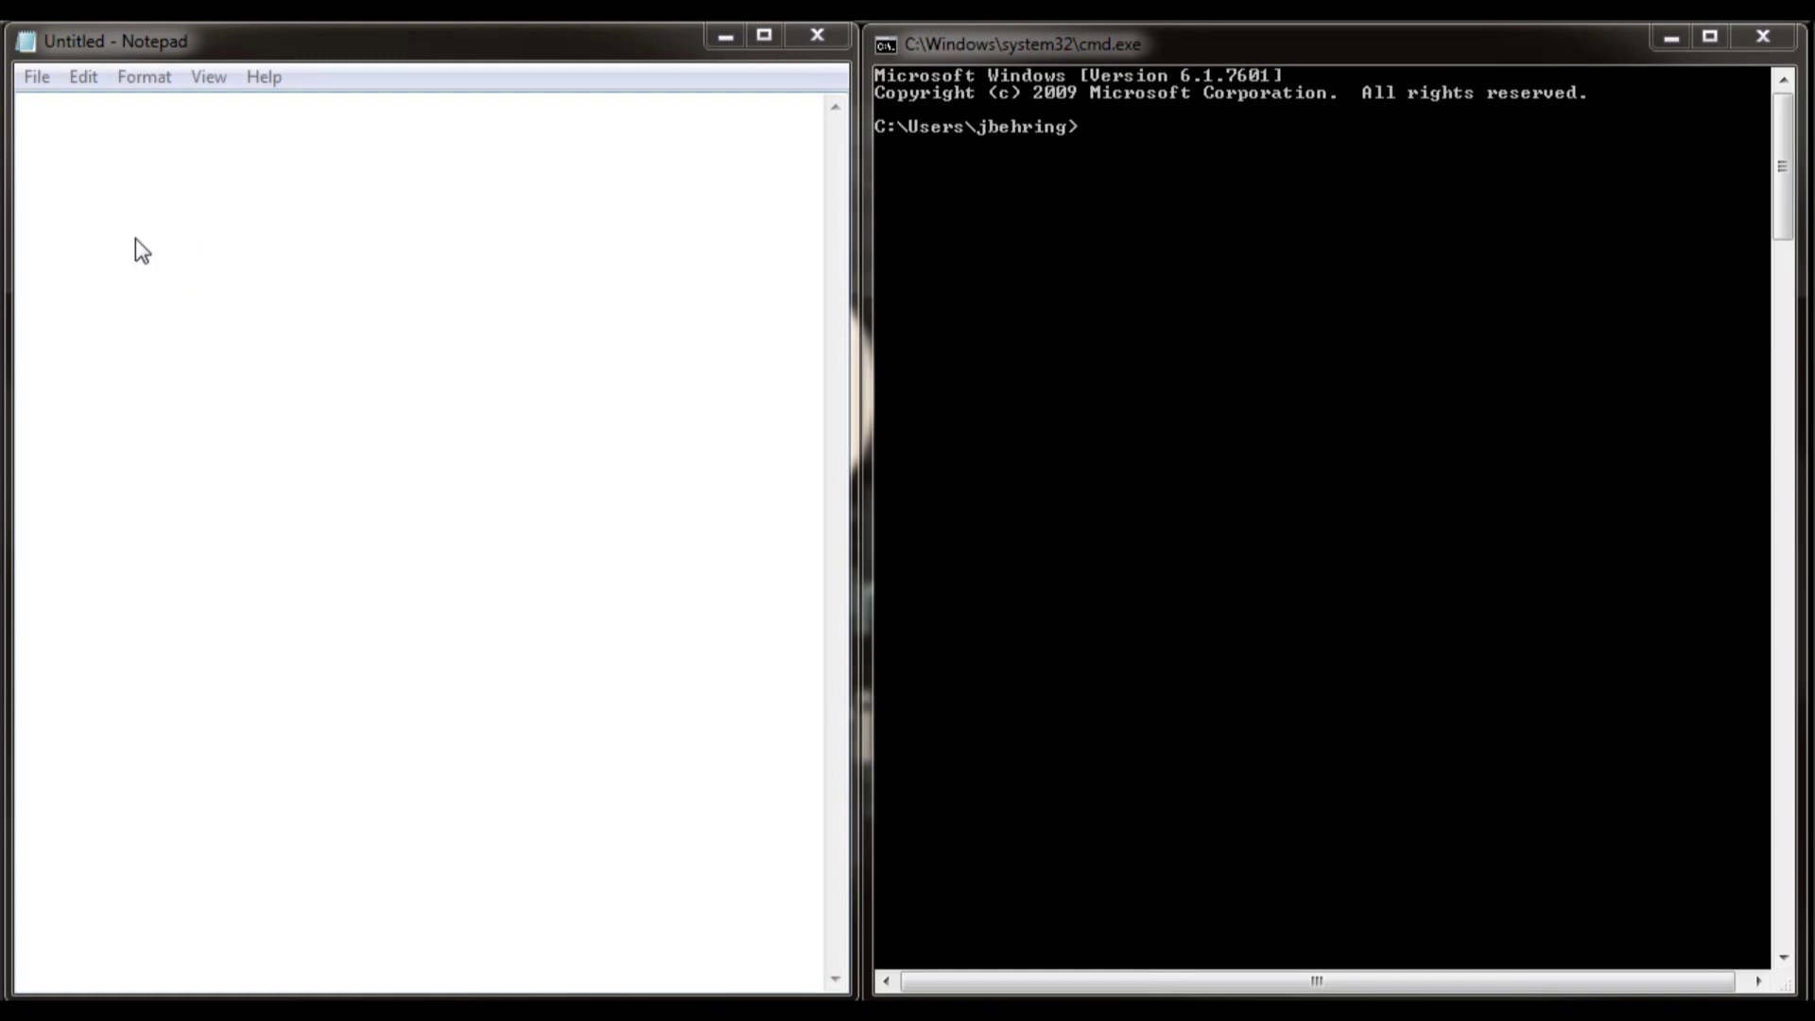
# In Notepad's Open dialog, browse through Computer and Local Disk (C:) into the Windows folder.
pyautogui.click(38, 80)
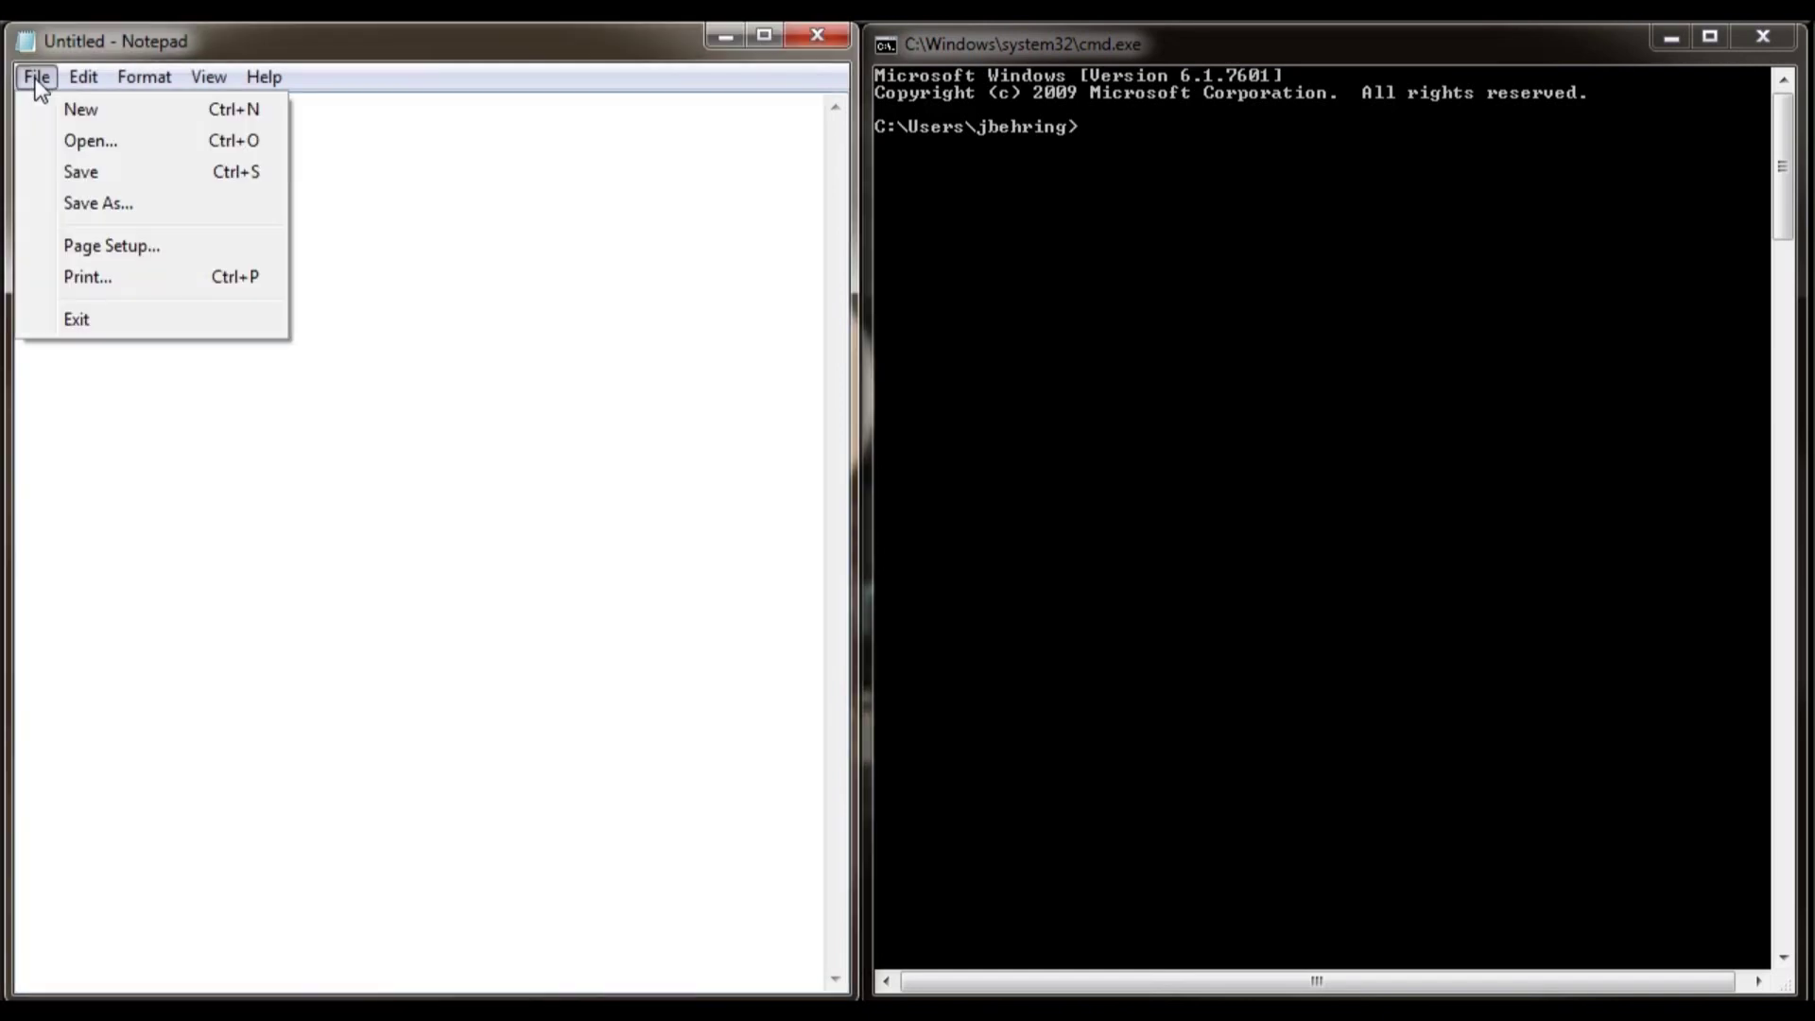
pyautogui.click(61, 140)
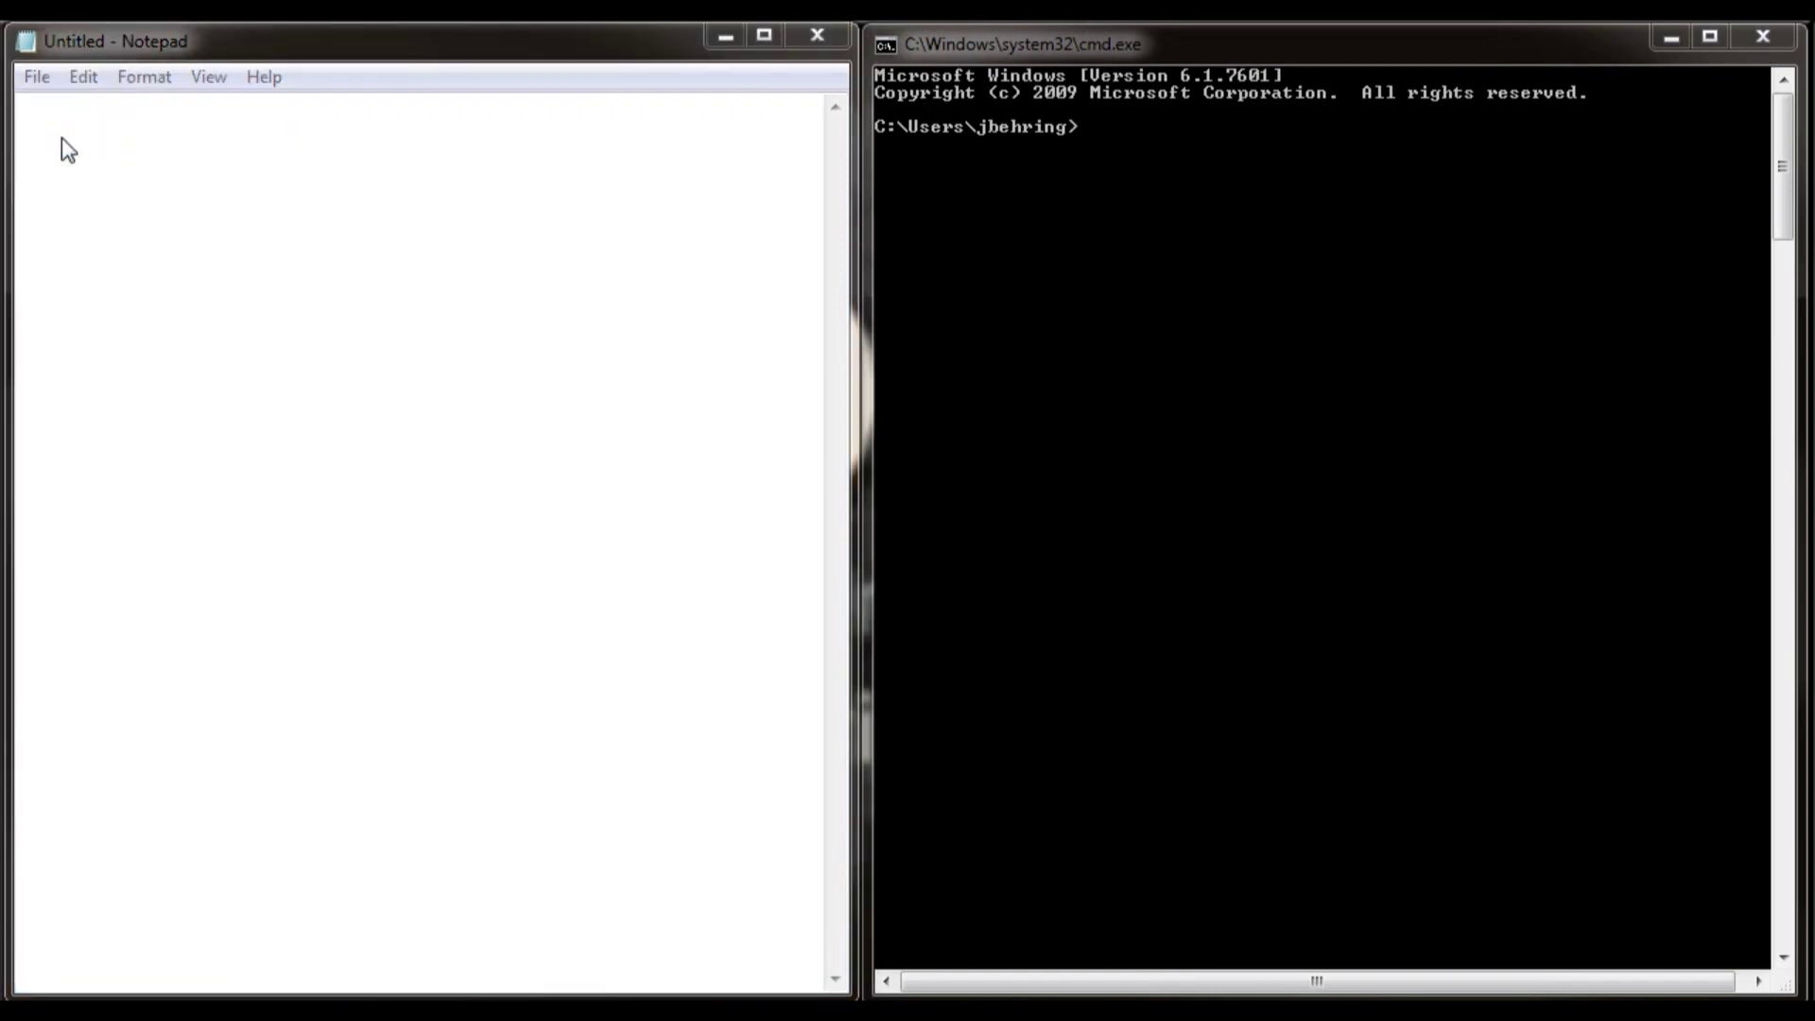
pyautogui.click(807, 166)
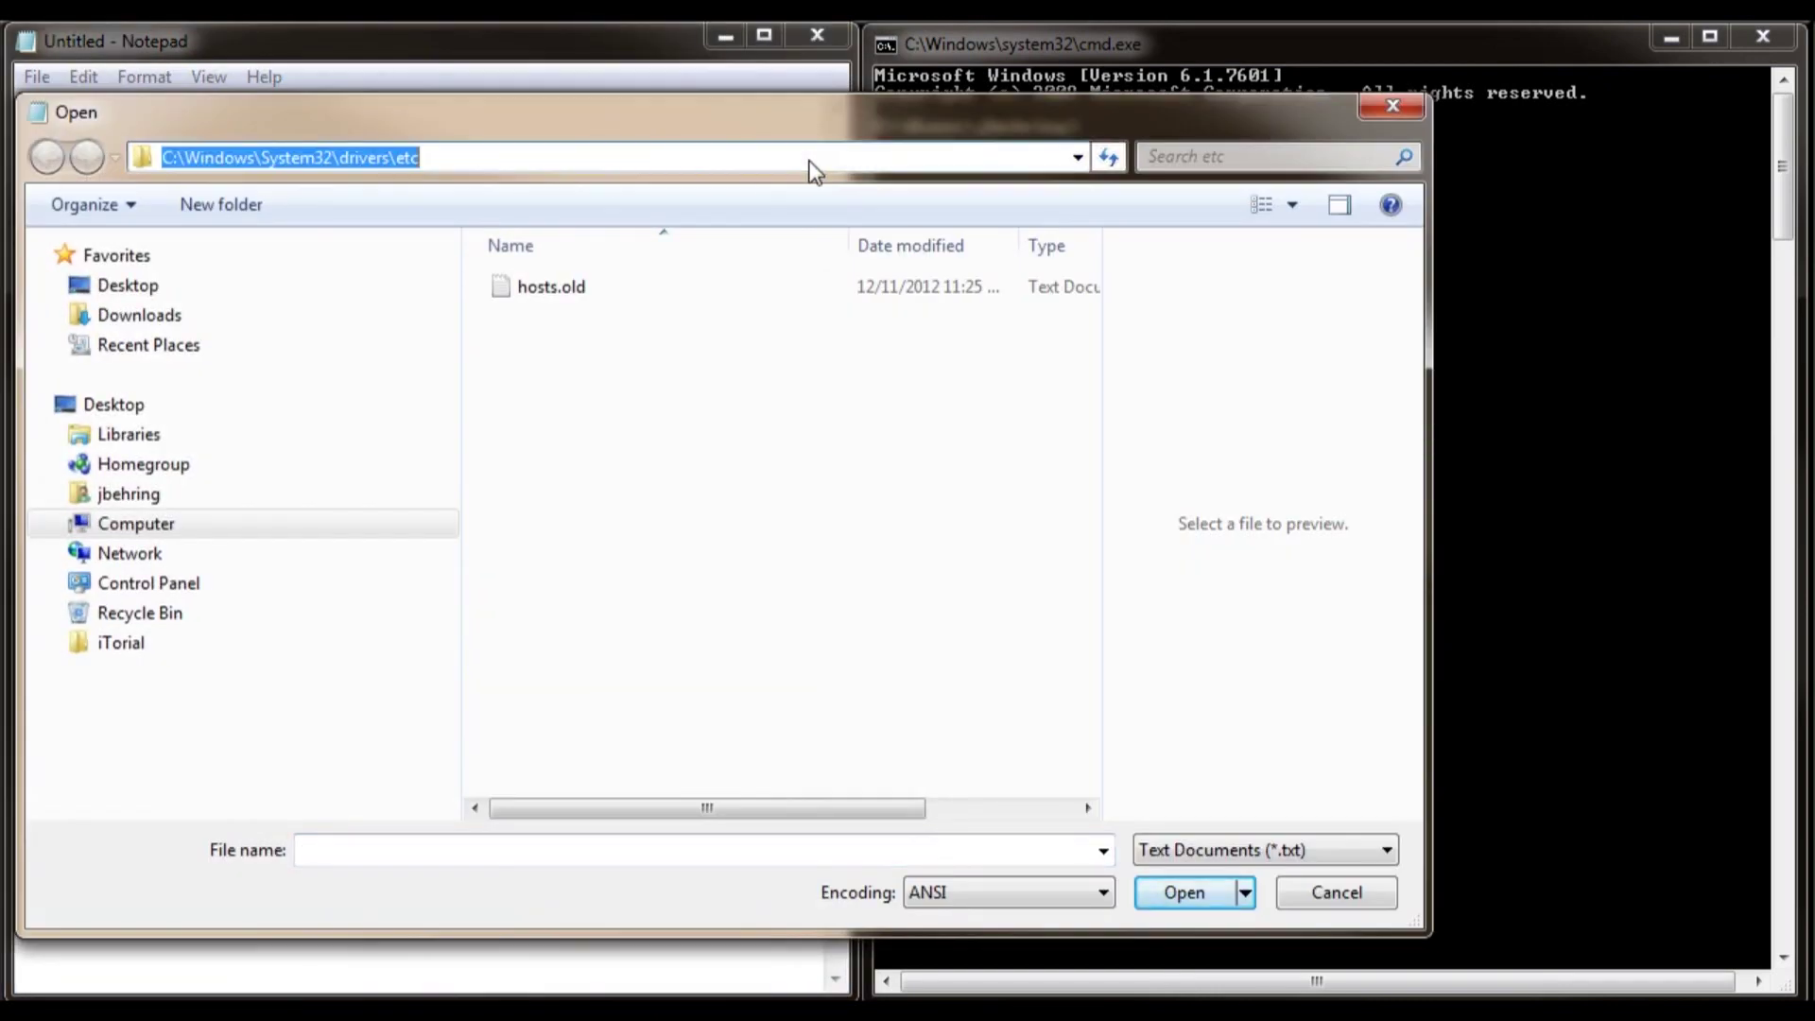
pyautogui.click(488, 170)
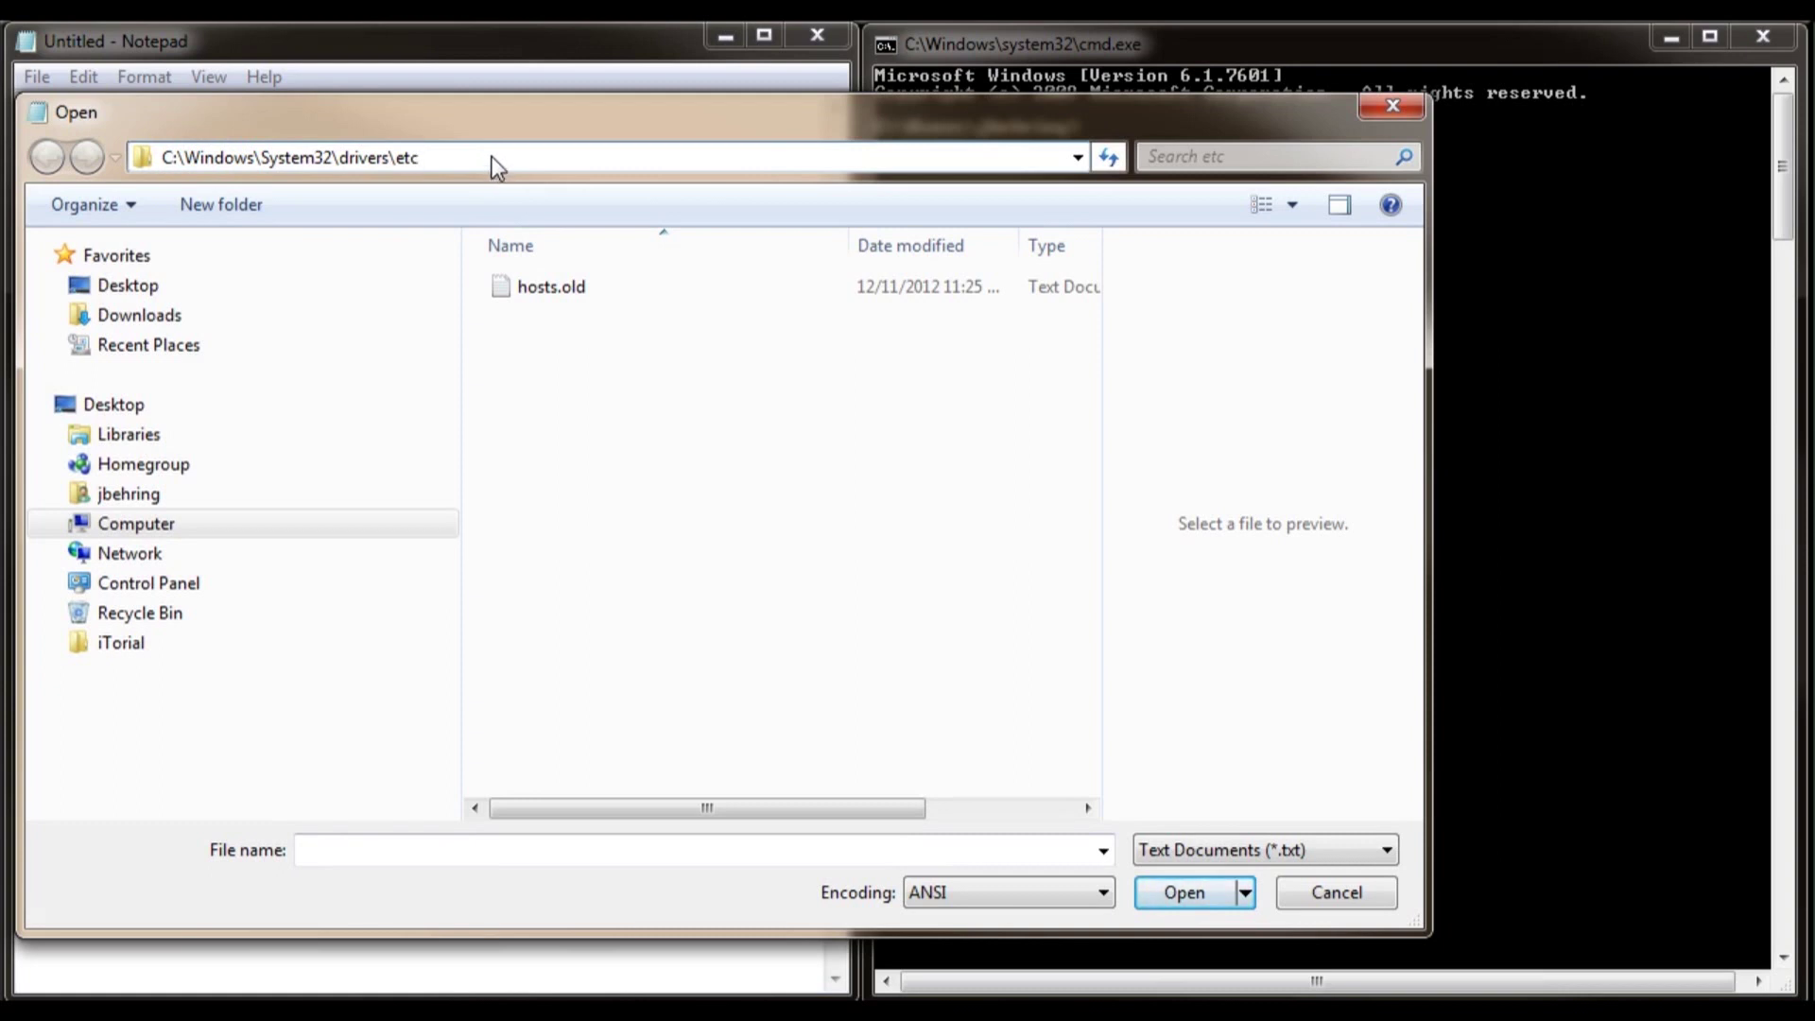
pyautogui.click(137, 525)
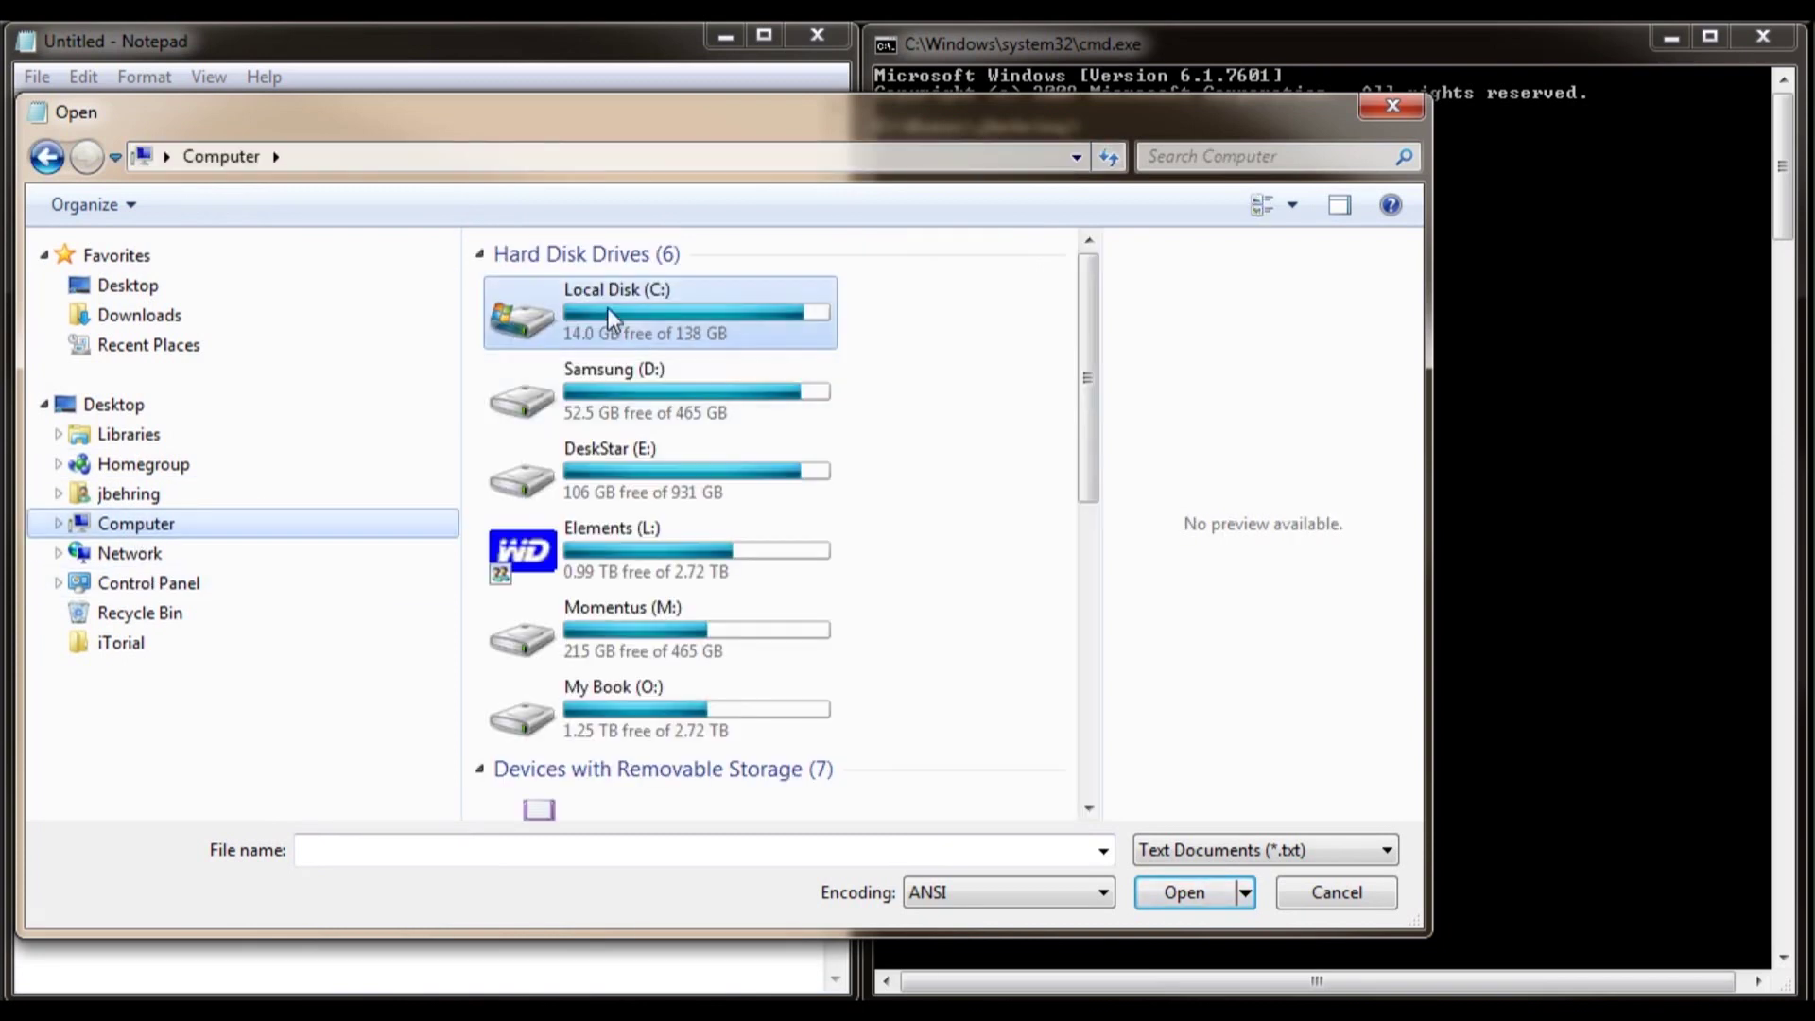
pyautogui.doubleClick(559, 318)
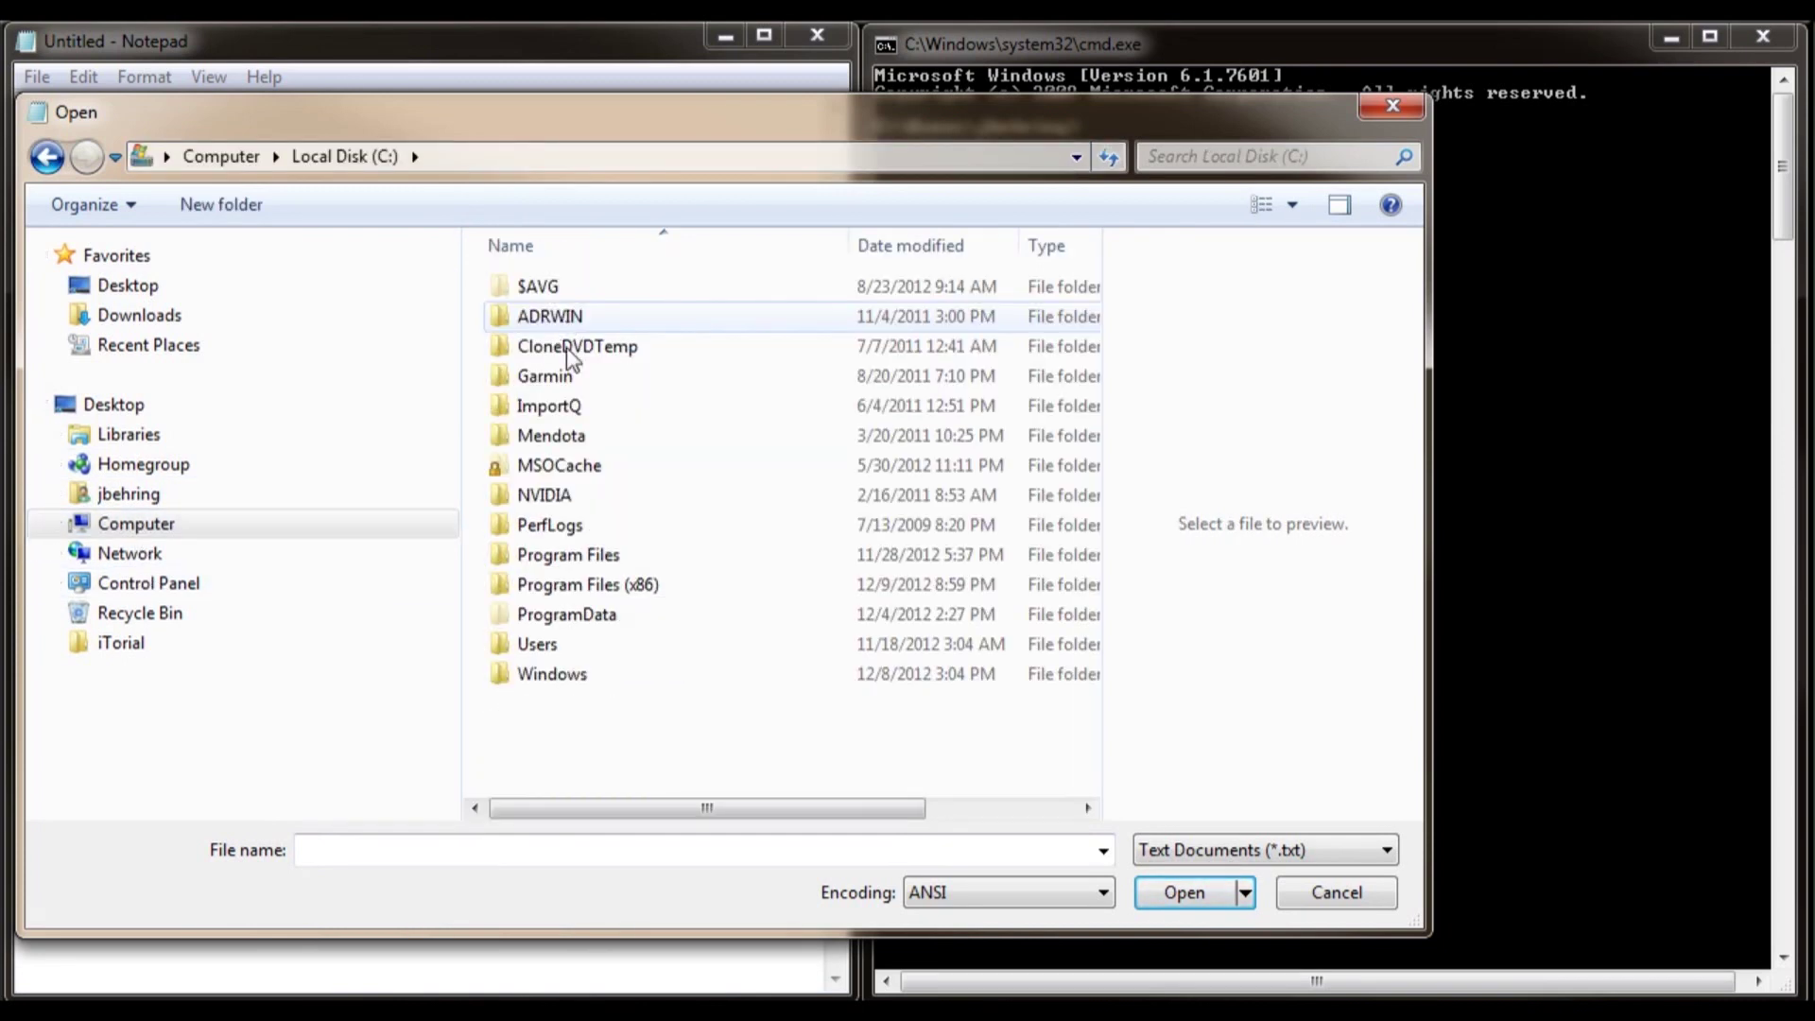
pyautogui.doubleClick(506, 677)
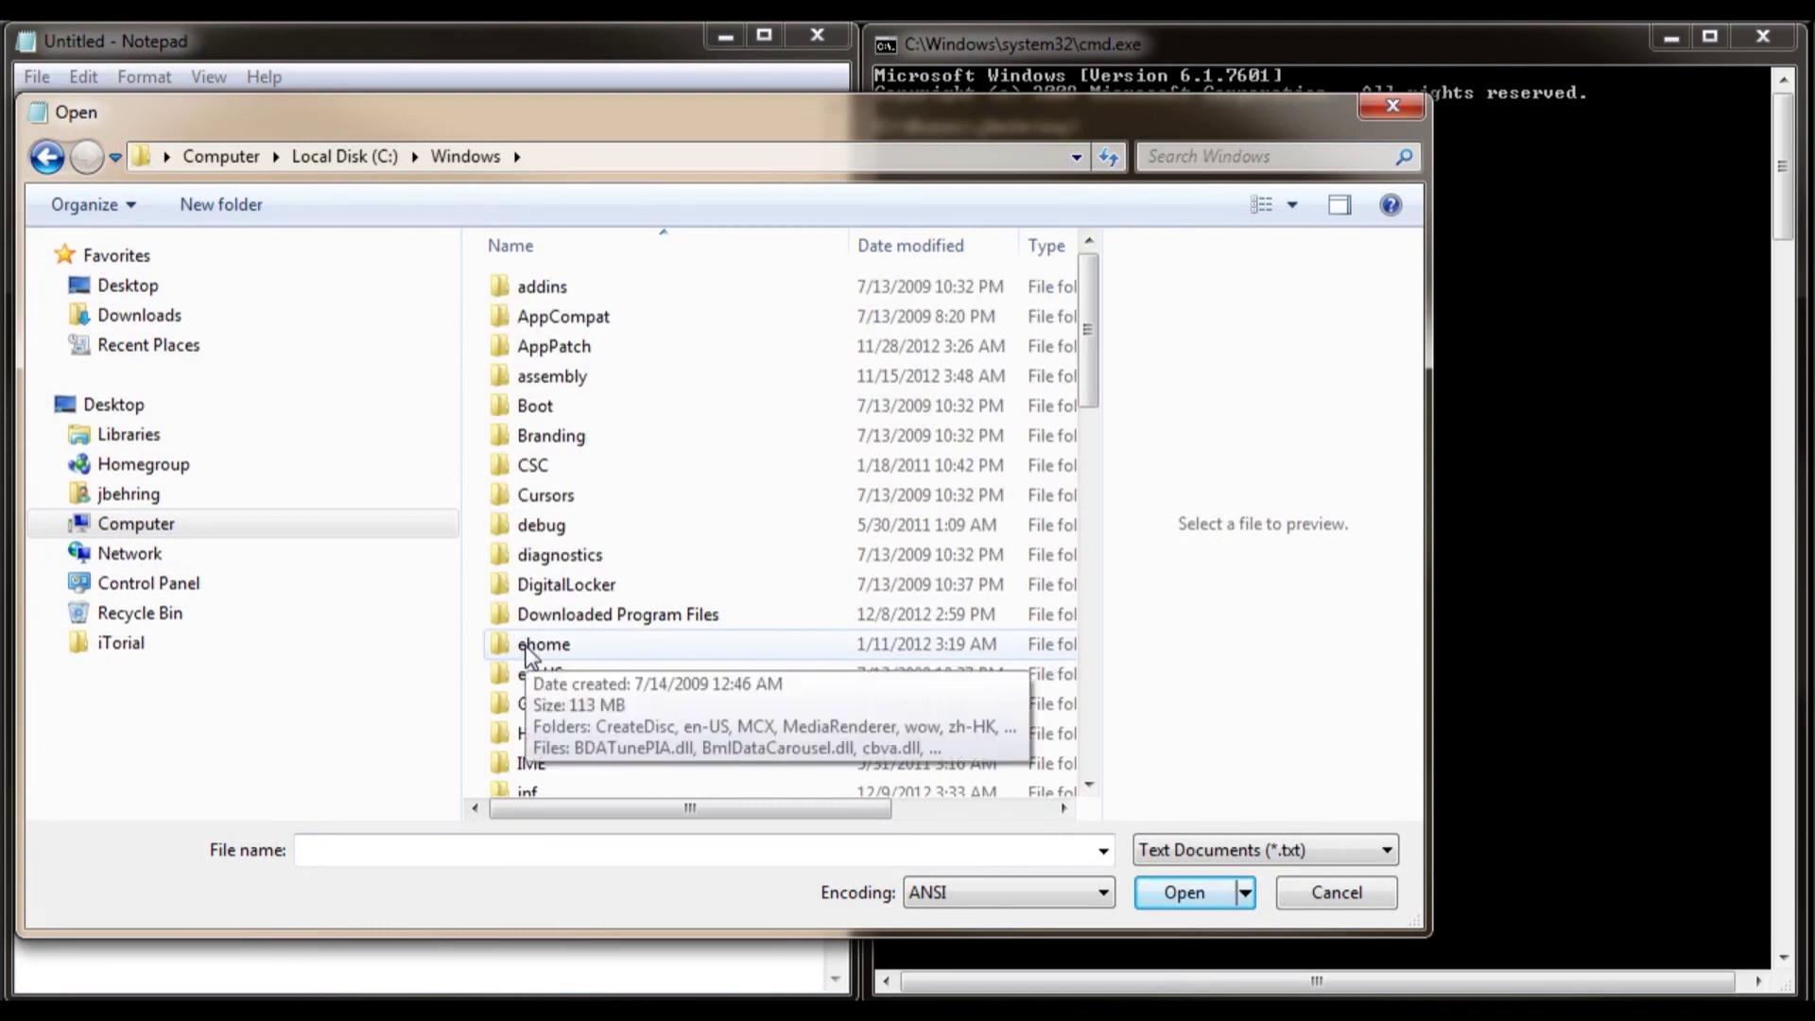
# Go into System32\drivers\etc, switch the filter to All Files, and select hosts.
pyautogui.moveTo(1088, 383); pyautogui.dragTo(1080, 746)
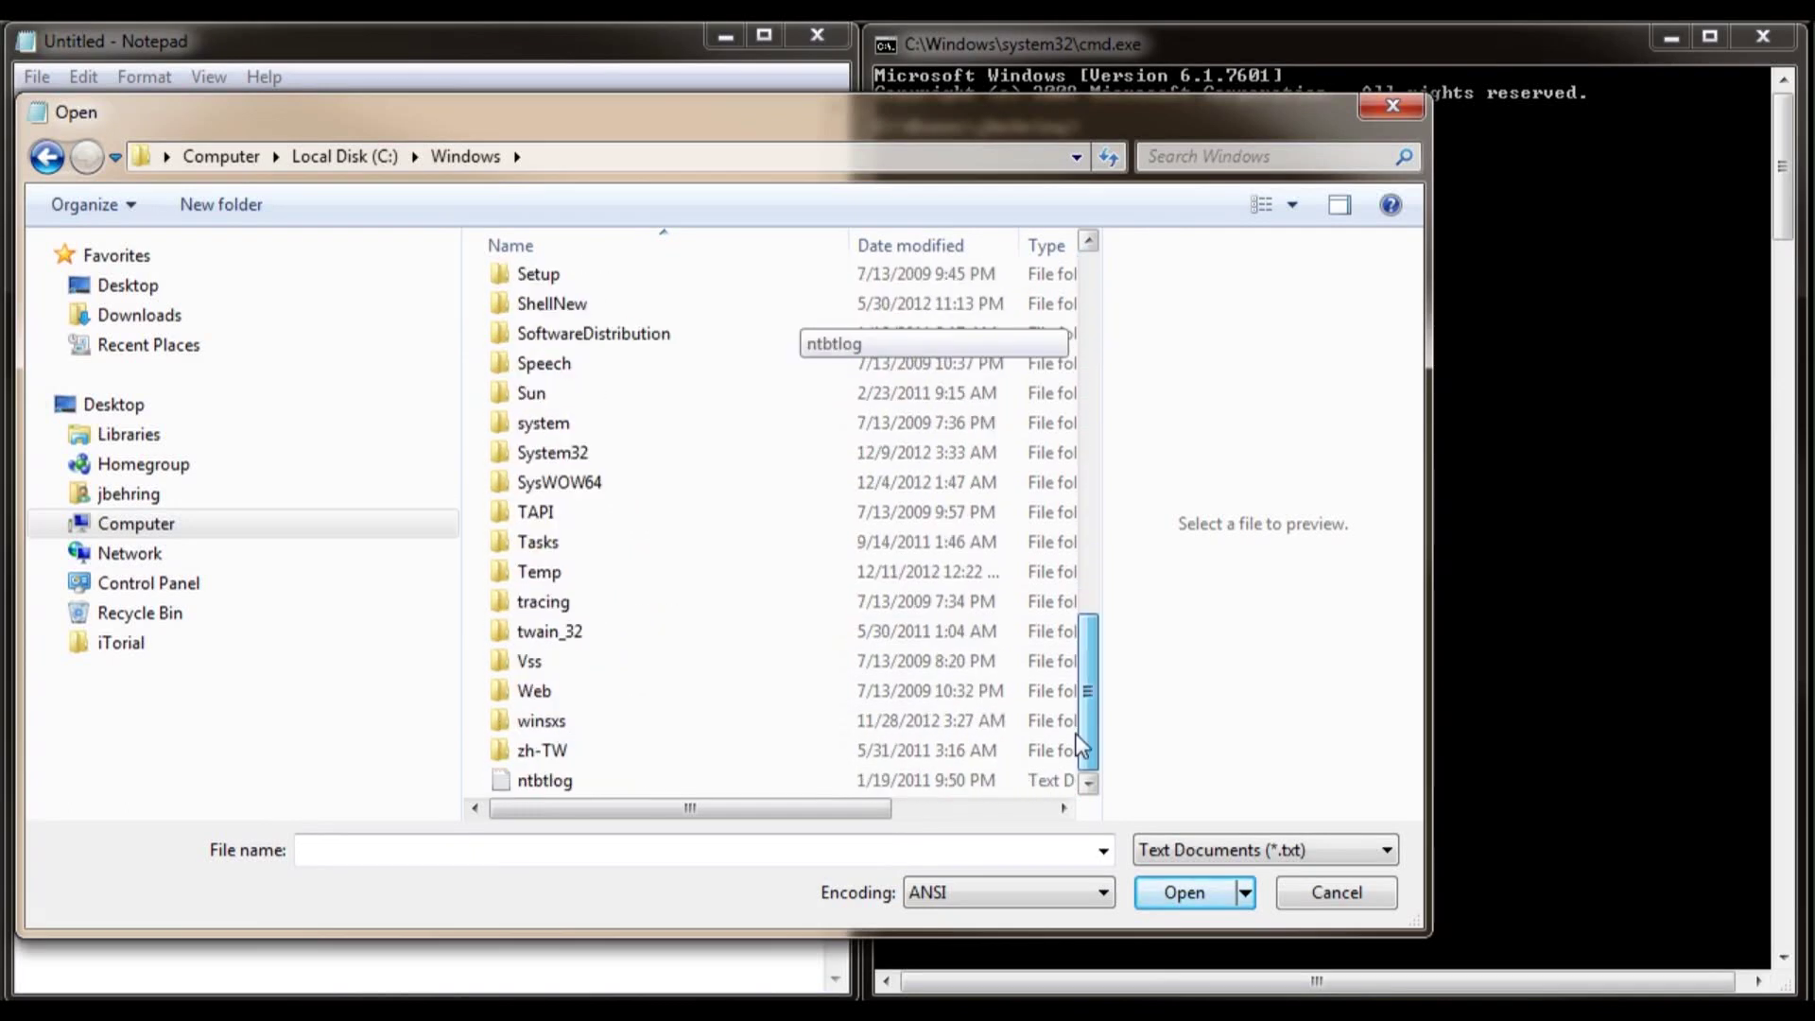
pyautogui.doubleClick(492, 455)
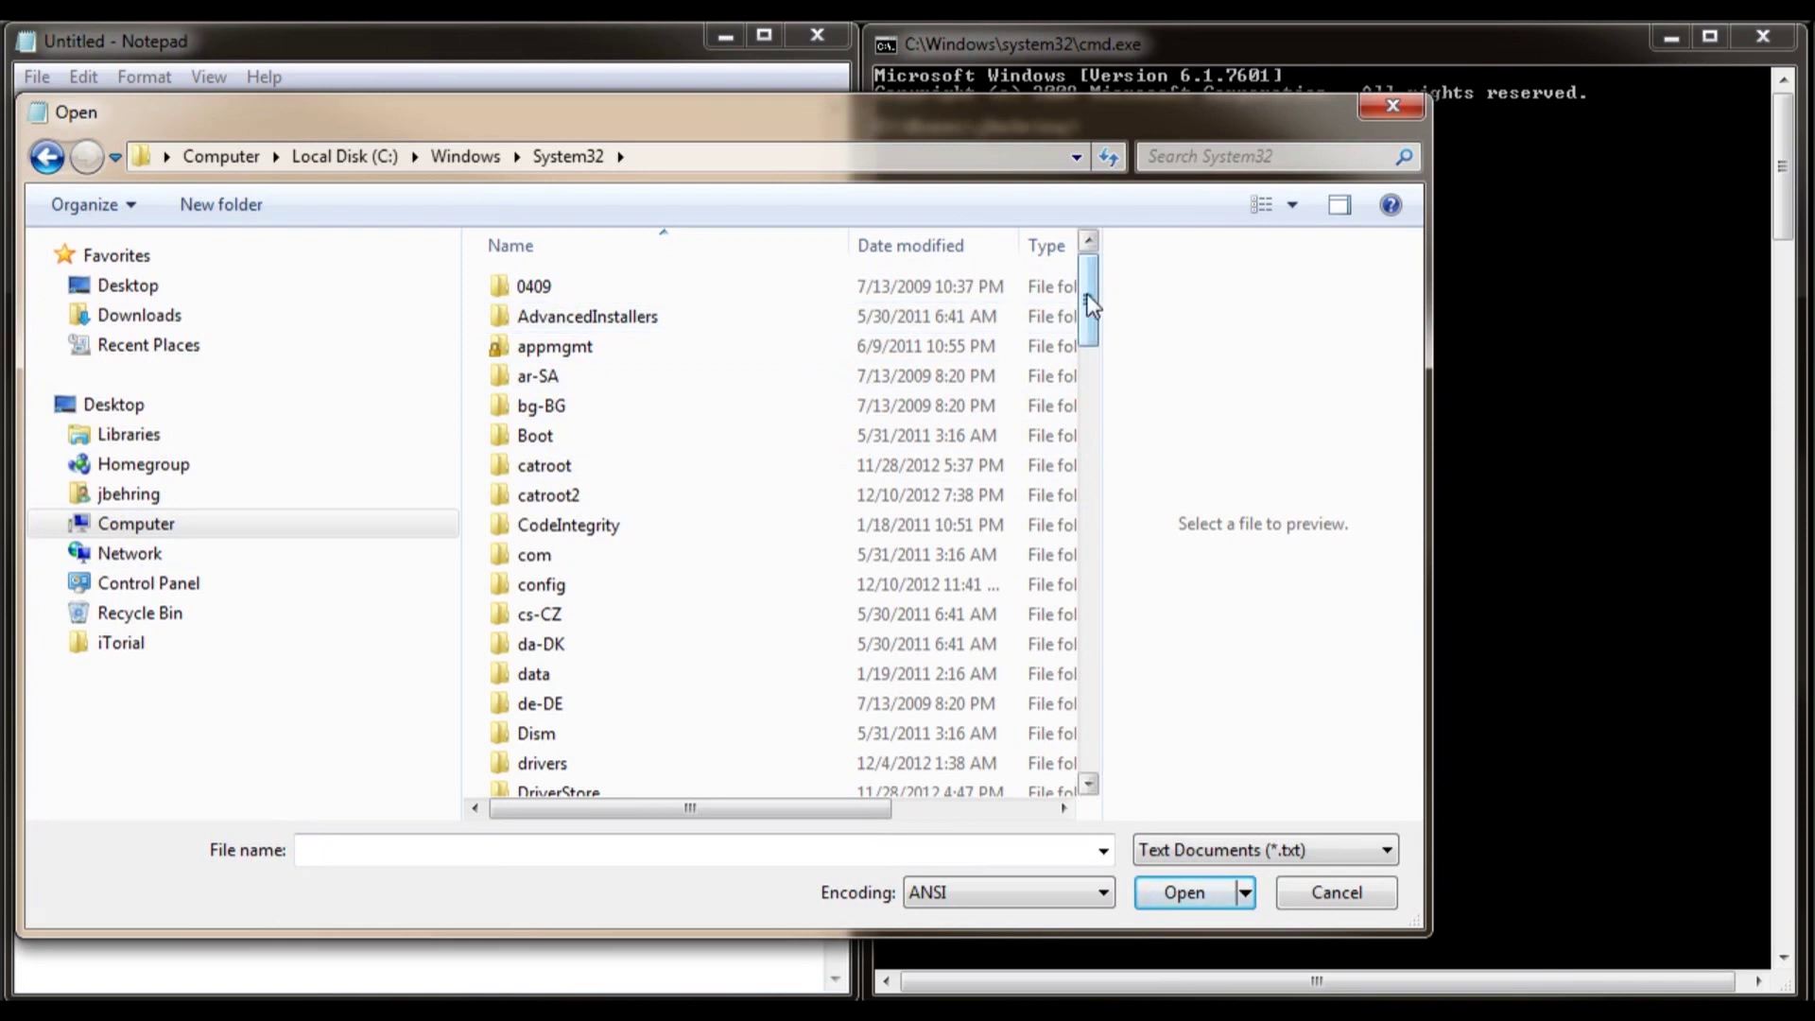
pyautogui.moveTo(1091, 305); pyautogui.dragTo(1091, 349)
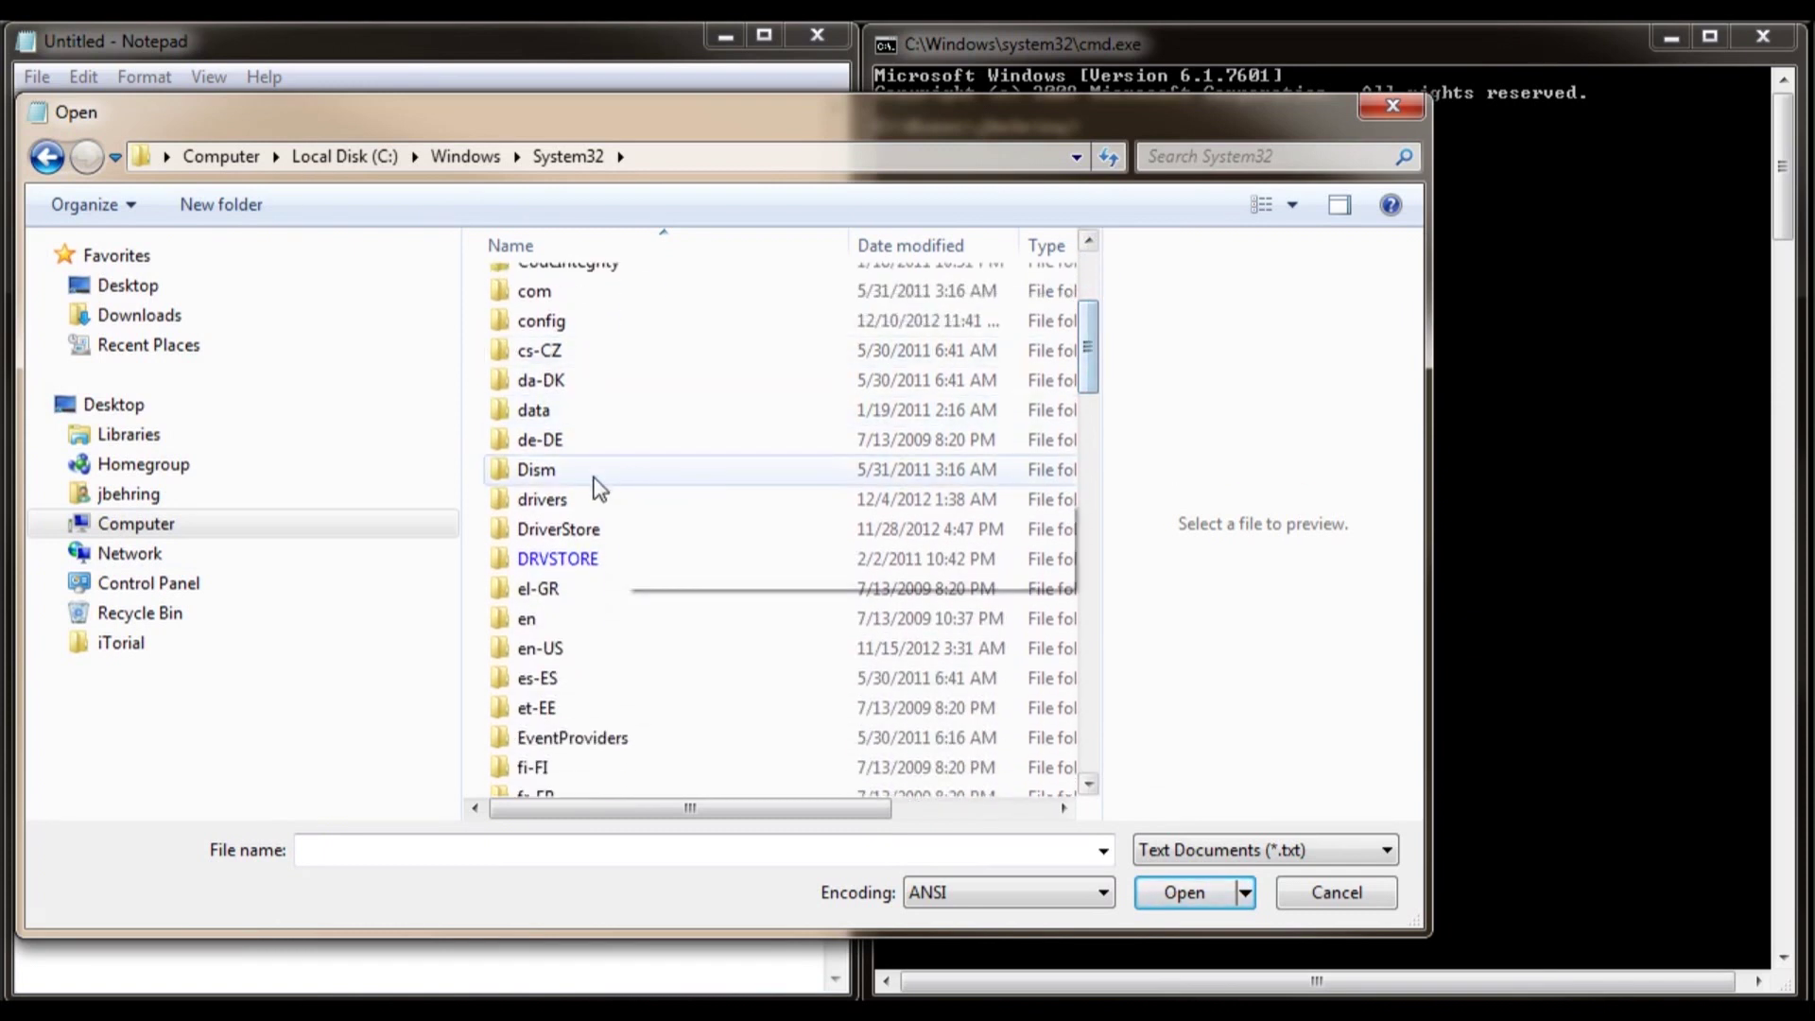
pyautogui.doubleClick(520, 507)
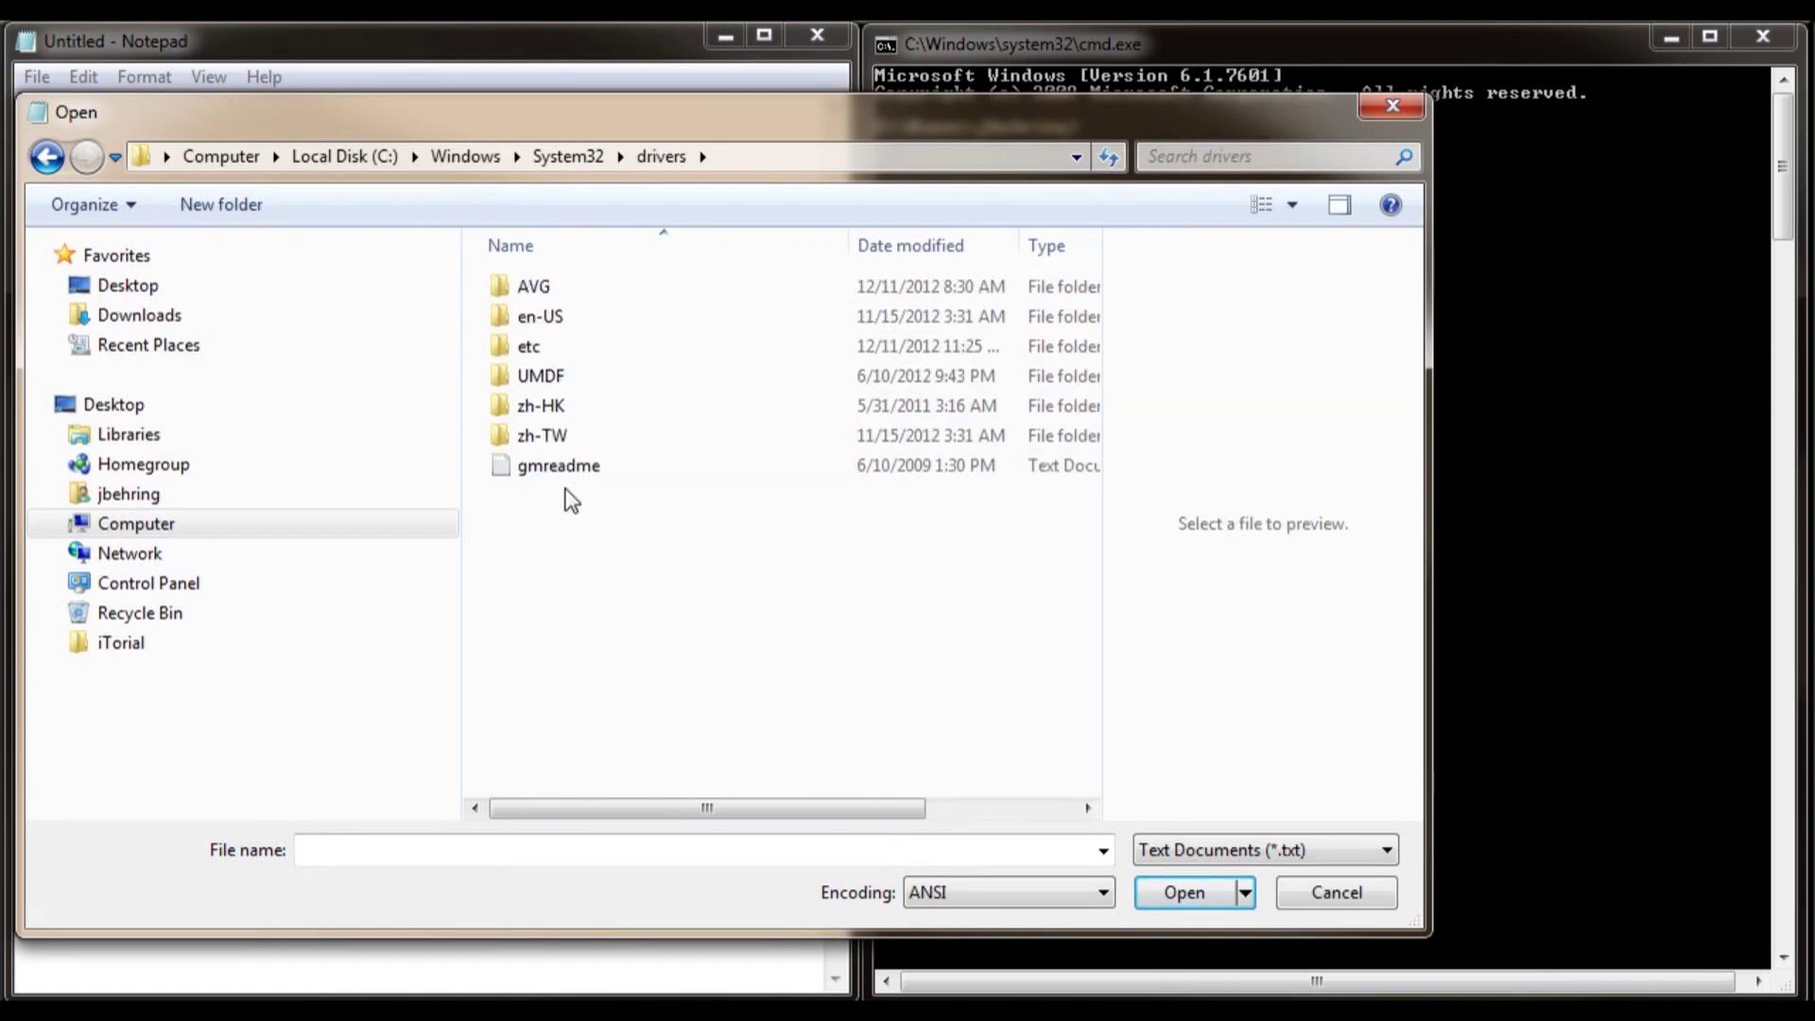
pyautogui.doubleClick(504, 348)
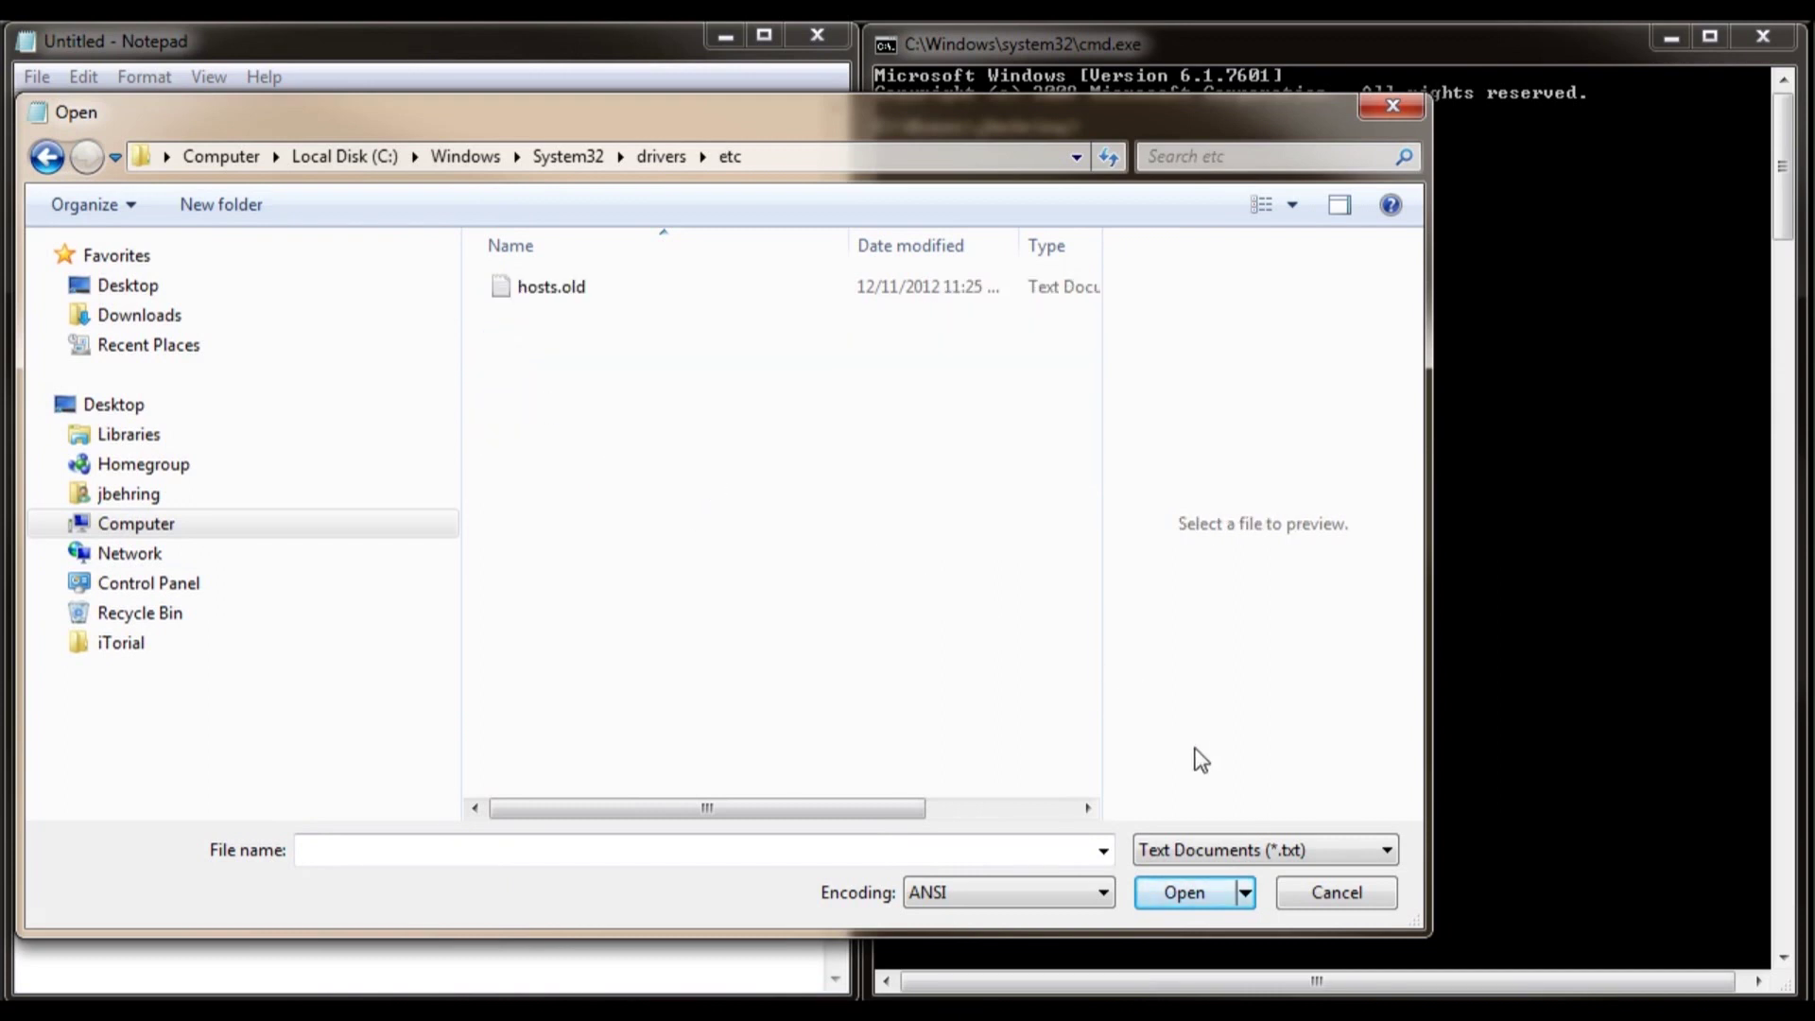
pyautogui.click(1341, 849)
pyautogui.click(1257, 897)
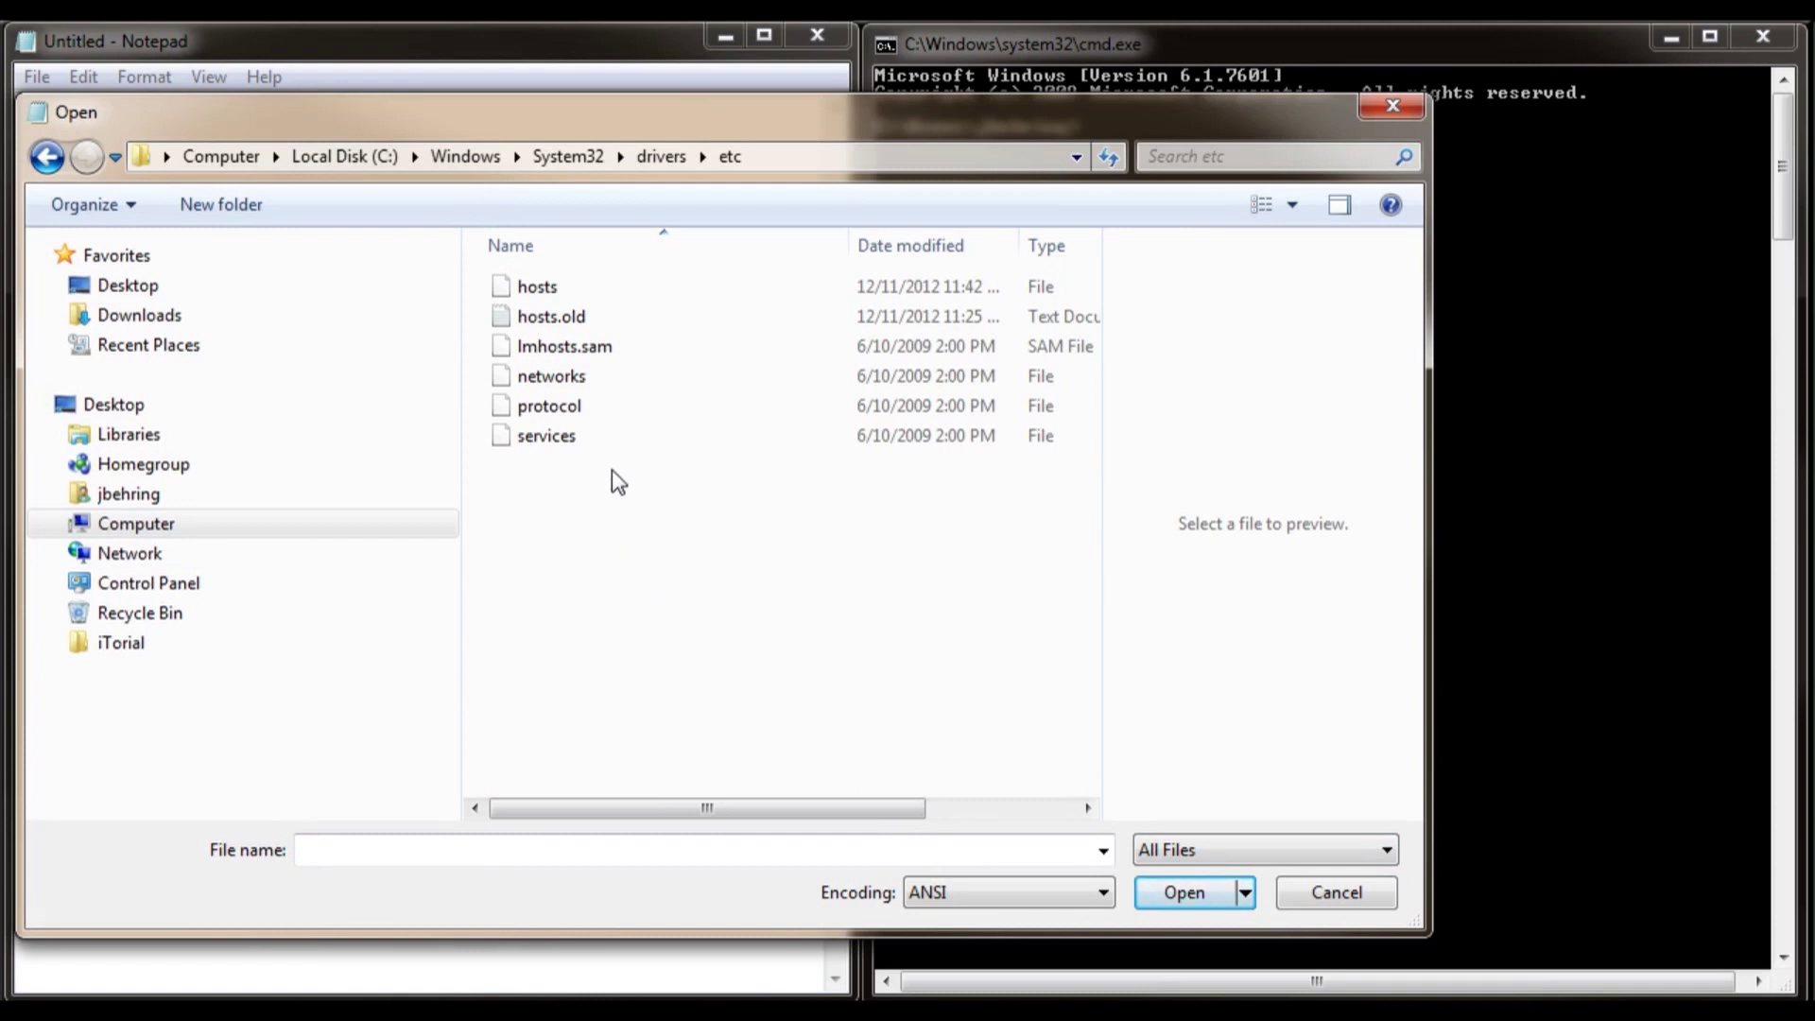
pyautogui.click(531, 287)
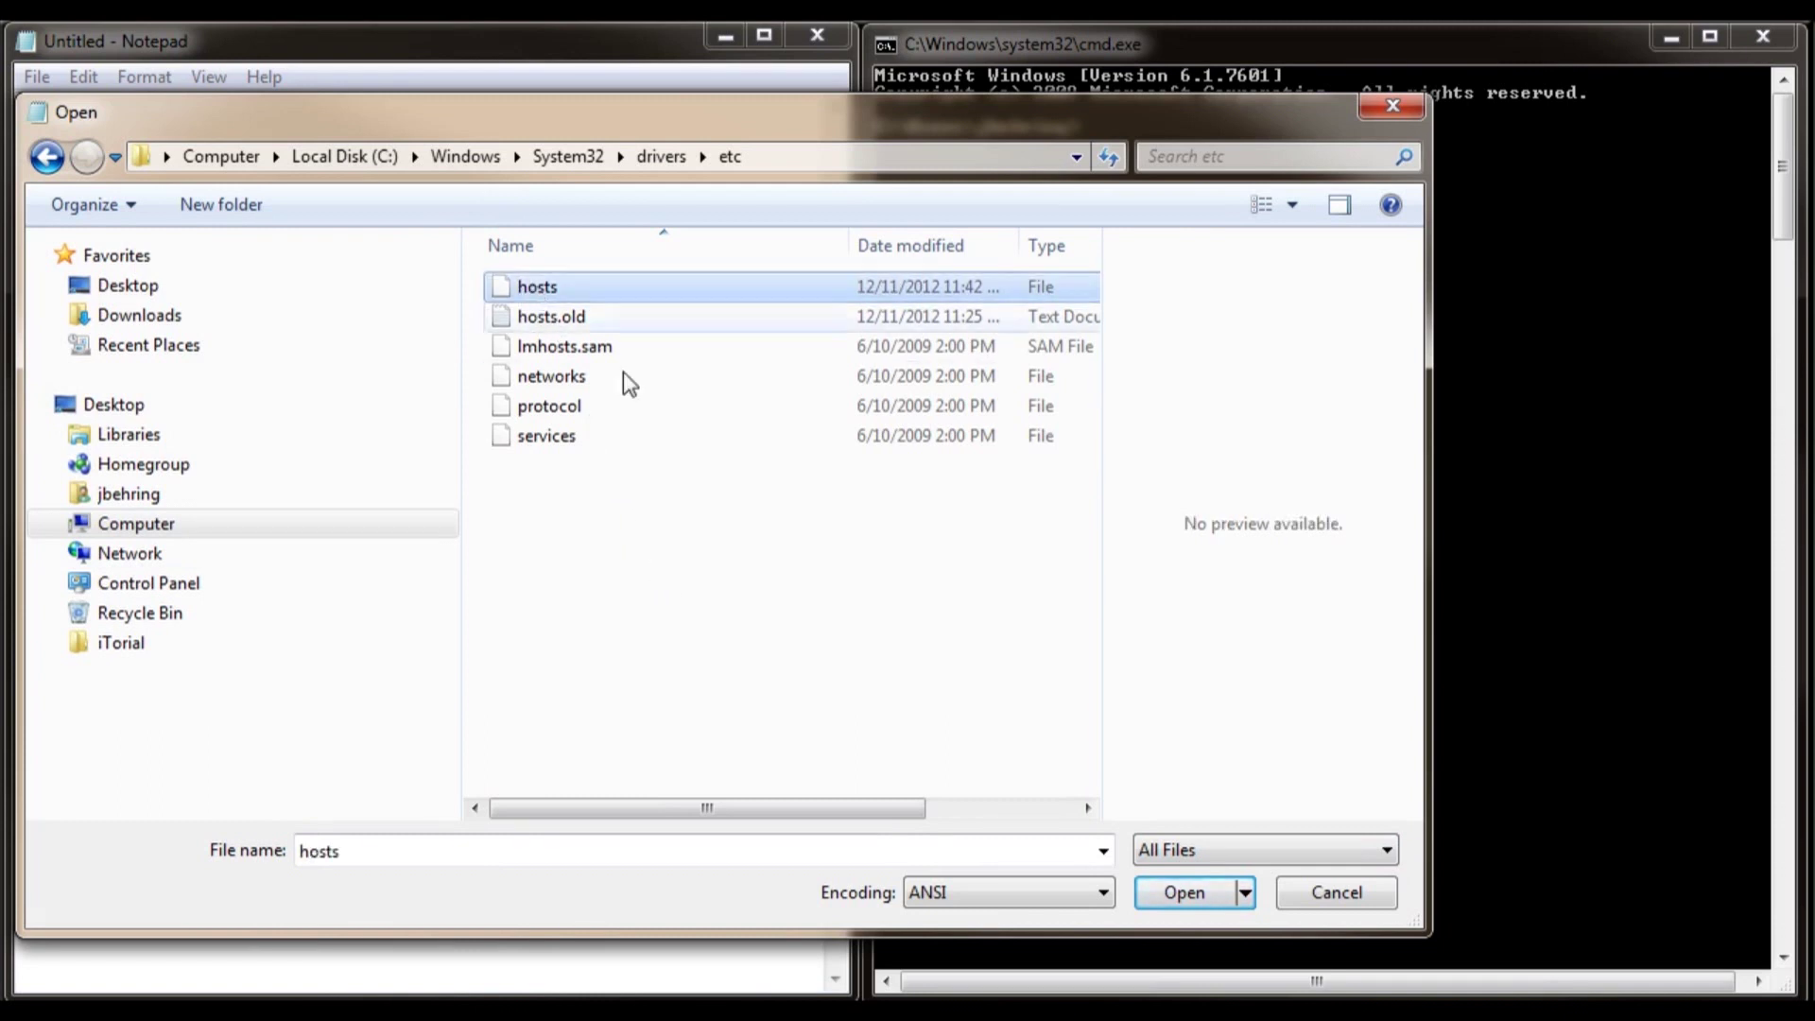
# Open hosts and start a new line after the last 127.0.0.1 localhost entry.
pyautogui.click(1181, 895)
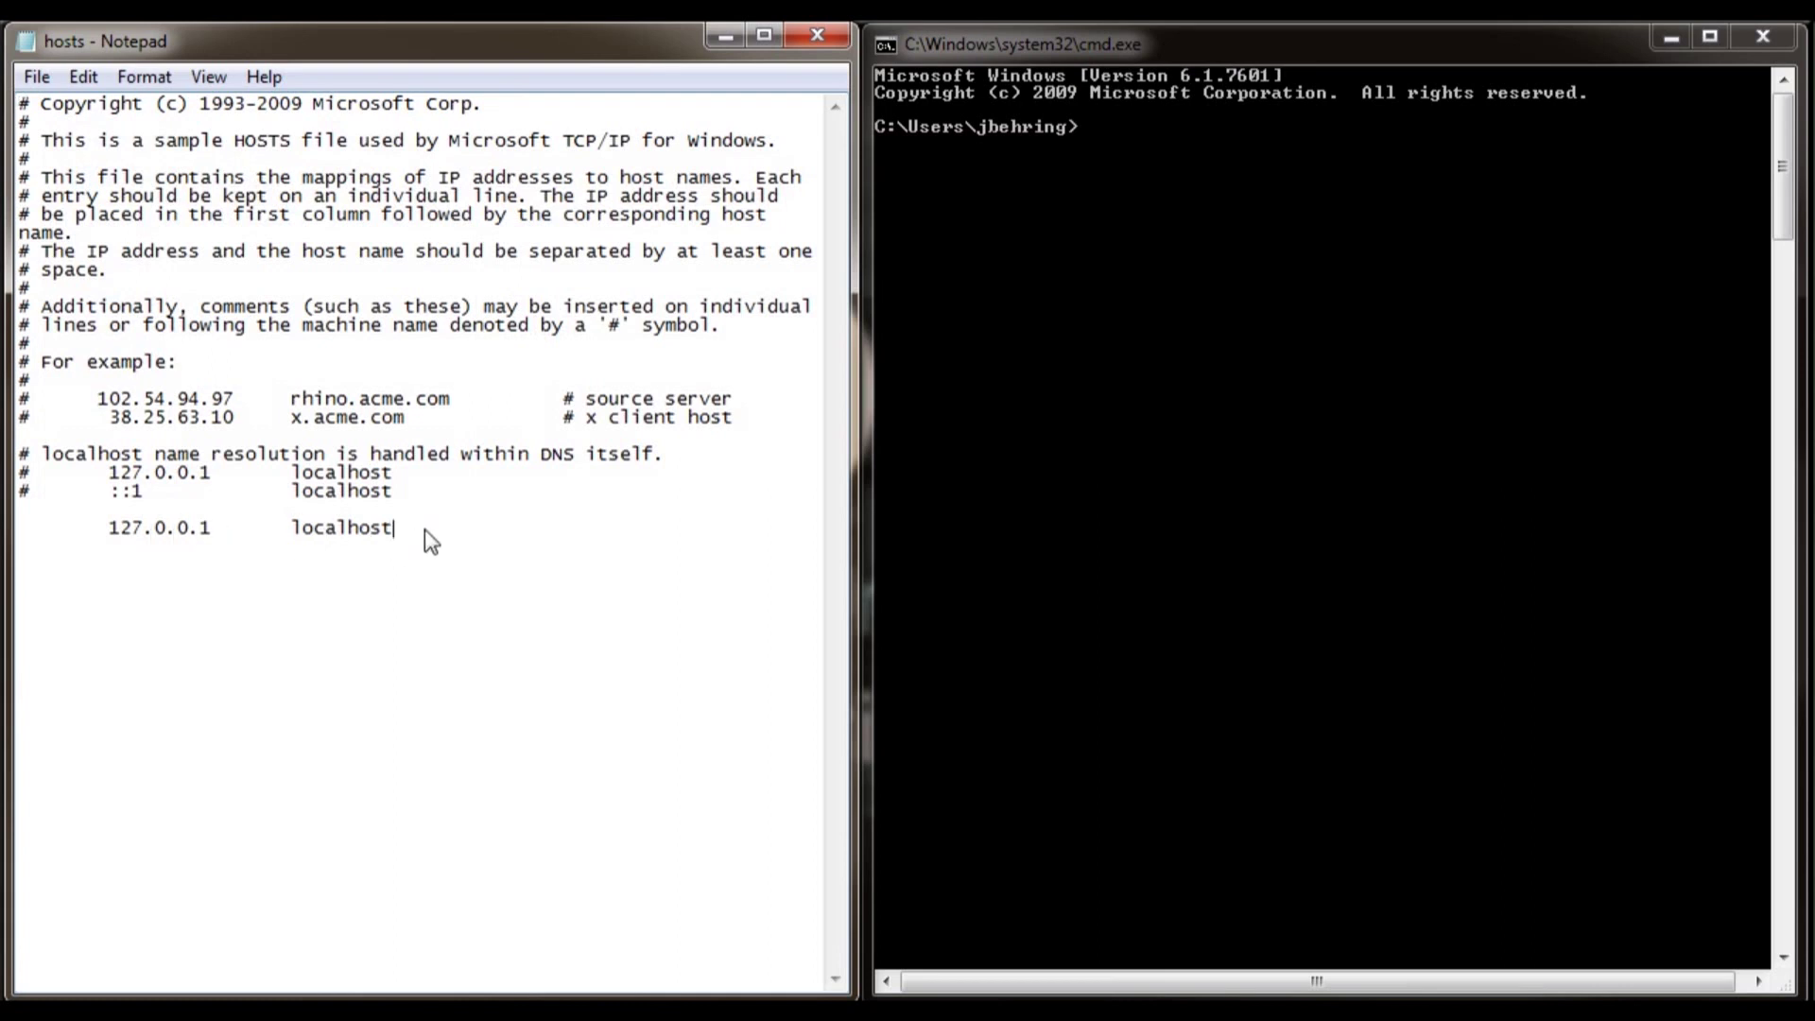
pyautogui.press('Return')
pyautogui.moveTo(315, 536); pyautogui.dragTo(110, 539)
pyautogui.moveTo(410, 473); pyautogui.dragTo(15, 472)
pyautogui.moveTo(413, 536); pyautogui.dragTo(28, 531)
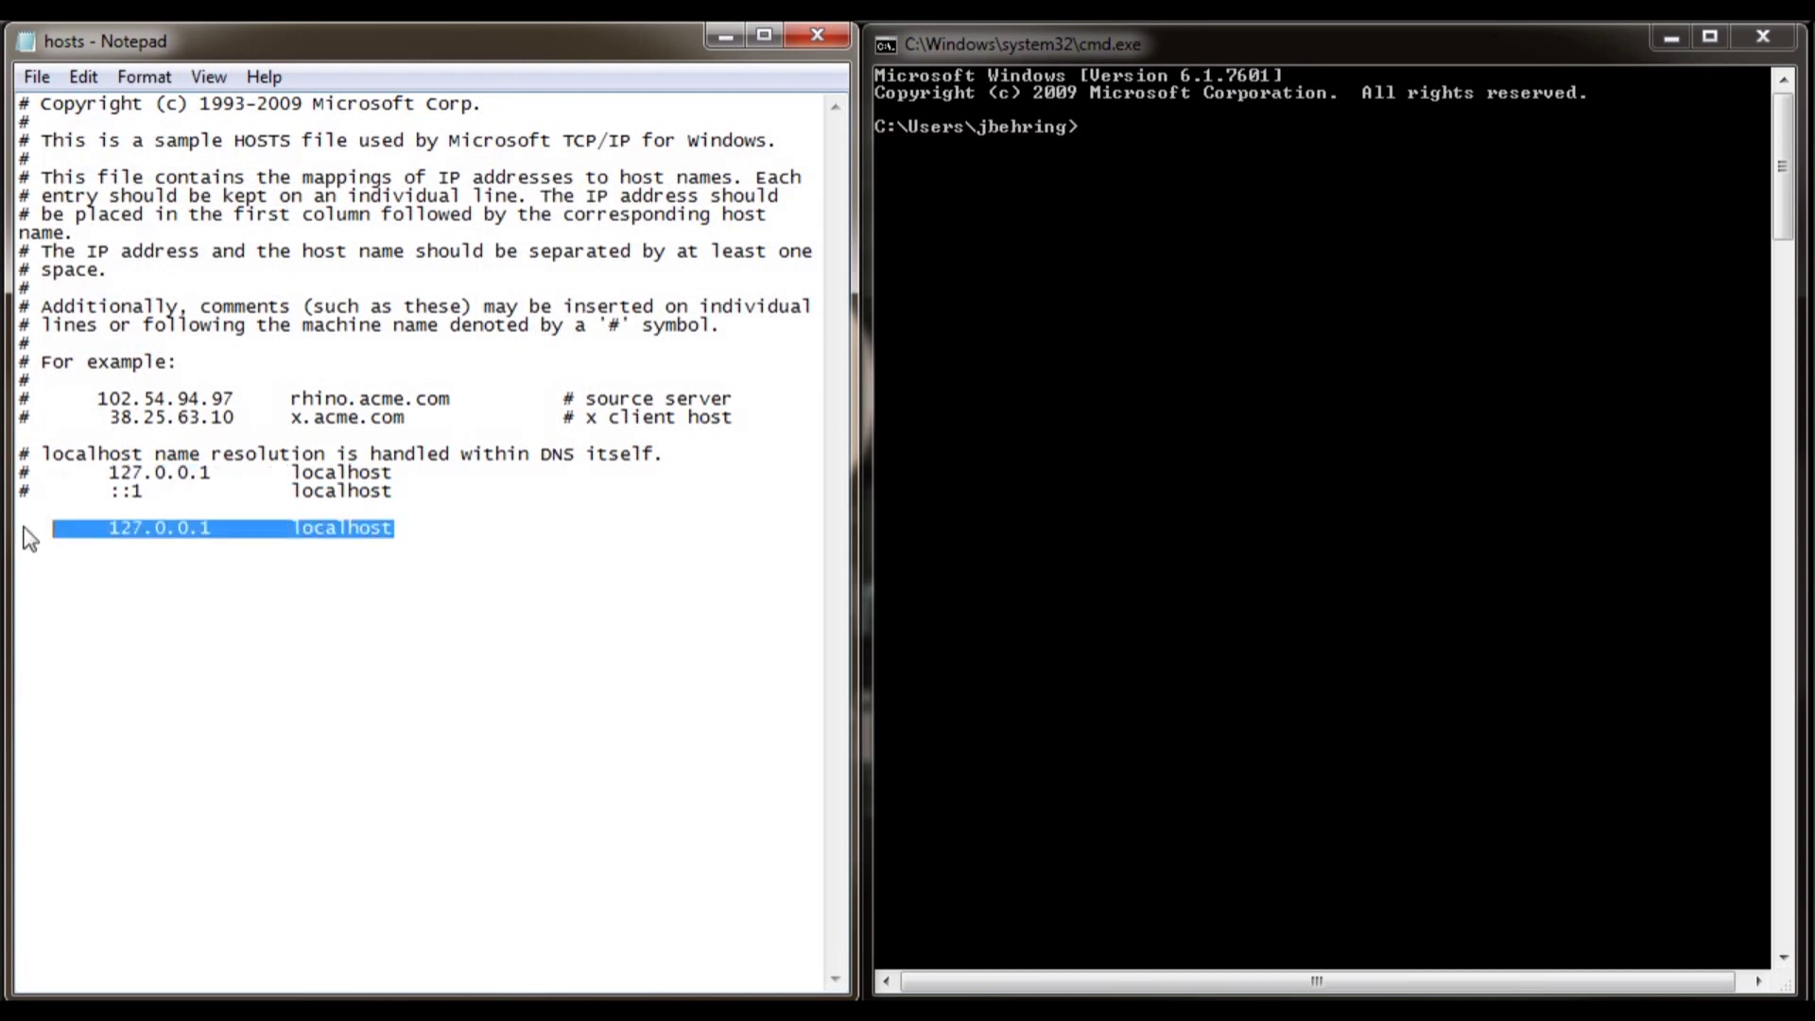
pyautogui.click(401, 531)
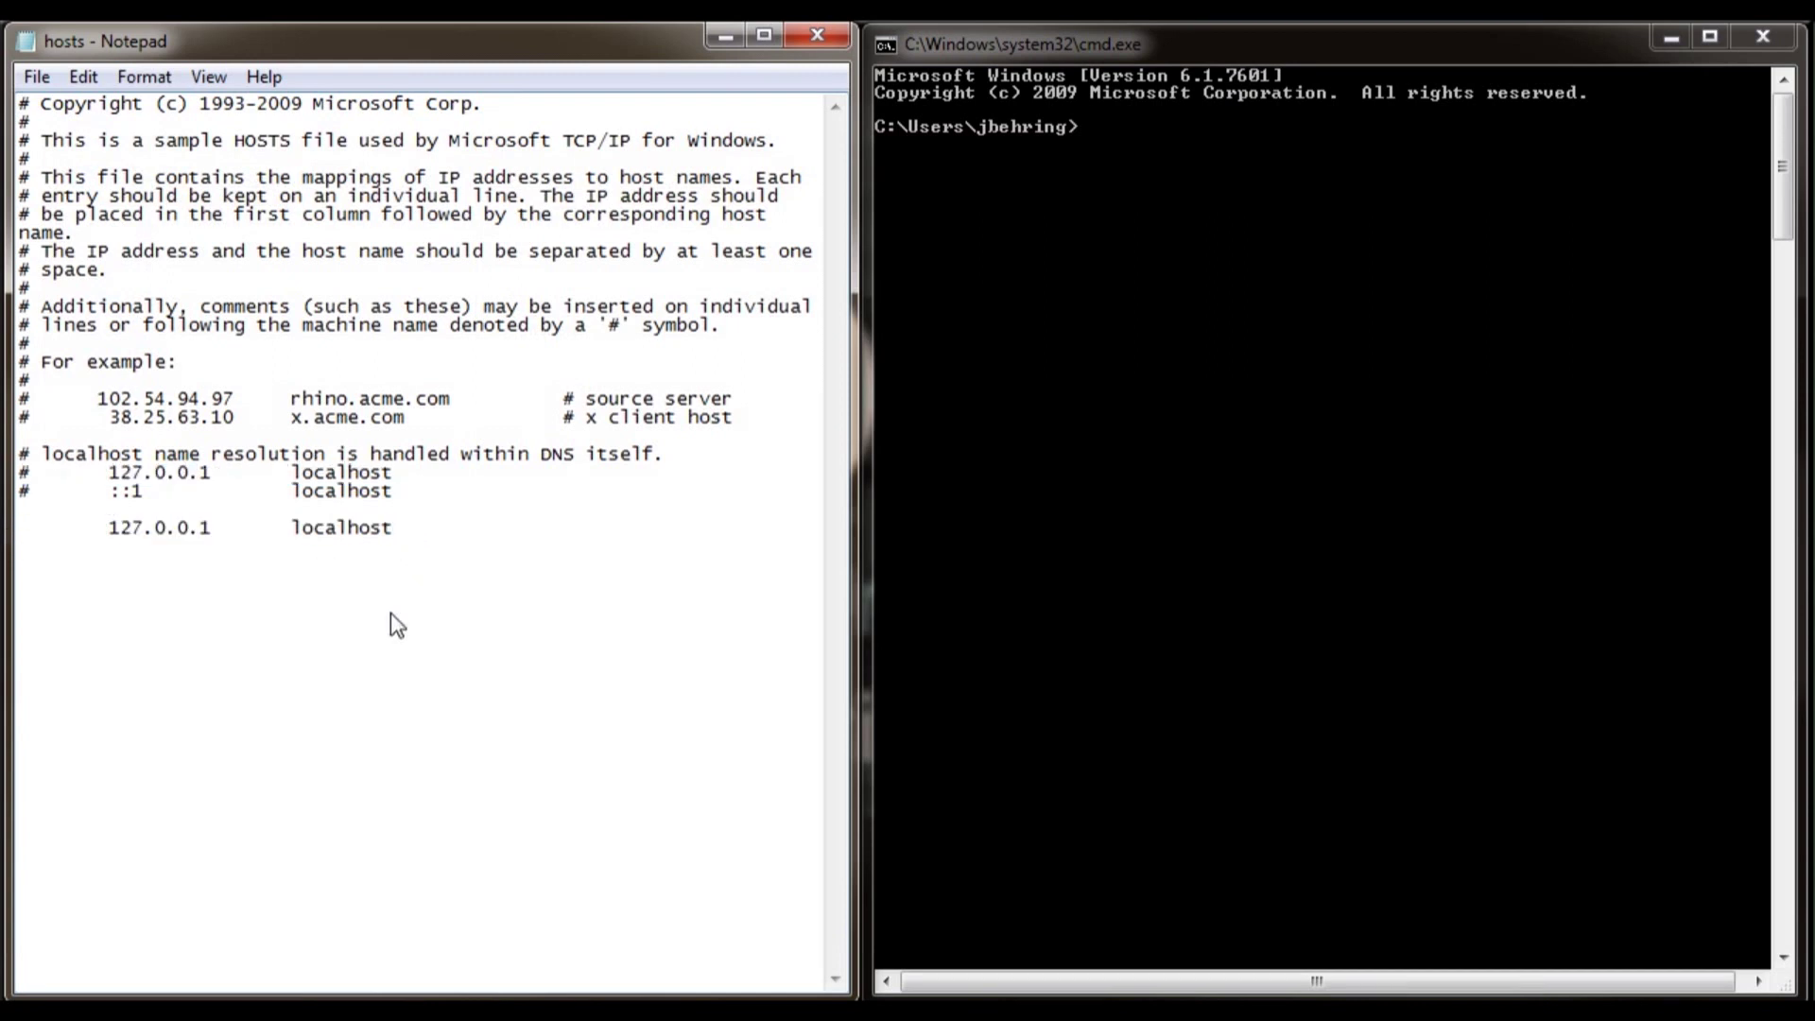
pyautogui.press('Return')
# Ping google.com in Command Prompt and note it replies from 74.125.224.128.
pyautogui.click(1130, 154)
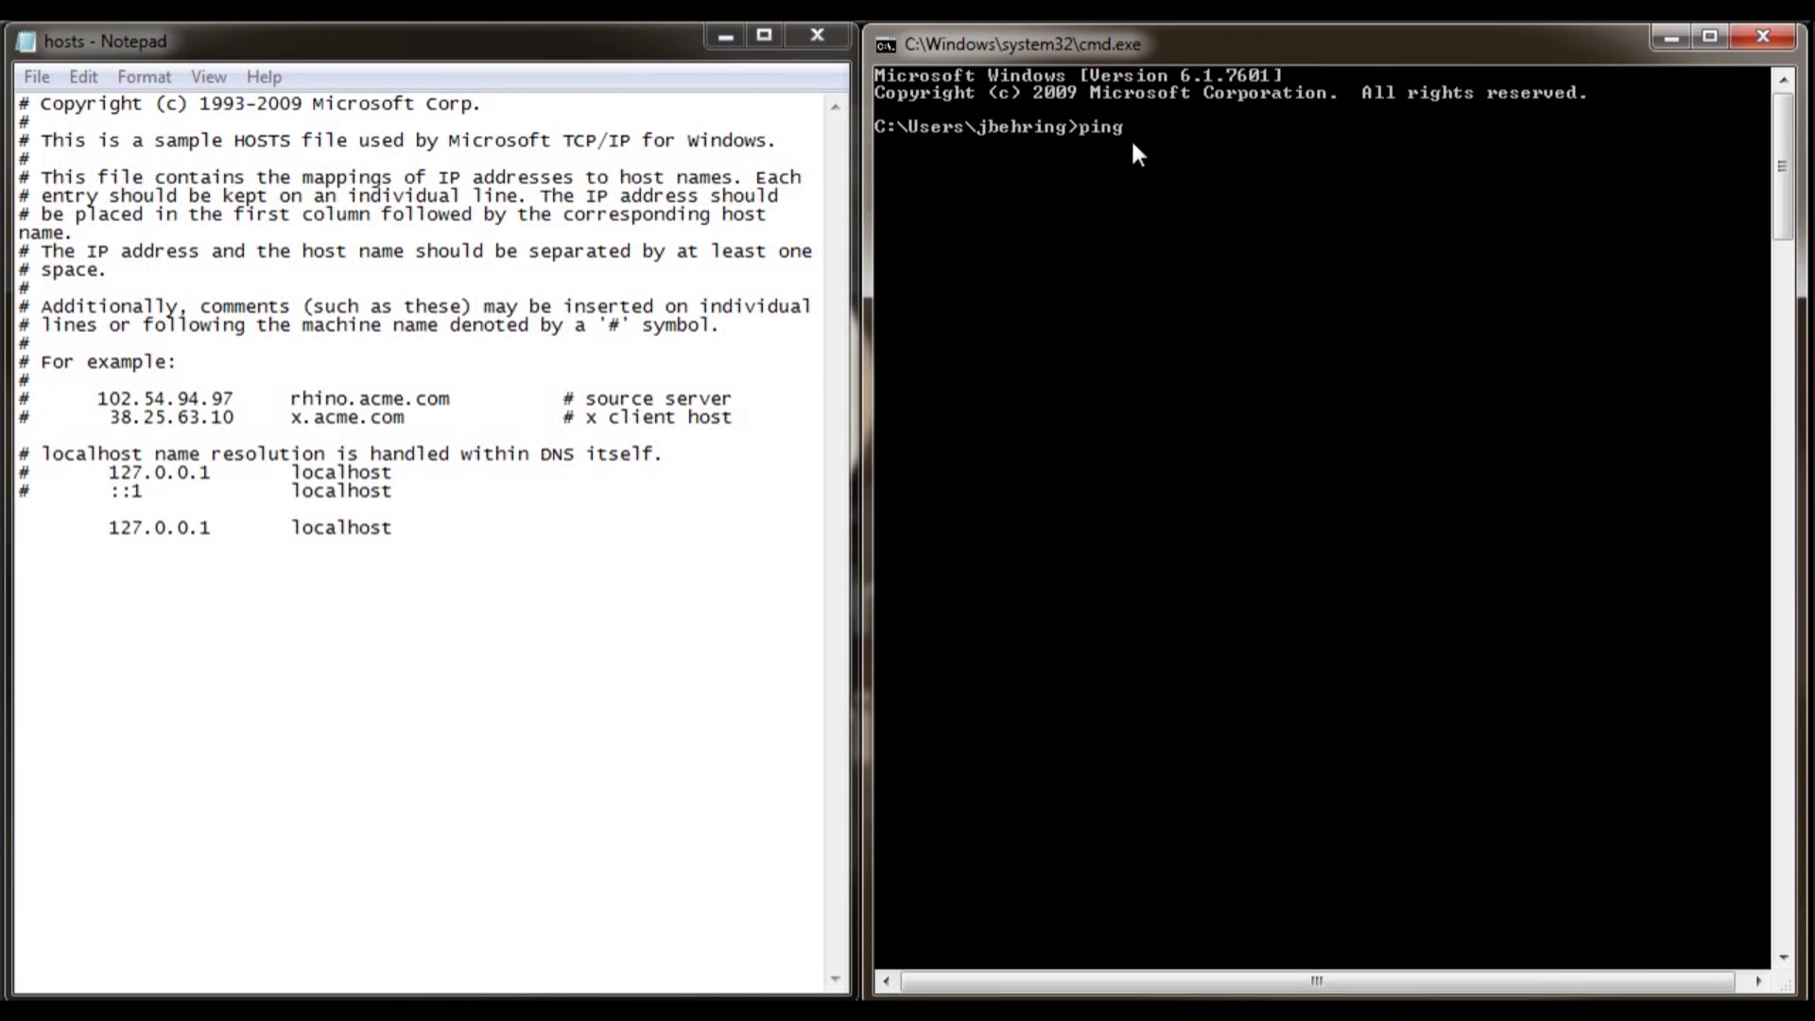
pyautogui.write('ping google.com')
pyautogui.press('Return')
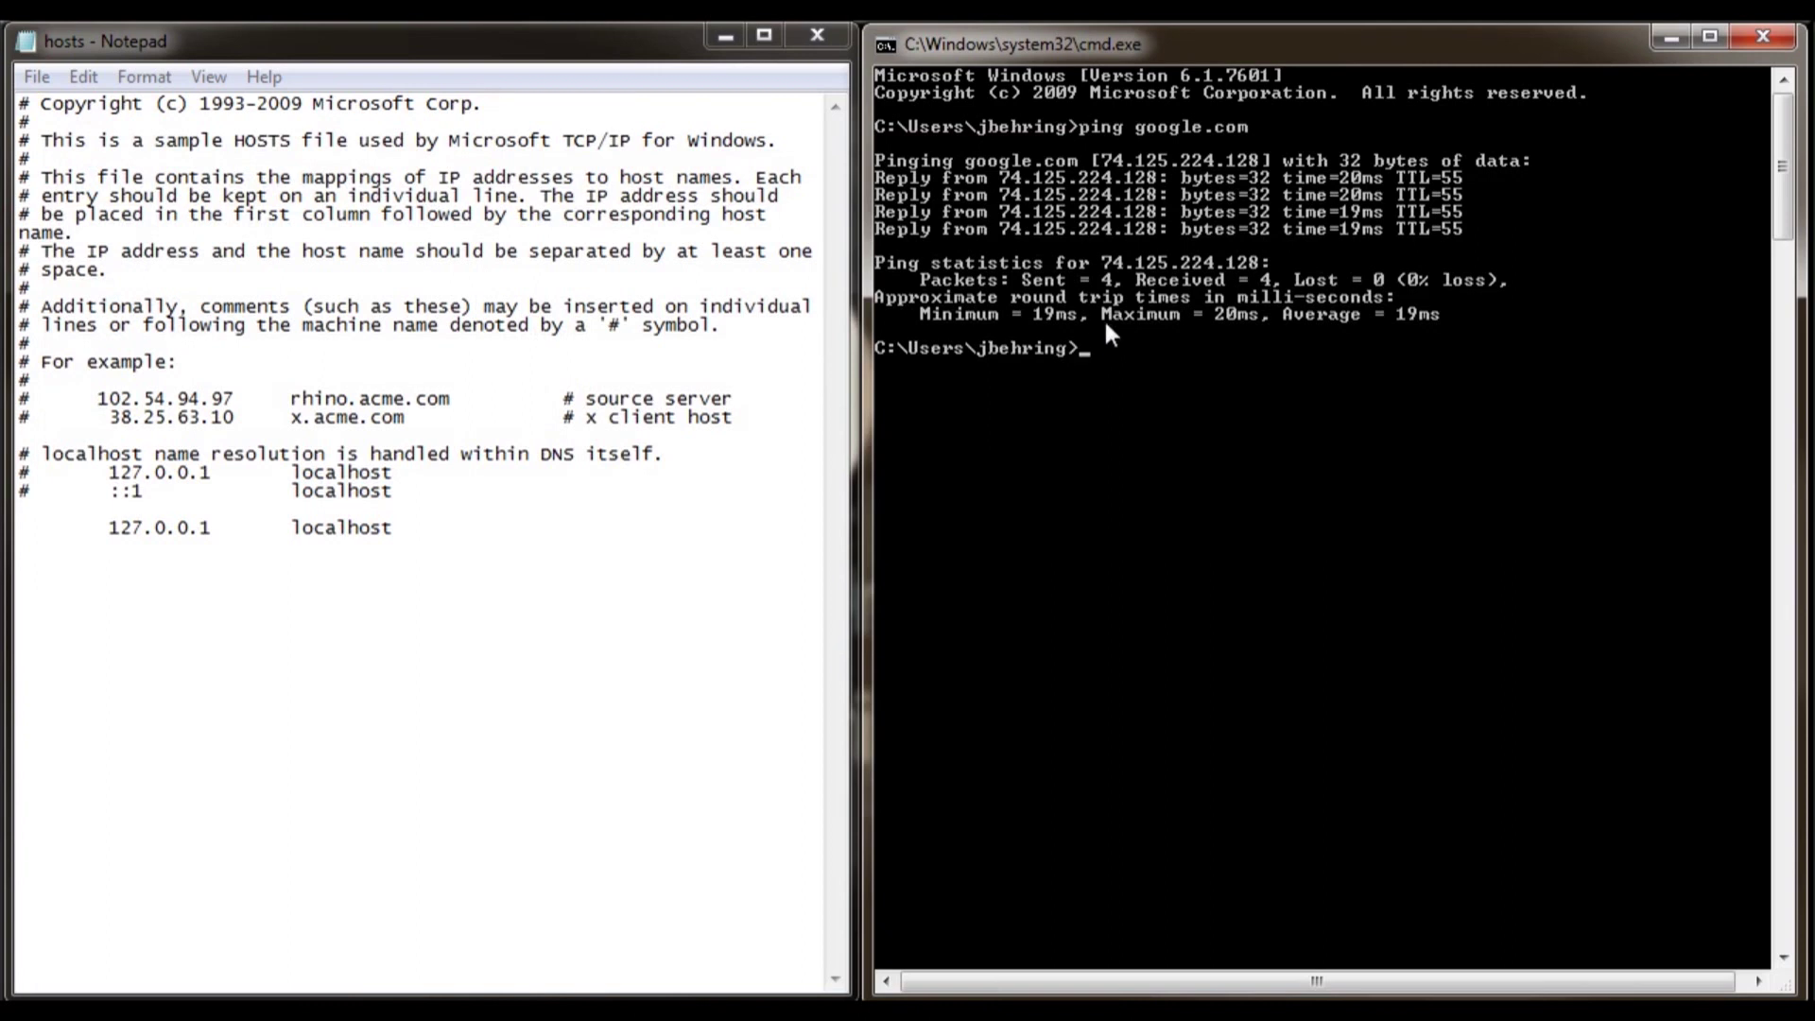
pyautogui.click(142, 557)
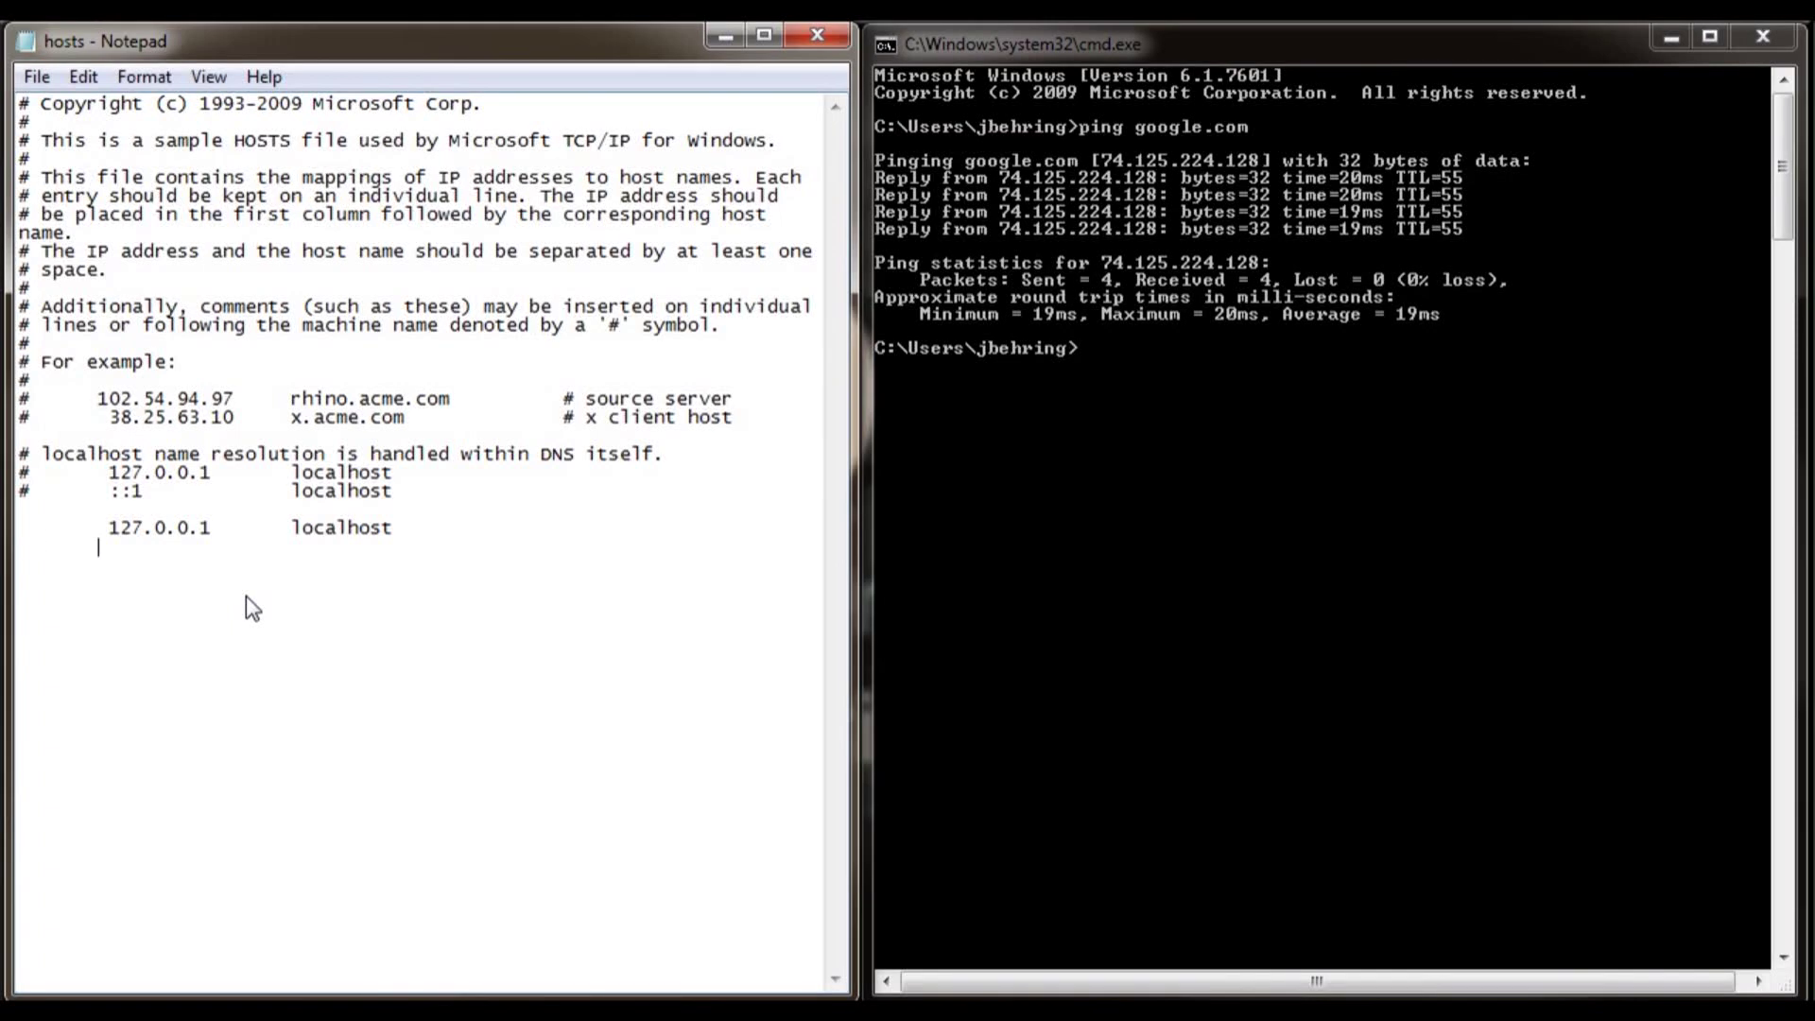
# Add the entry '74.125.224.128 google.com' (tab-separated) to hosts and save.
pyautogui.write('74.125.')
pyautogui.write('224.128\tgoogle.com')
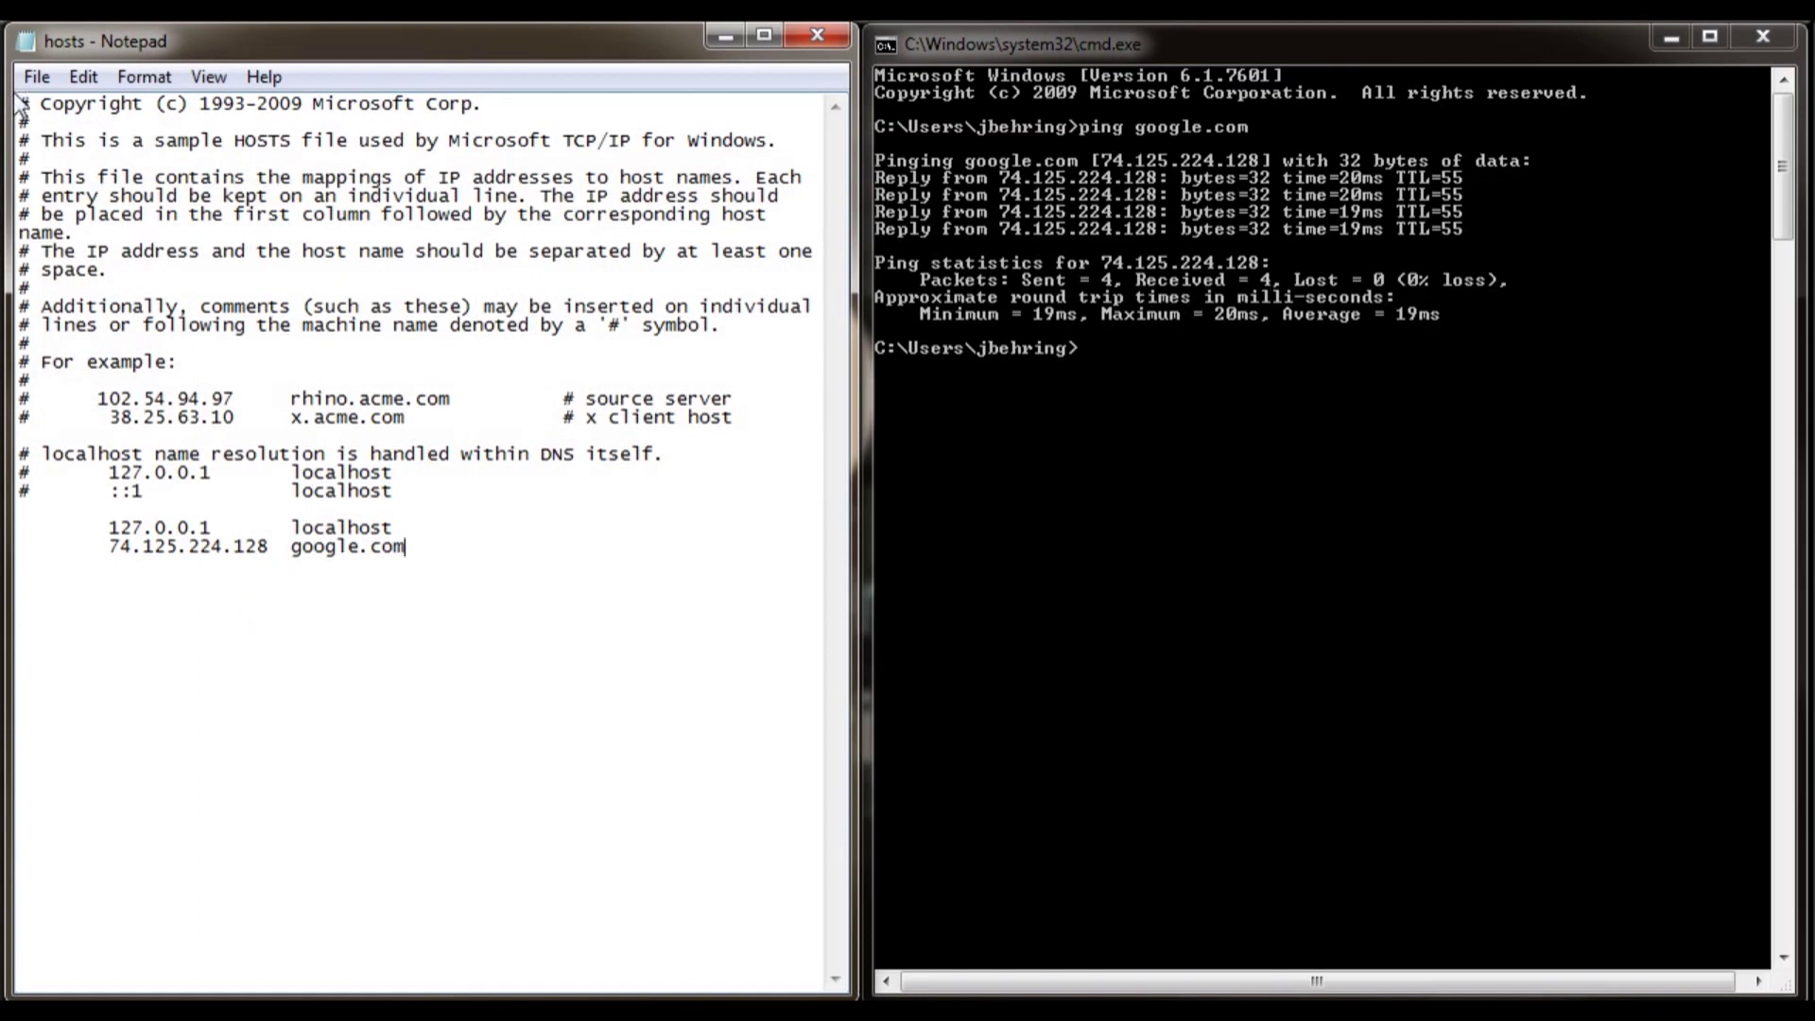
pyautogui.click(36, 77)
pyautogui.click(61, 174)
# Highlight the 74.125.224.128 address on the new hosts line to point it out.
pyautogui.moveTo(270, 553); pyautogui.dragTo(110, 548)
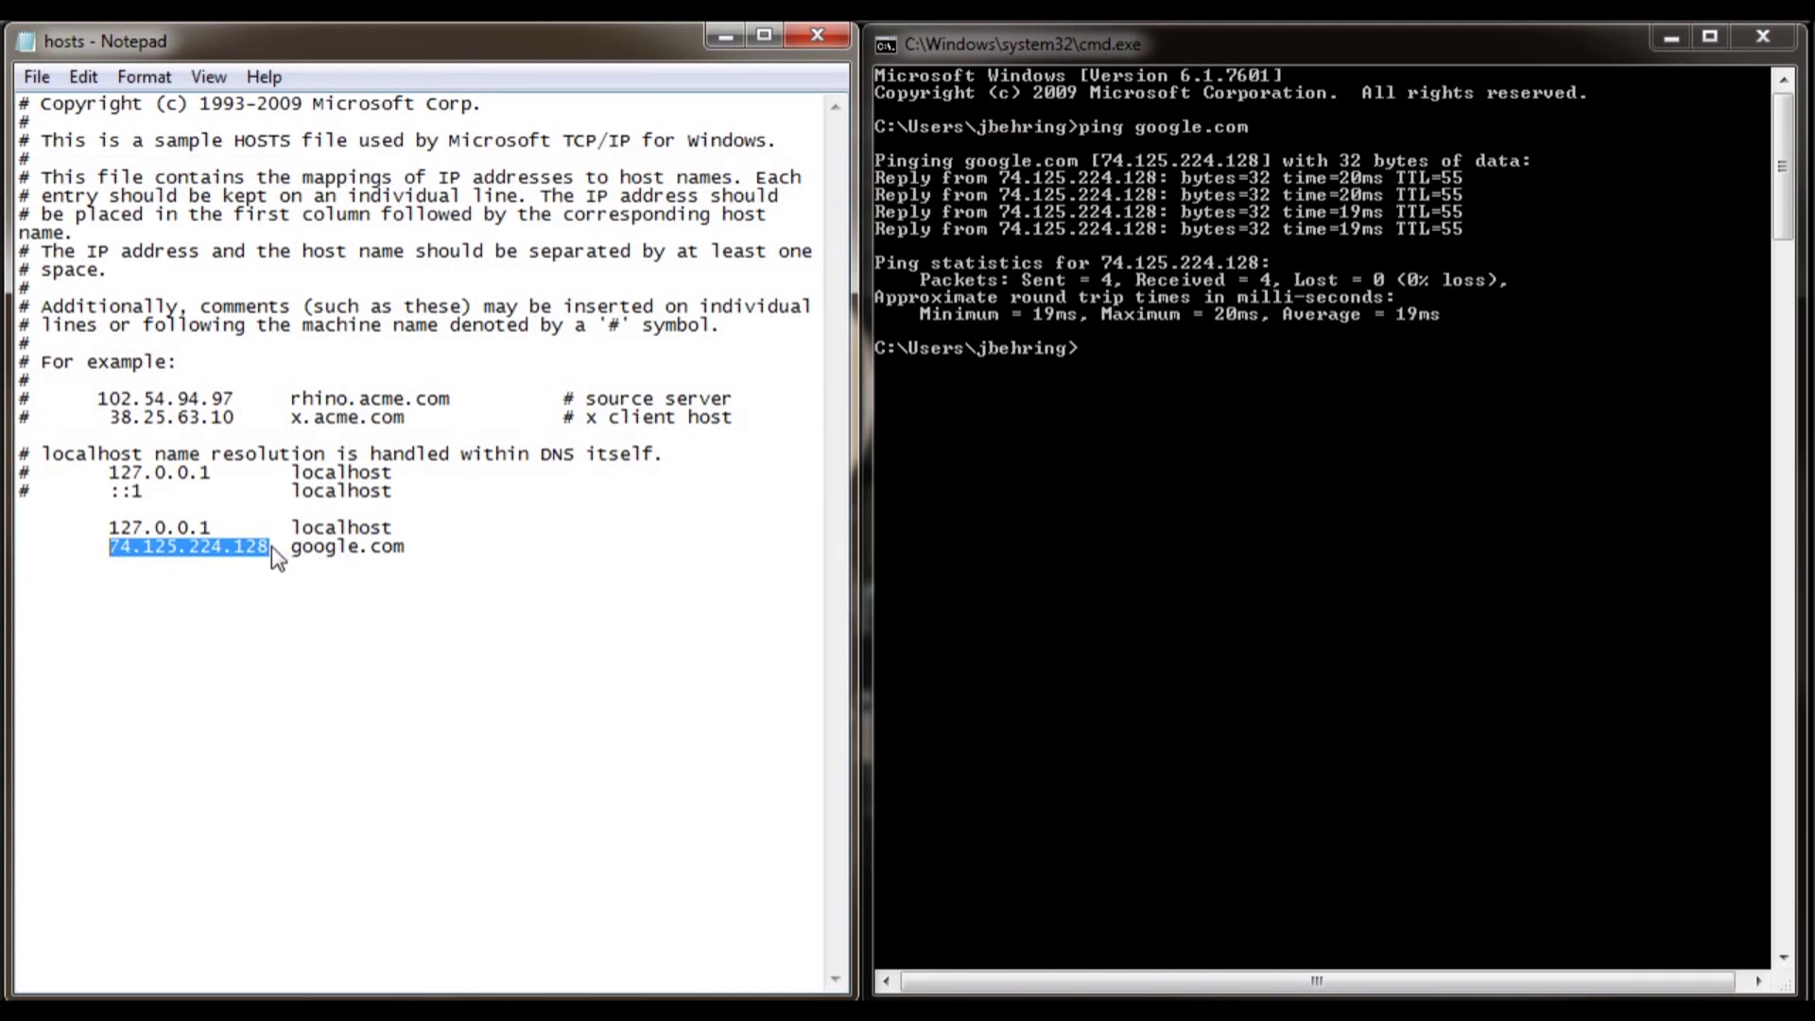
pyautogui.moveTo(270, 546); pyautogui.dragTo(123, 545)
pyautogui.click(414, 552)
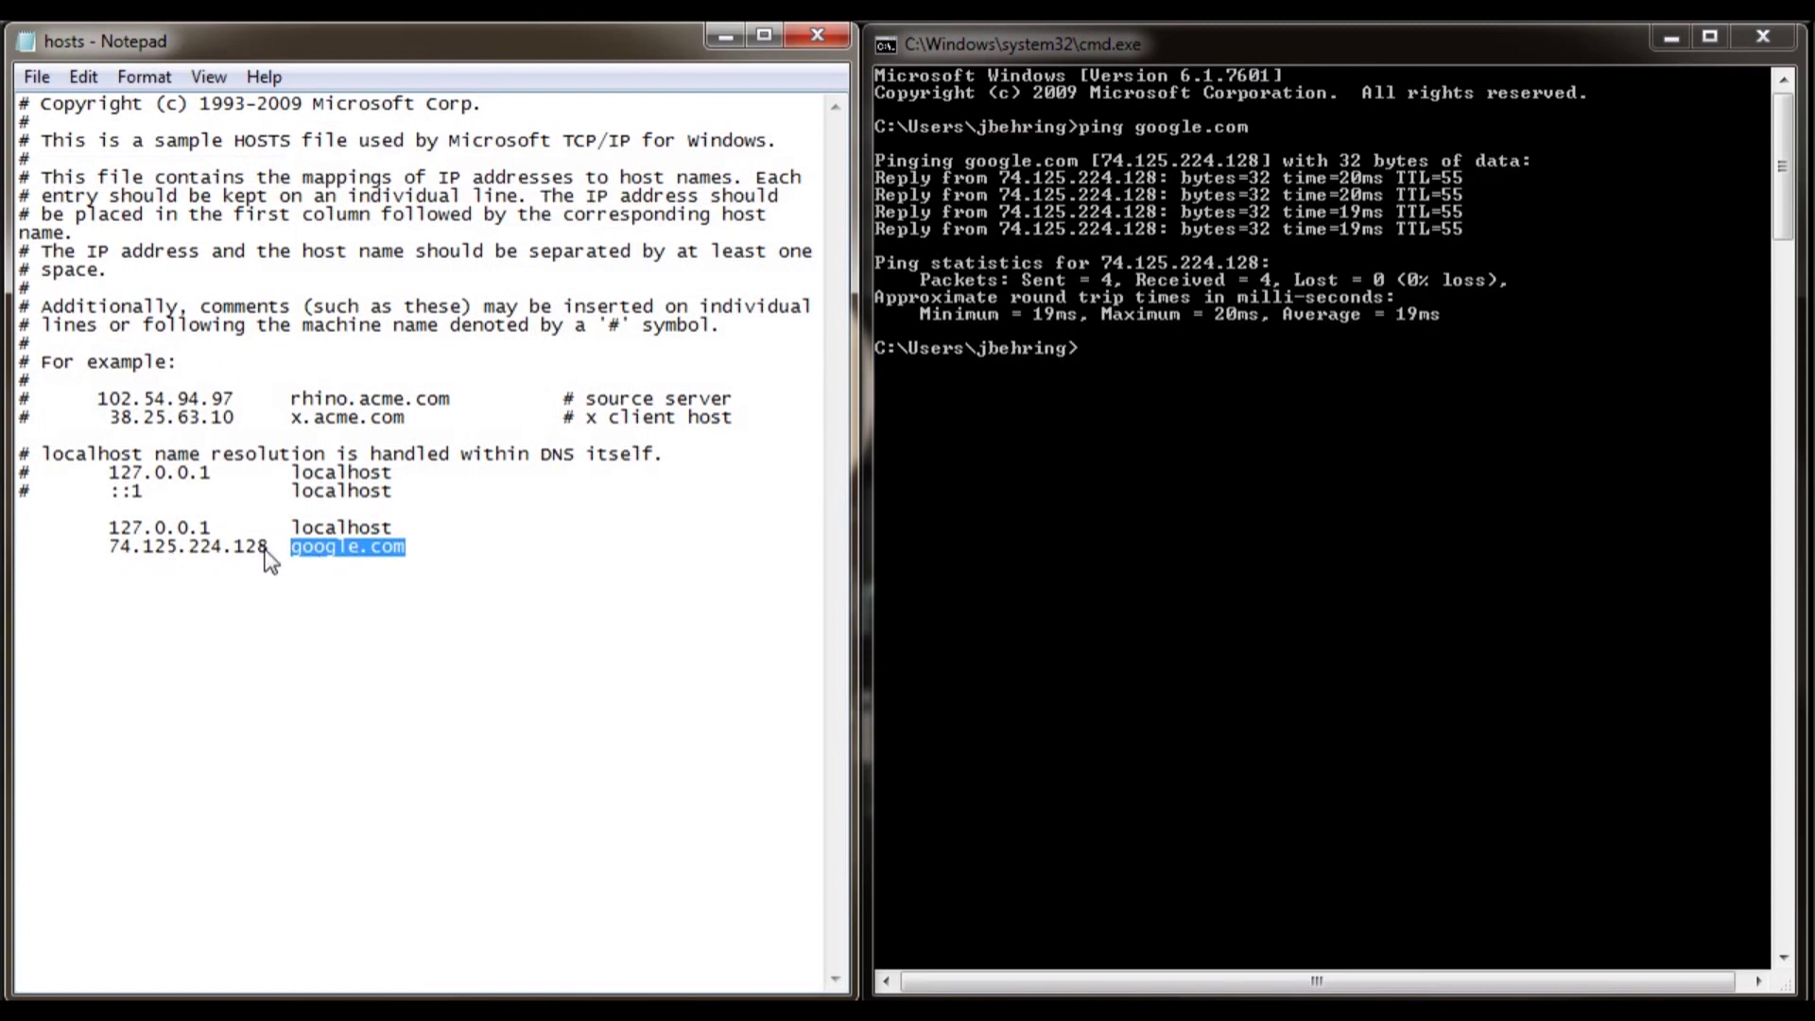
pyautogui.moveTo(268, 548); pyautogui.dragTo(107, 550)
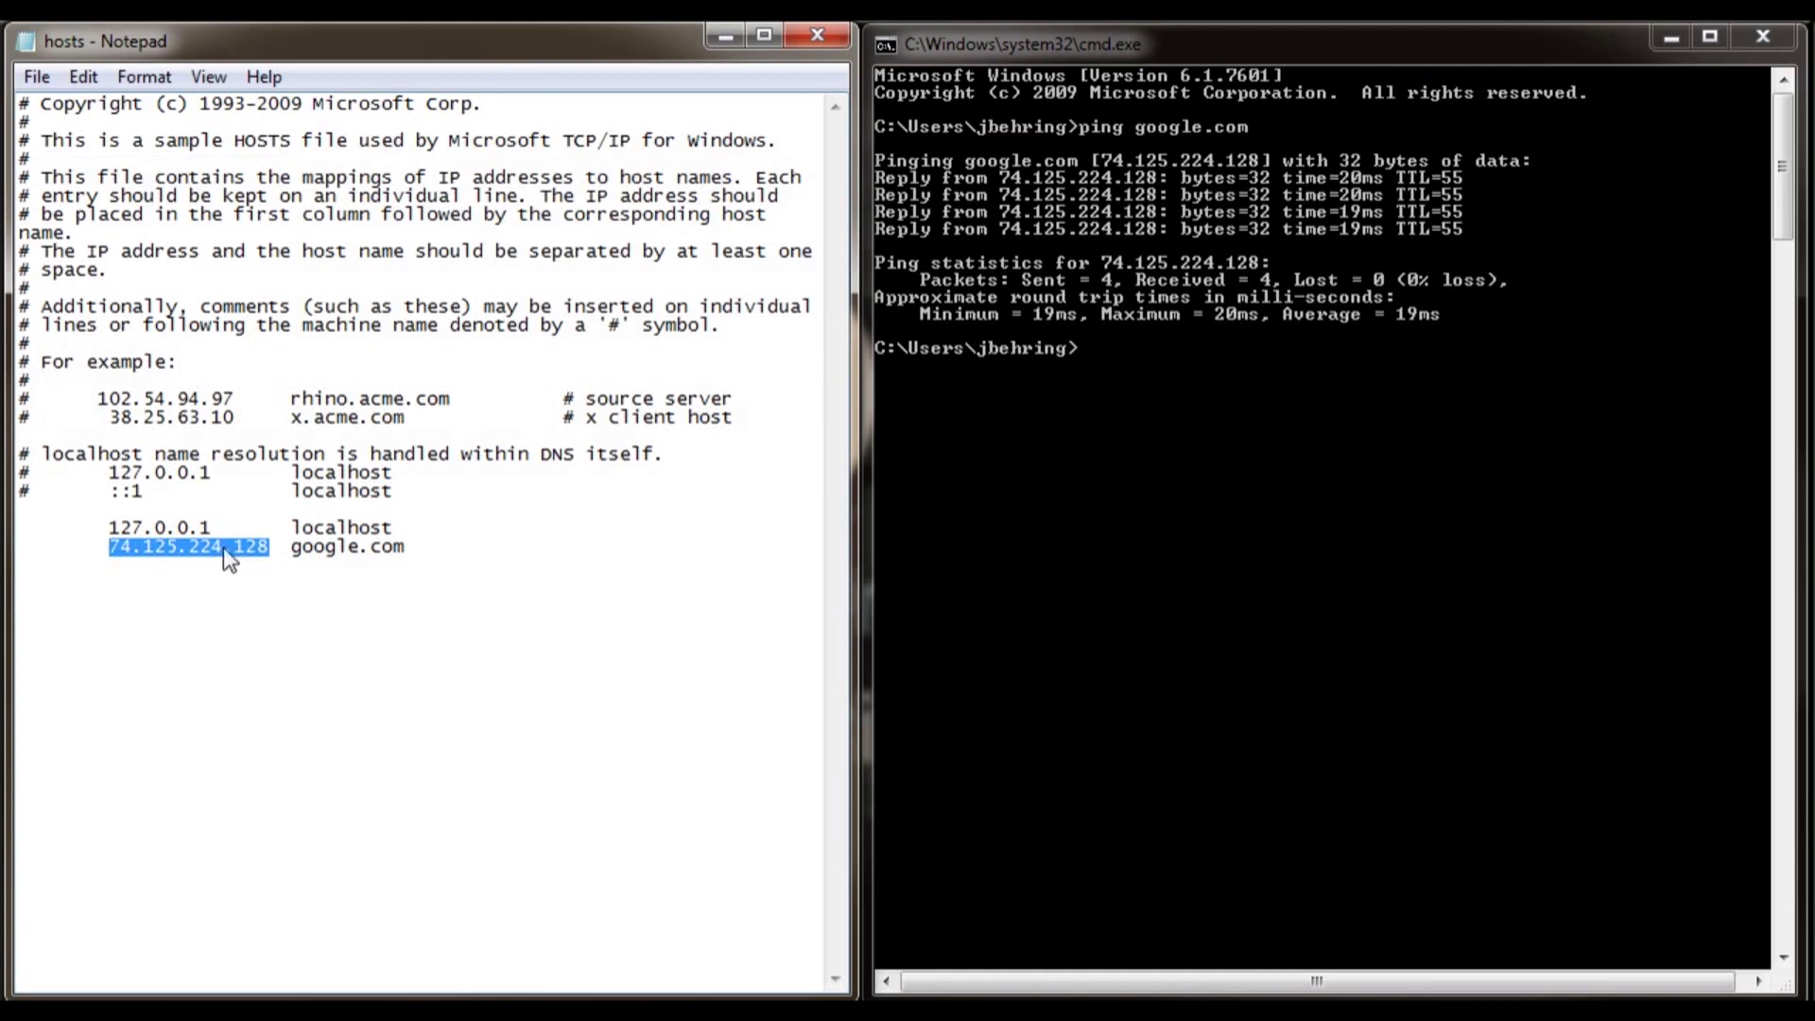
pyautogui.click(419, 549)
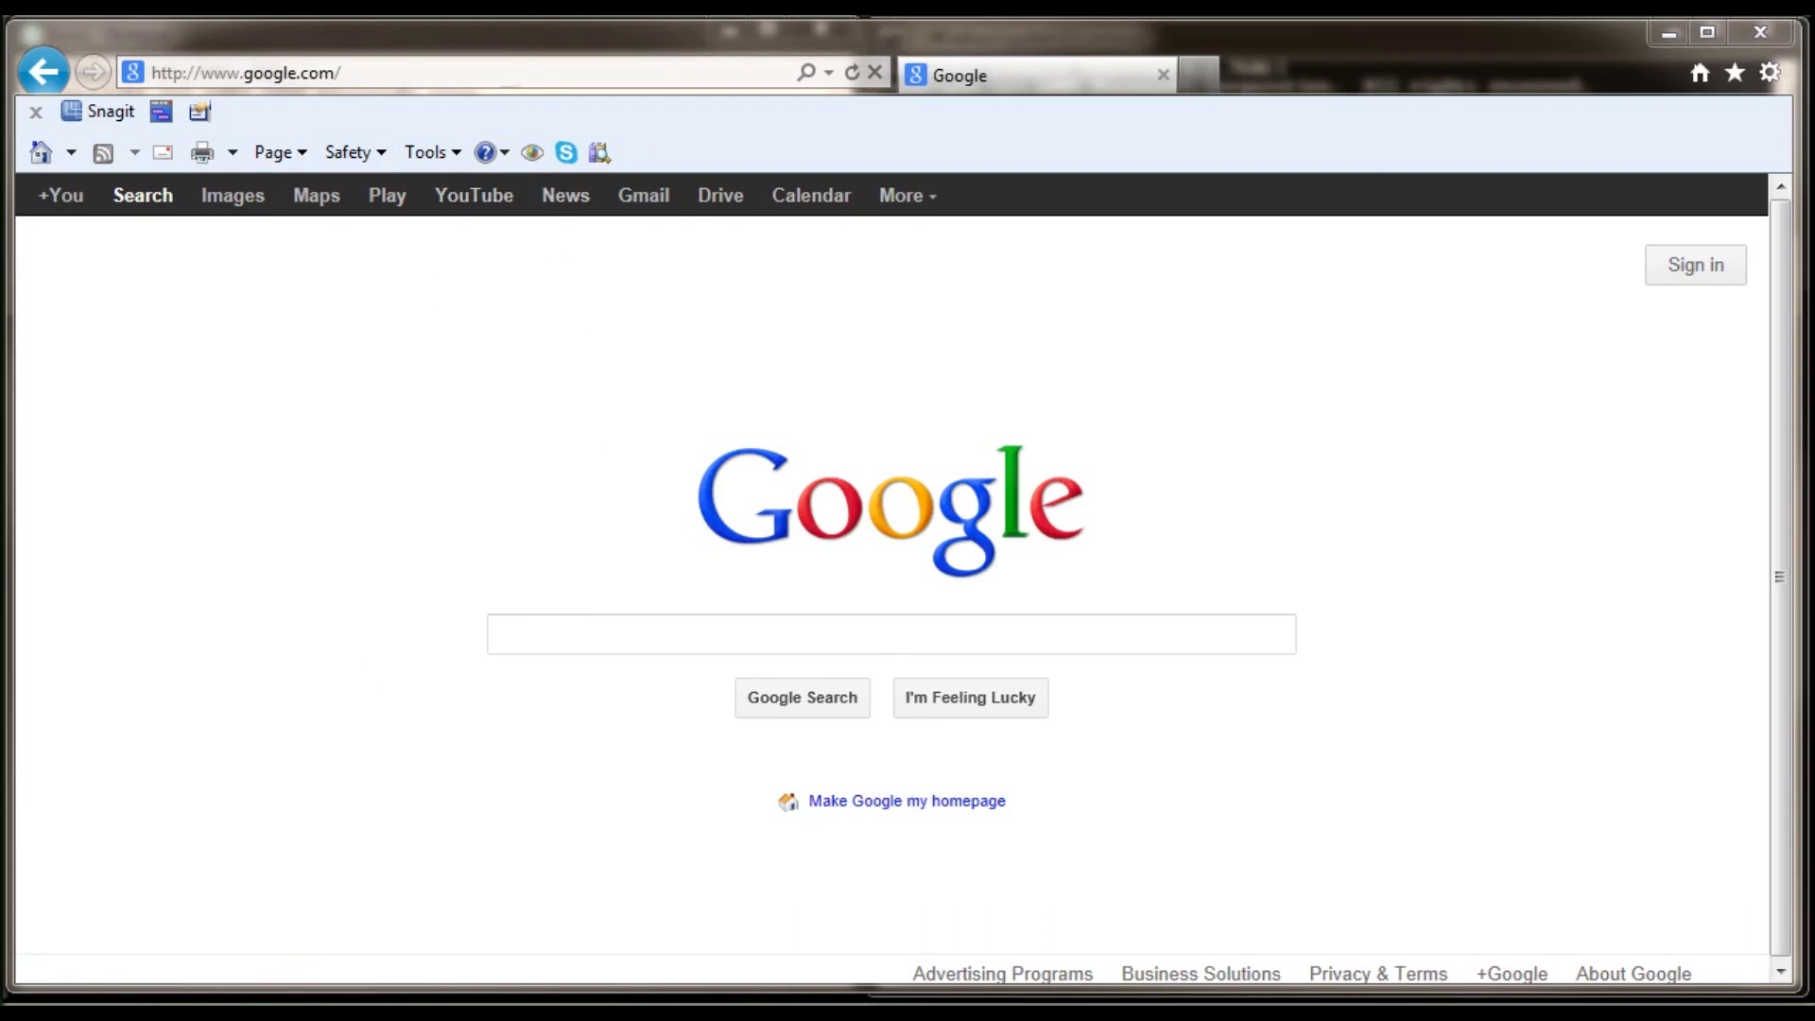
# Switch from Internet Explorer's Google page back to the hosts file in Notepad.
pyautogui.hotkey('alt', 'Tab')
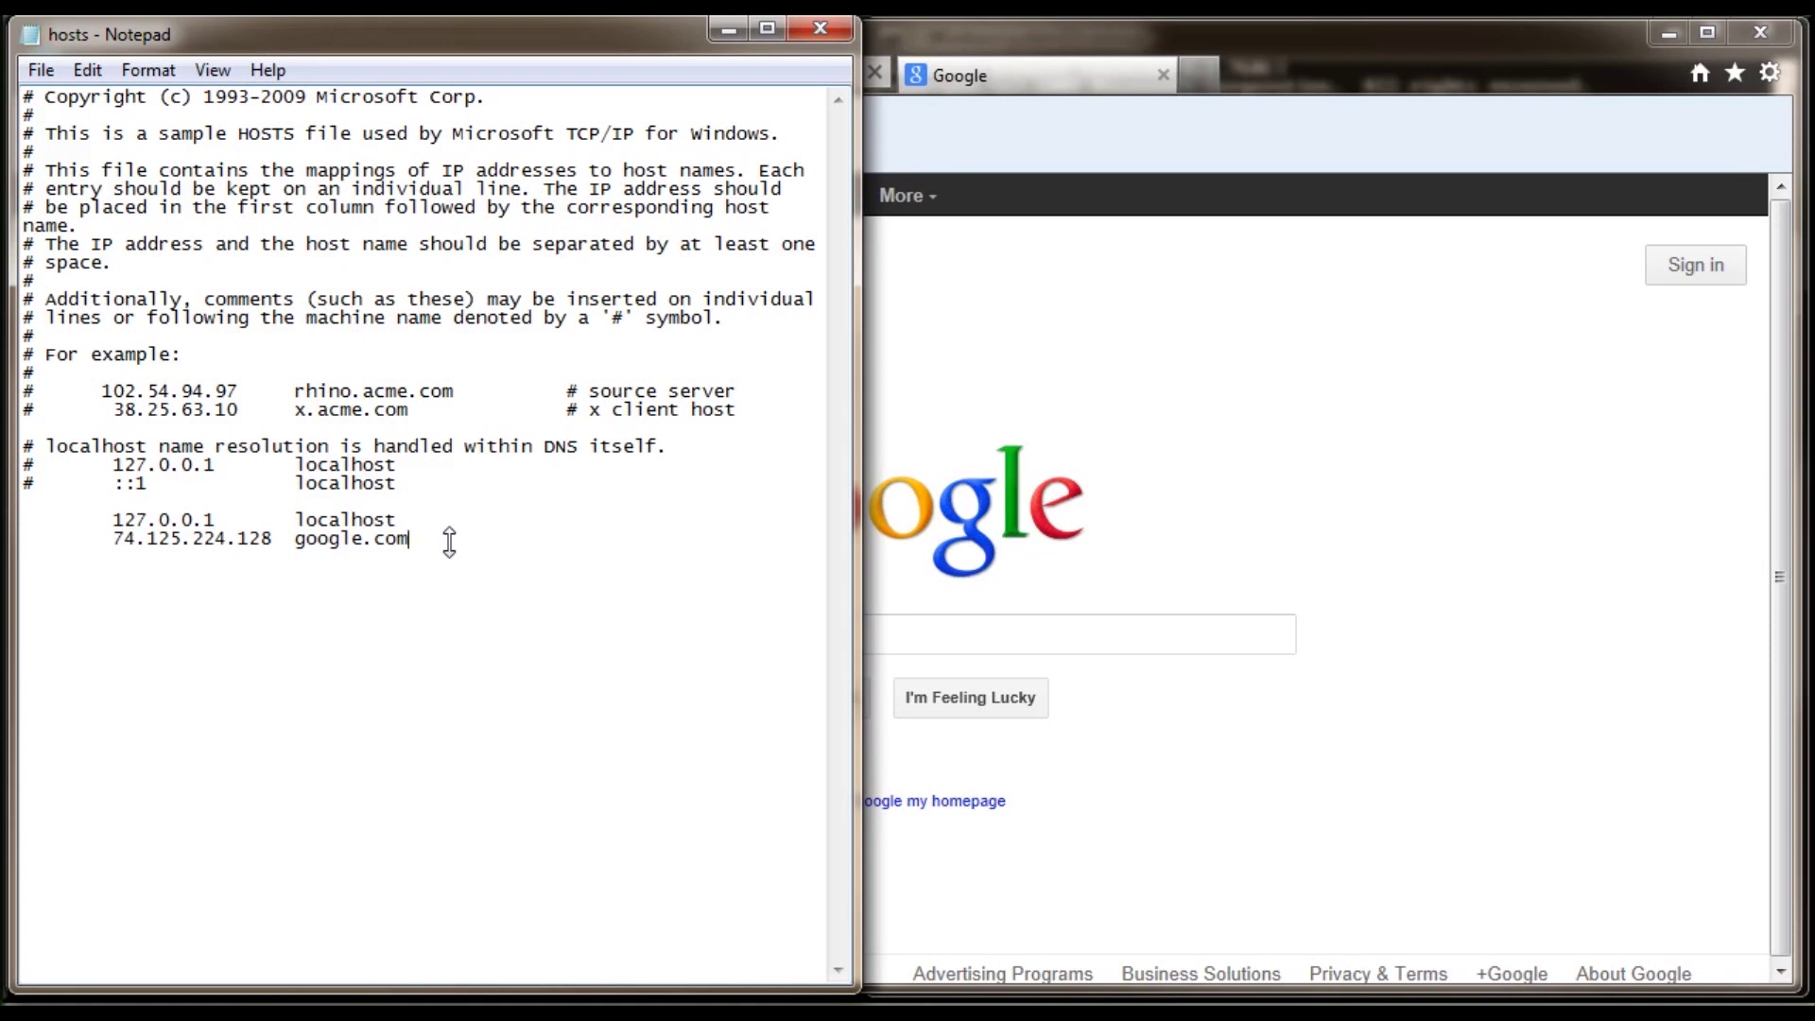
# Replace google.com with itorial.net on the 74.125.224.128 line and save hosts.
pyautogui.press('BackSpace')
pyautogui.press('BackSpace')
pyautogui.press('BackSpace')
pyautogui.press('BackSpace')
pyautogui.press('BackSpace')
pyautogui.press('BackSpace')
pyautogui.press('BackSpace')
pyautogui.press('BackSpace')
pyautogui.press('BackSpace')
pyautogui.press('BackSpace')
pyautogui.write('itorial.net')
pyautogui.click(40, 70)
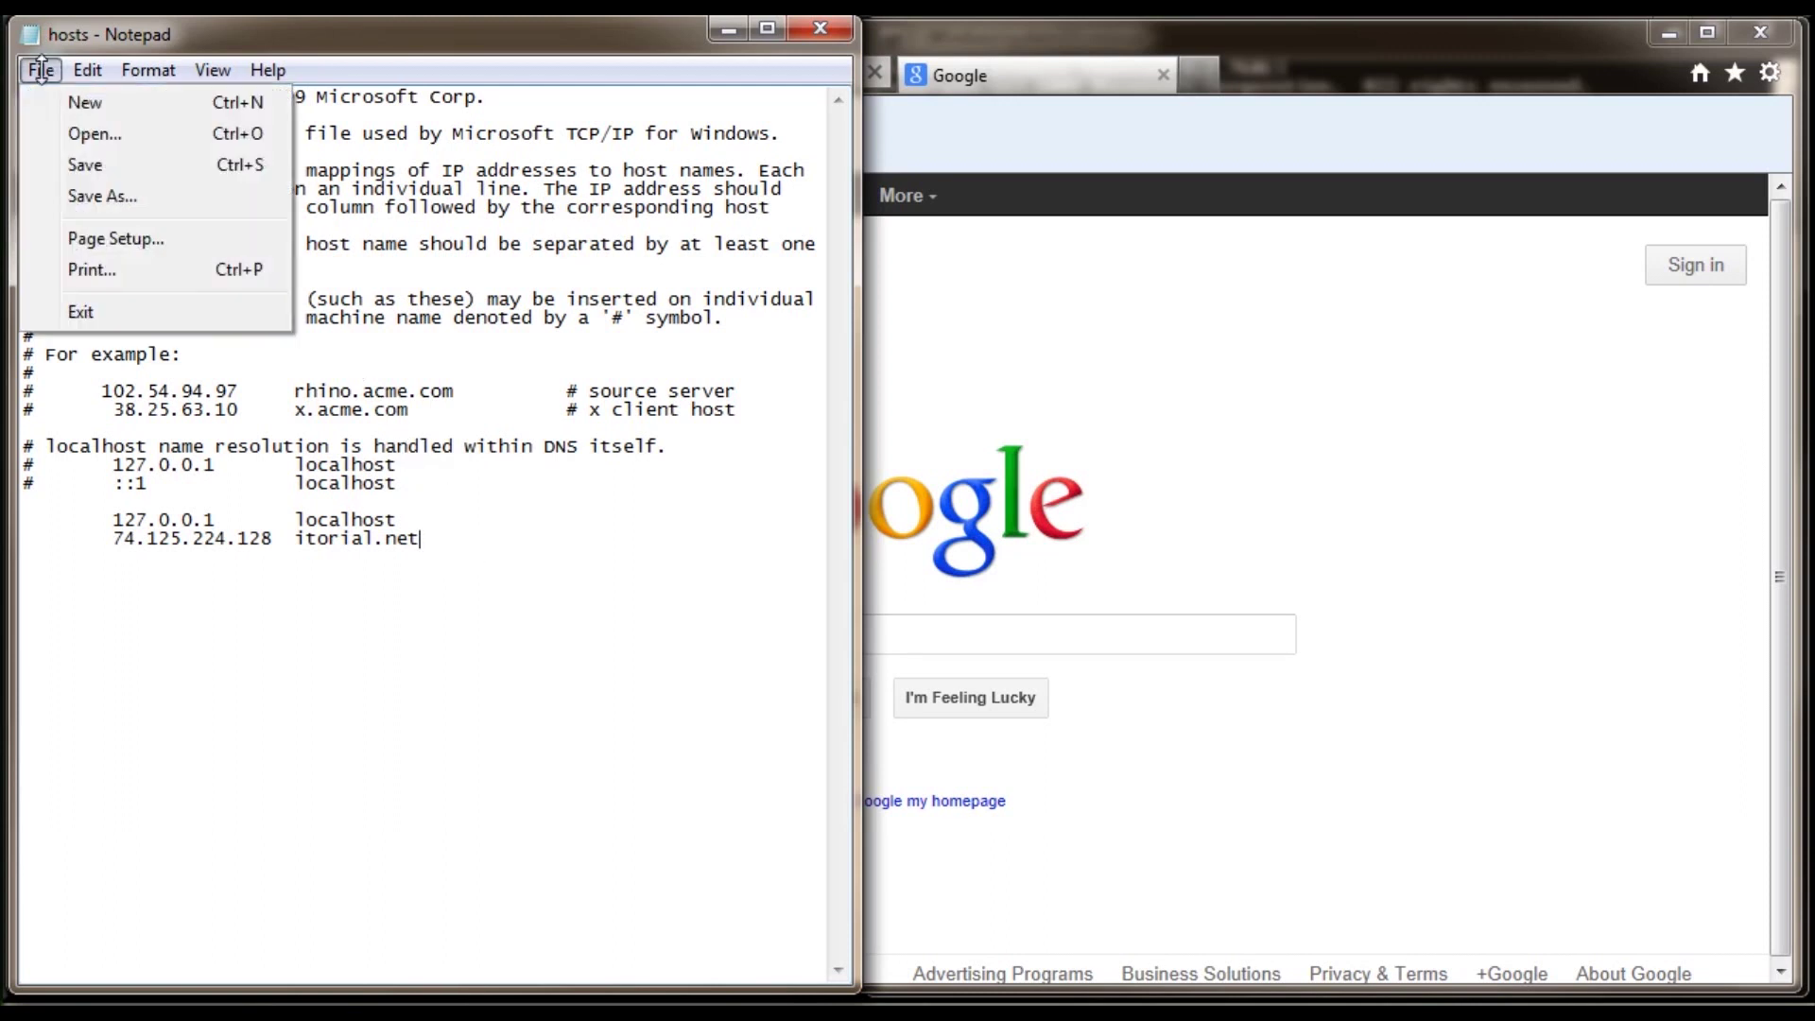
pyautogui.click(71, 166)
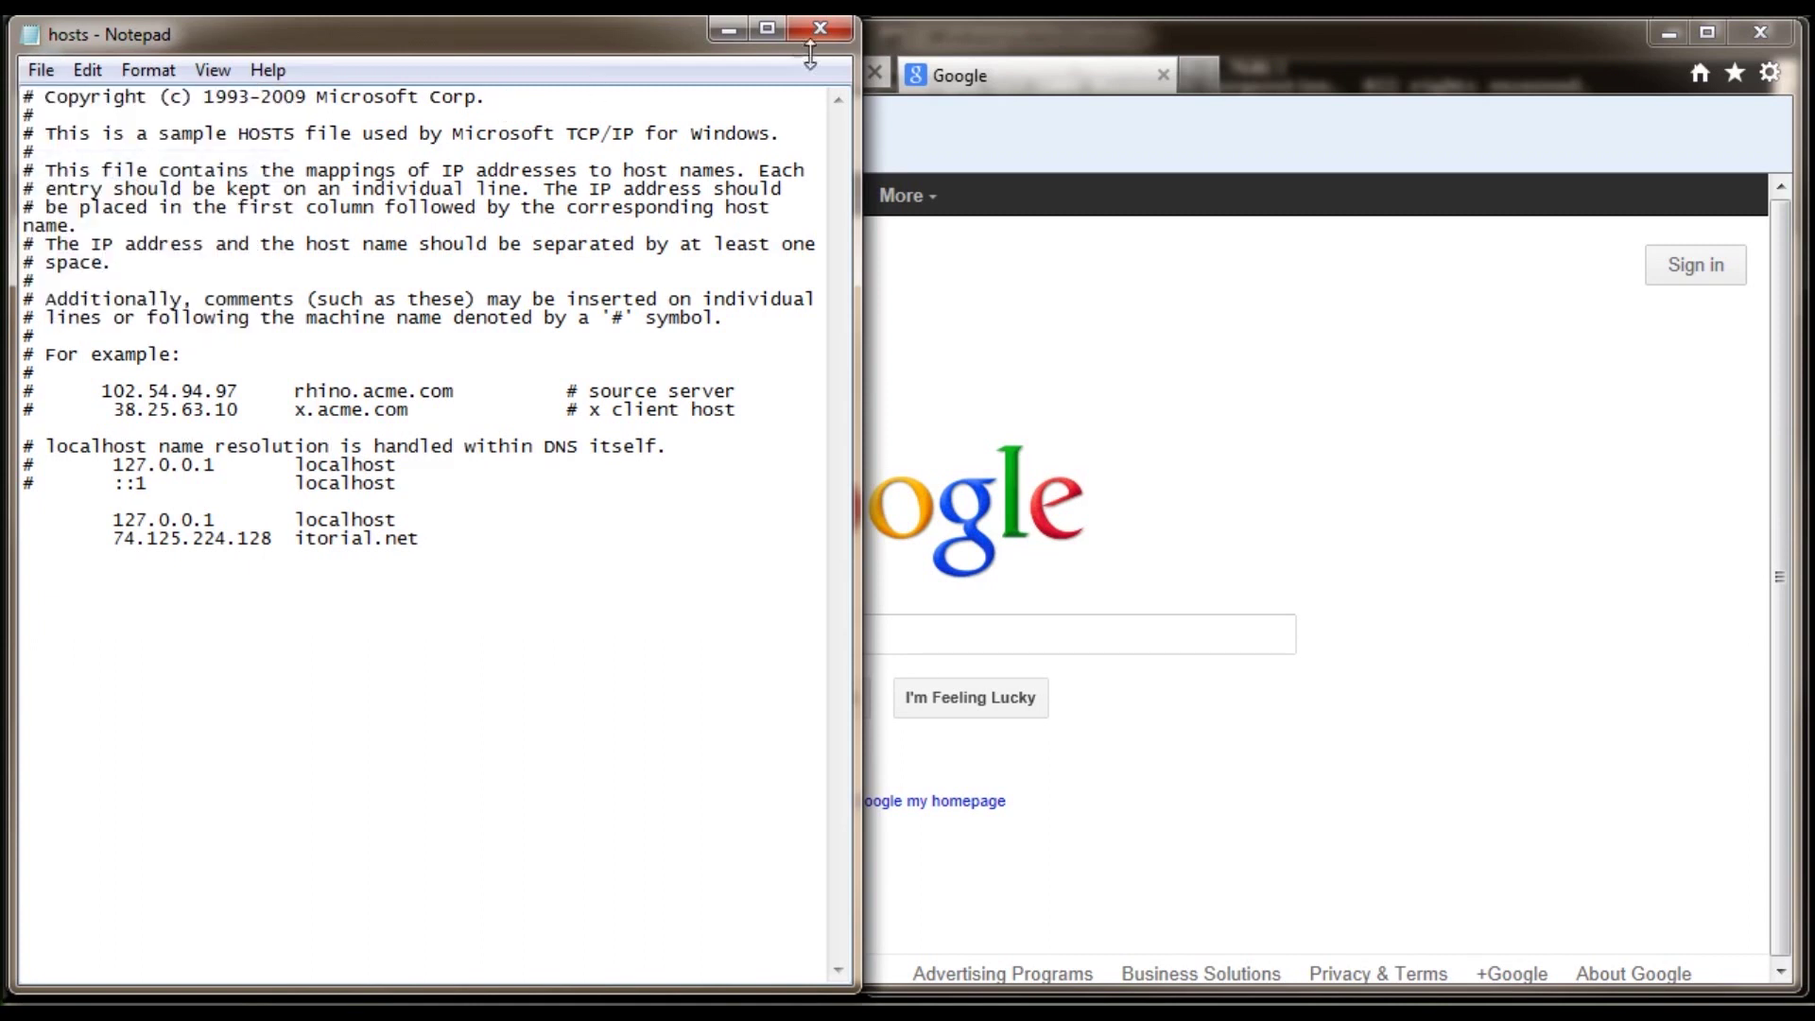
# Browse to itorial.net in Internet Explorer, then return to the hosts file.
pyautogui.click(938, 36)
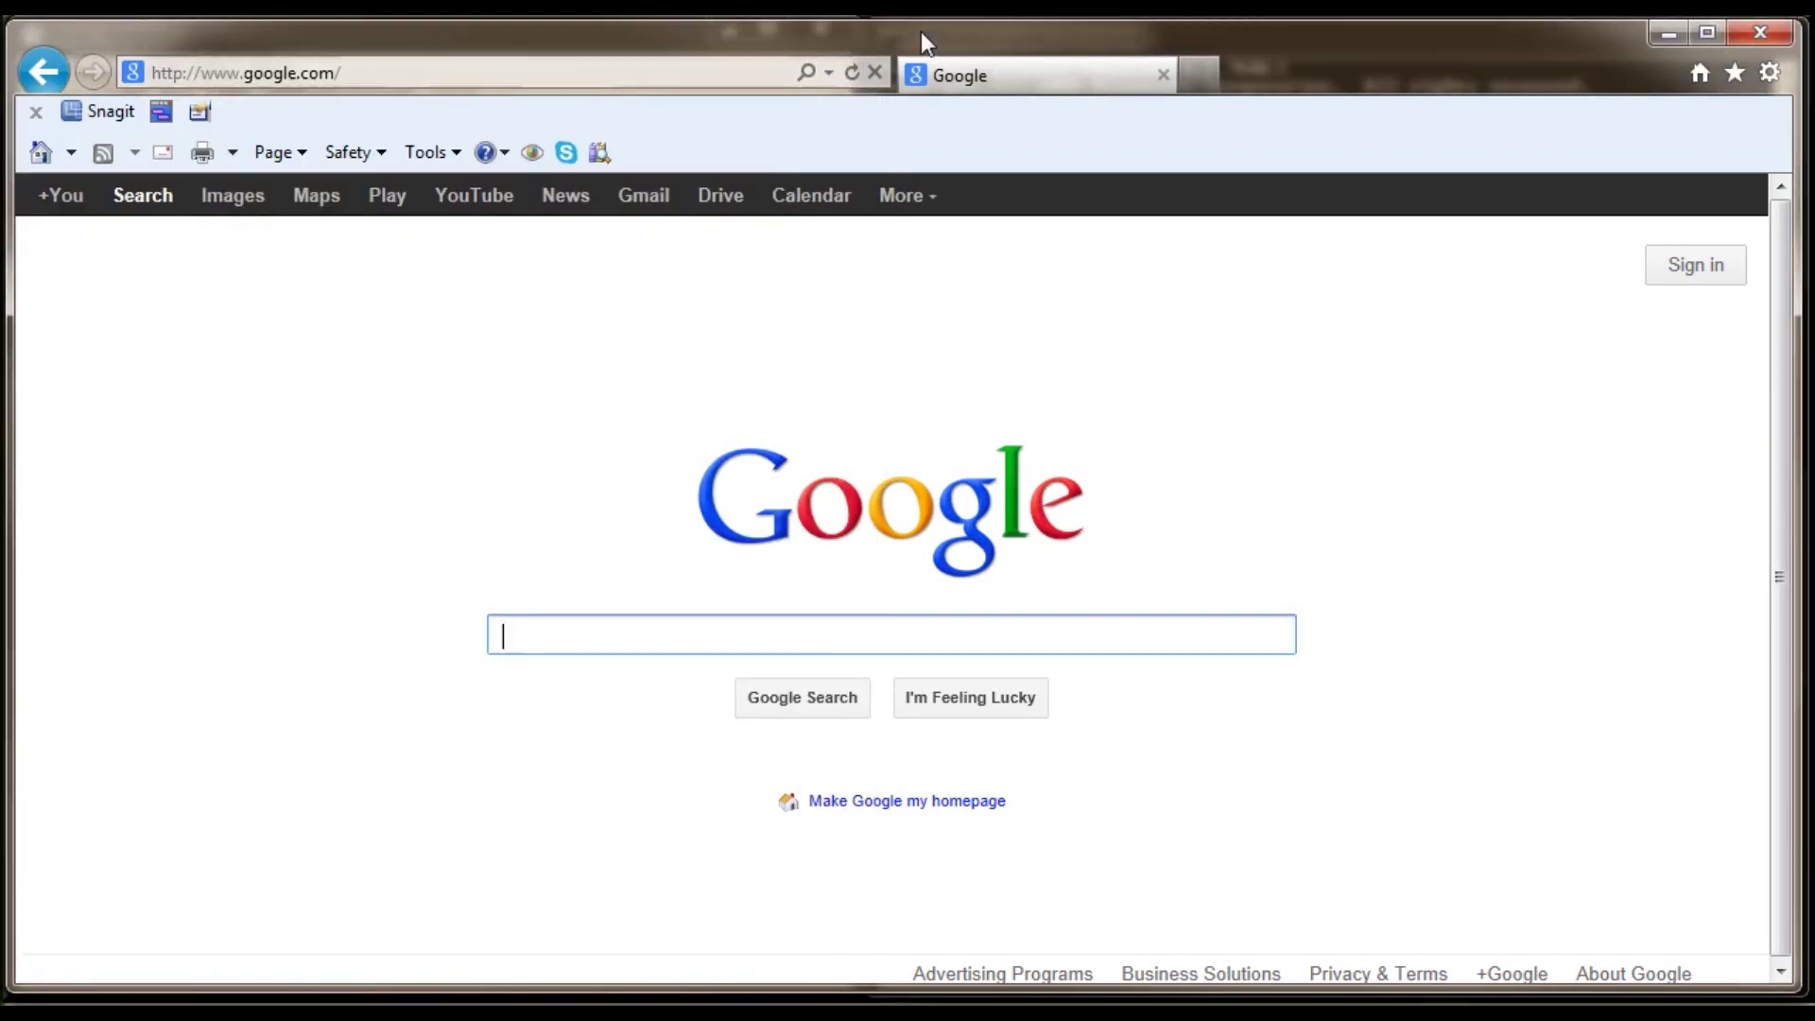
pyautogui.click(384, 74)
pyautogui.write('iorial.n')
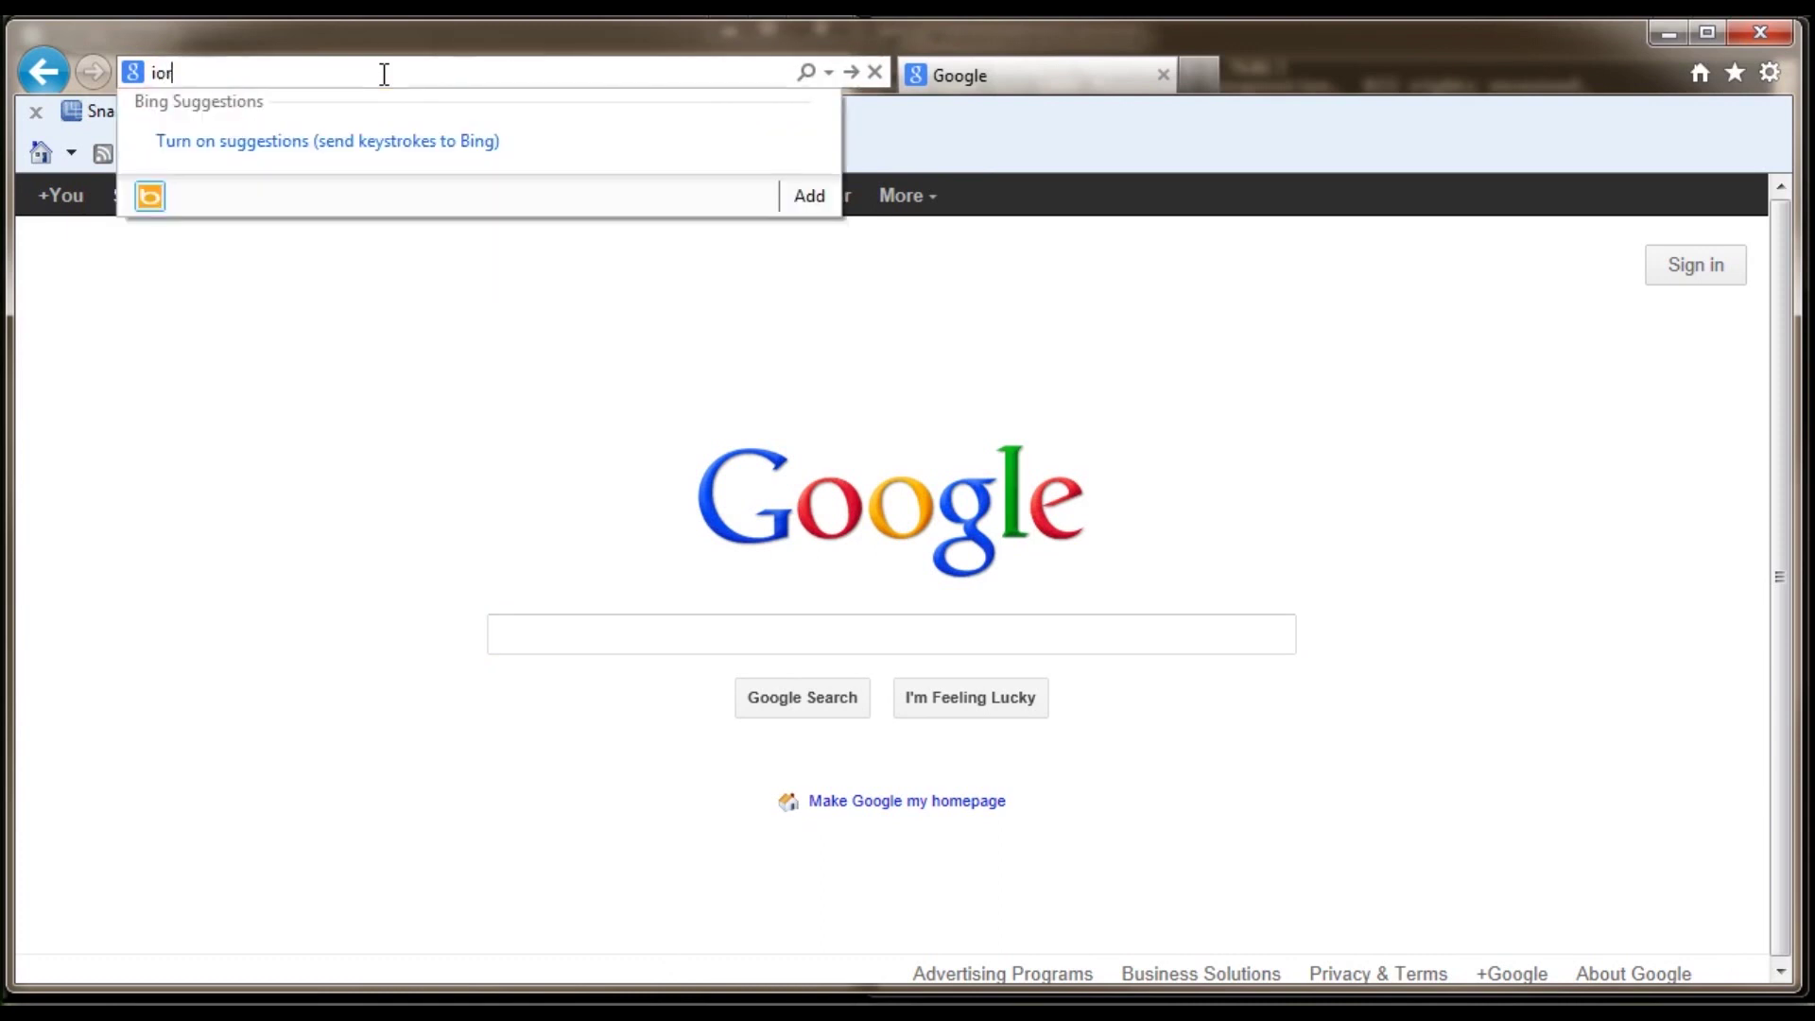
pyautogui.press('BackSpace')
pyautogui.press('BackSpace')
pyautogui.press('BackSpace')
pyautogui.press('BackSpace')
pyautogui.press('BackSpace')
pyautogui.press('BackSpace')
pyautogui.press('BackSpace')
pyautogui.write('torial.net/')
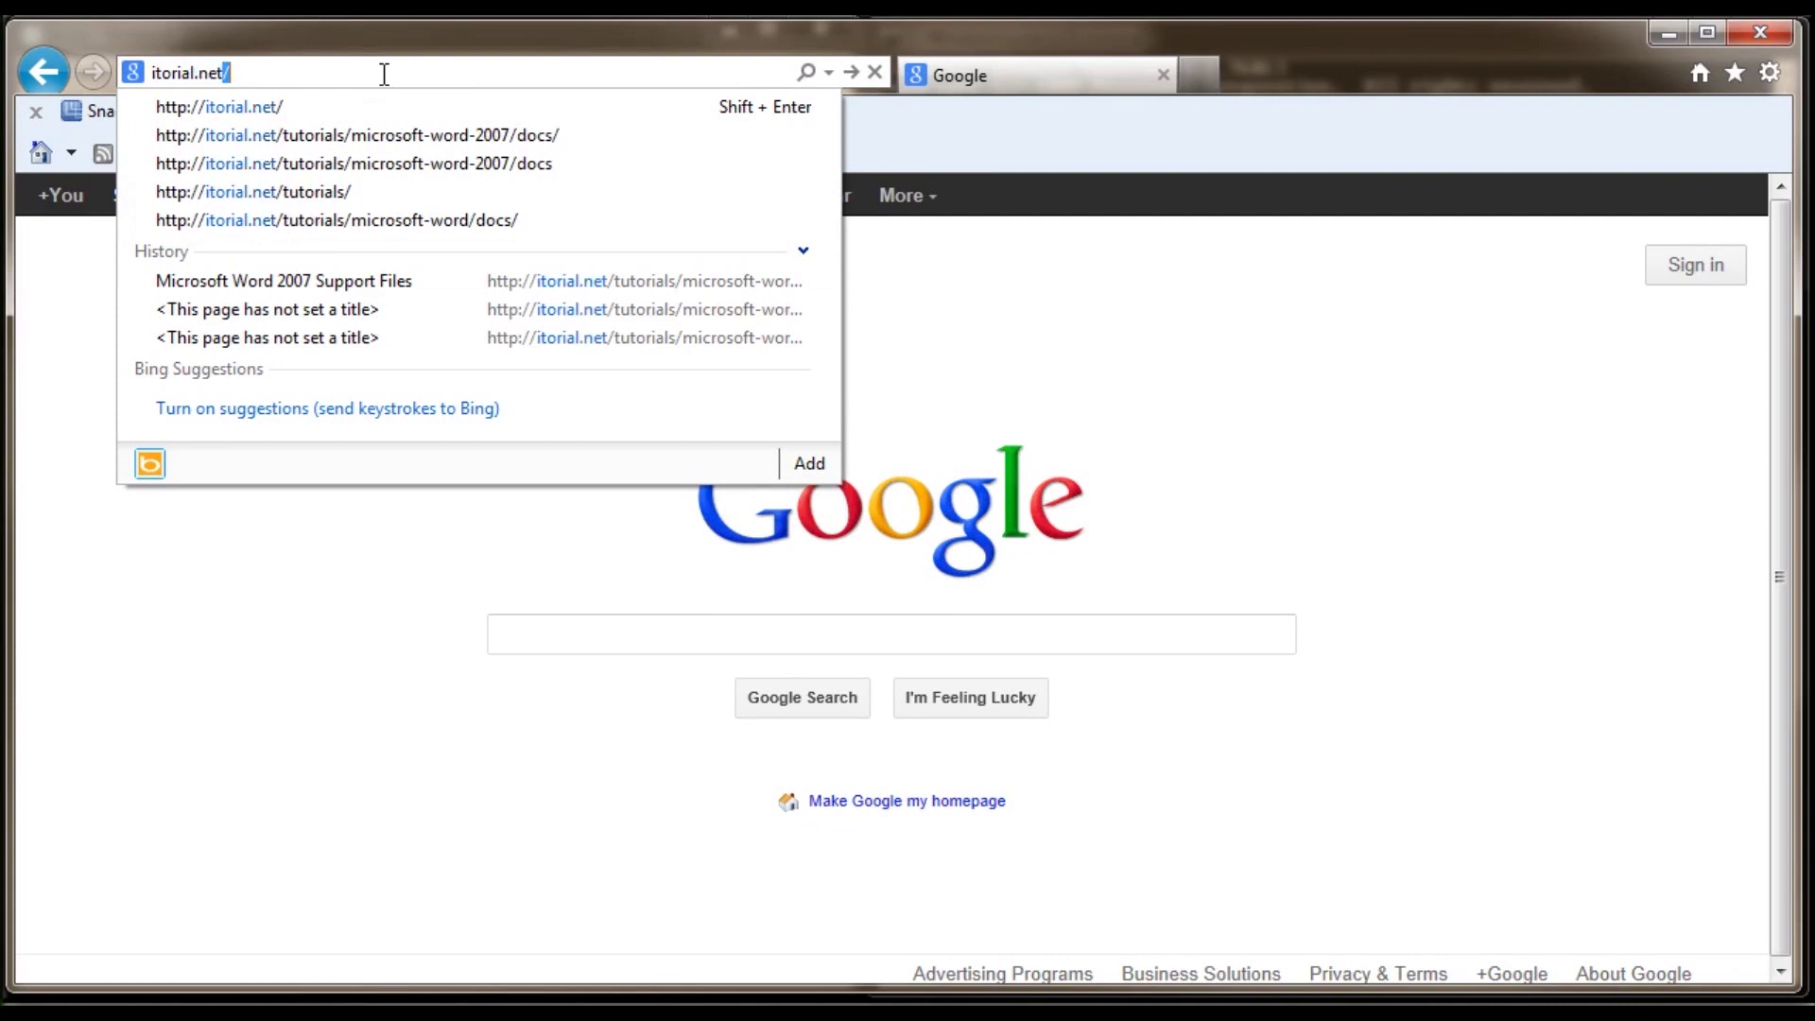
pyautogui.press('Return')
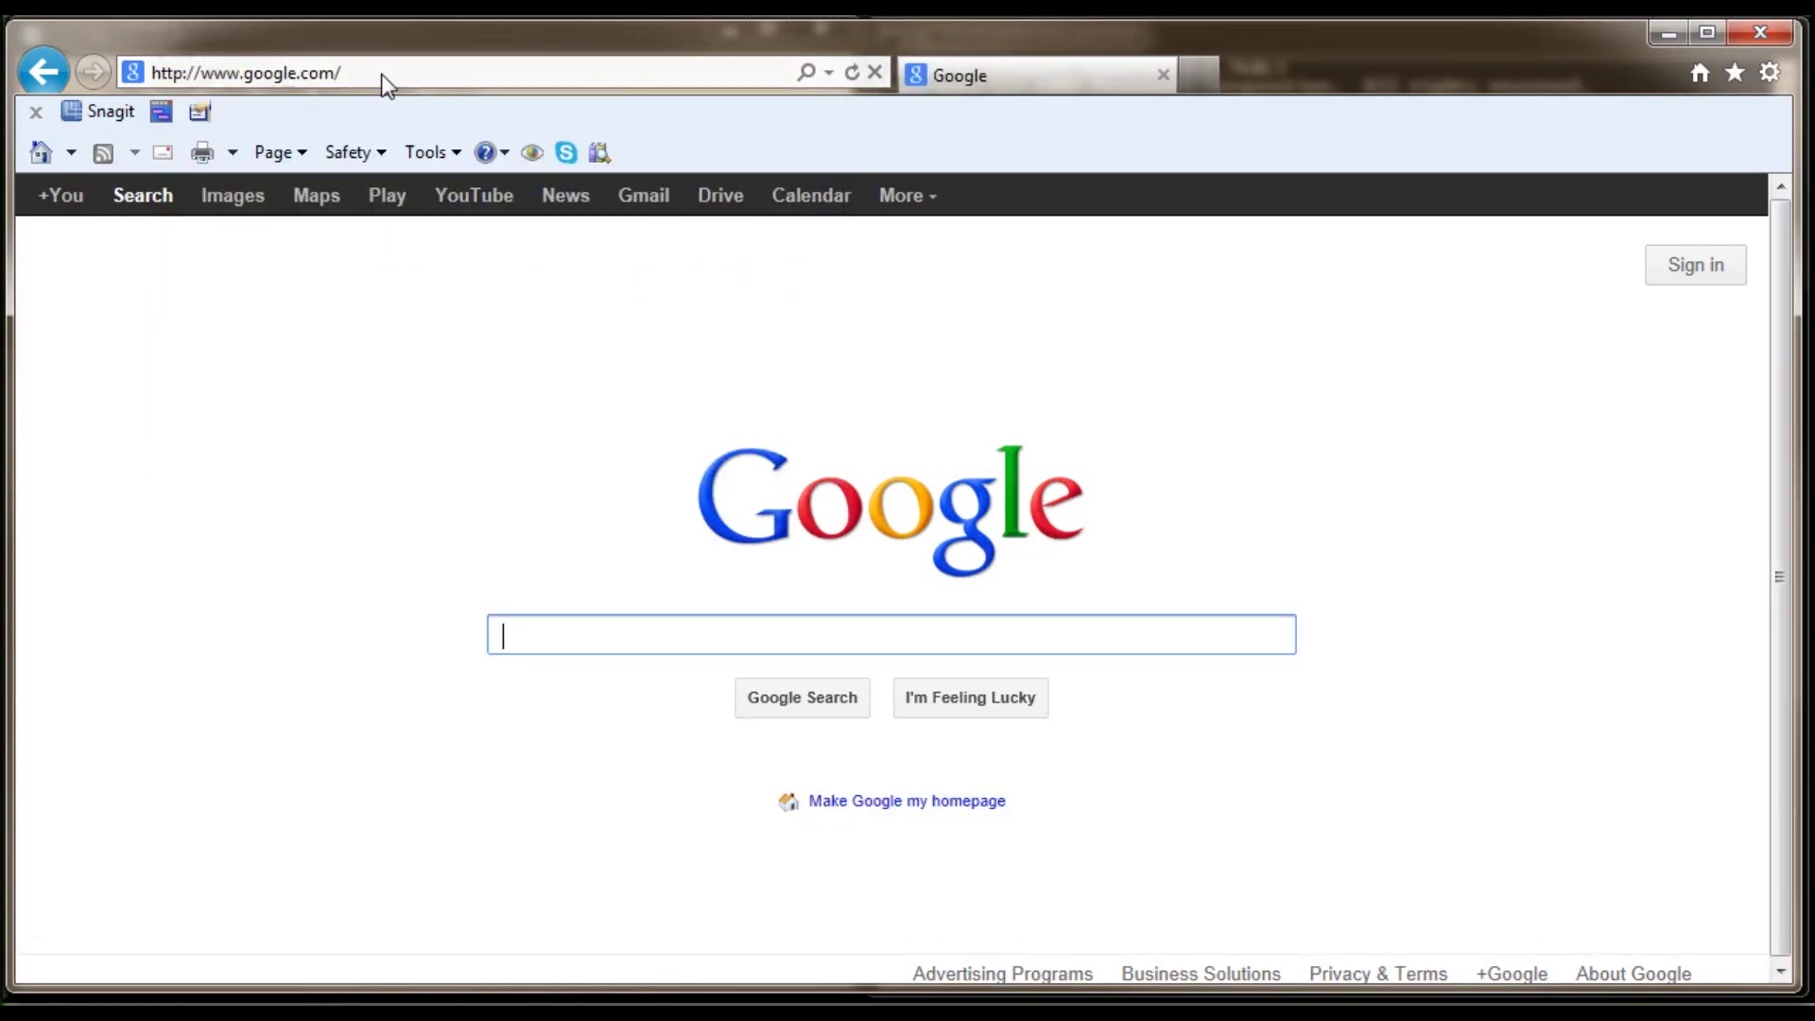
pyautogui.hotkey('alt', 'Tab')
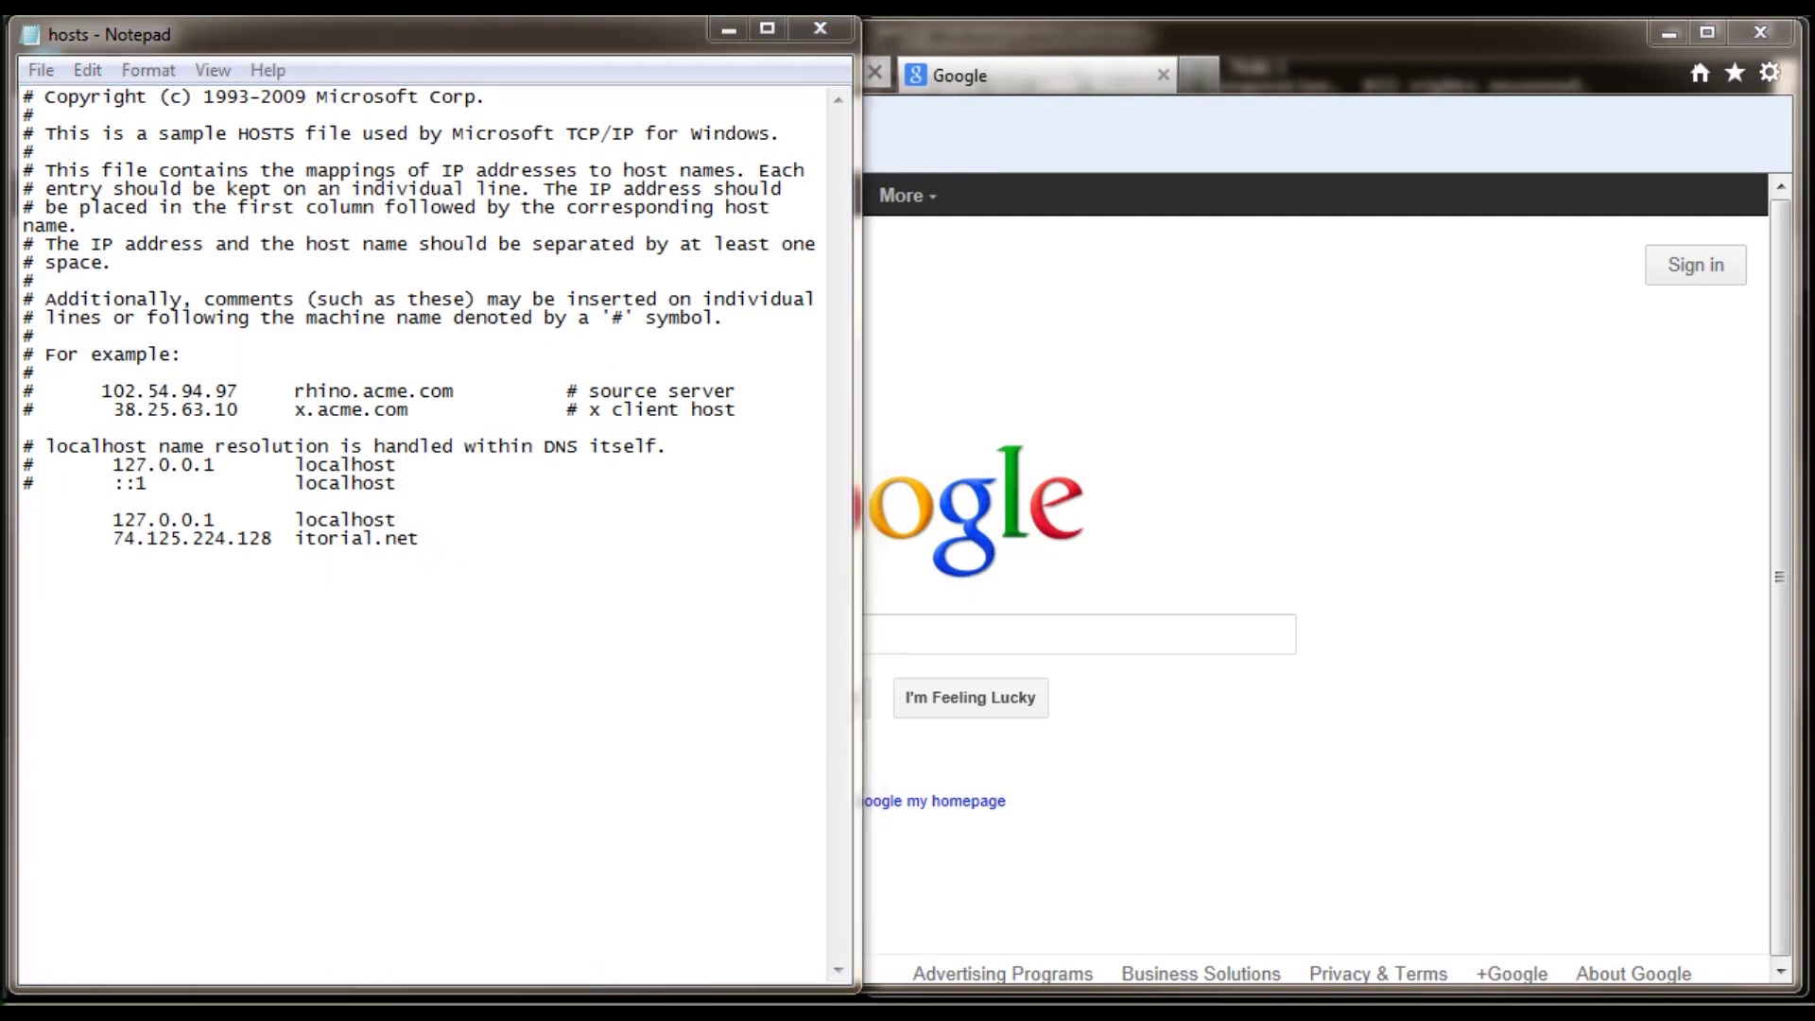
# Run ping itorial.net in Command Prompt, now resolving to 74.125.224.128.
pyautogui.hotkey('alt', 'Tab')
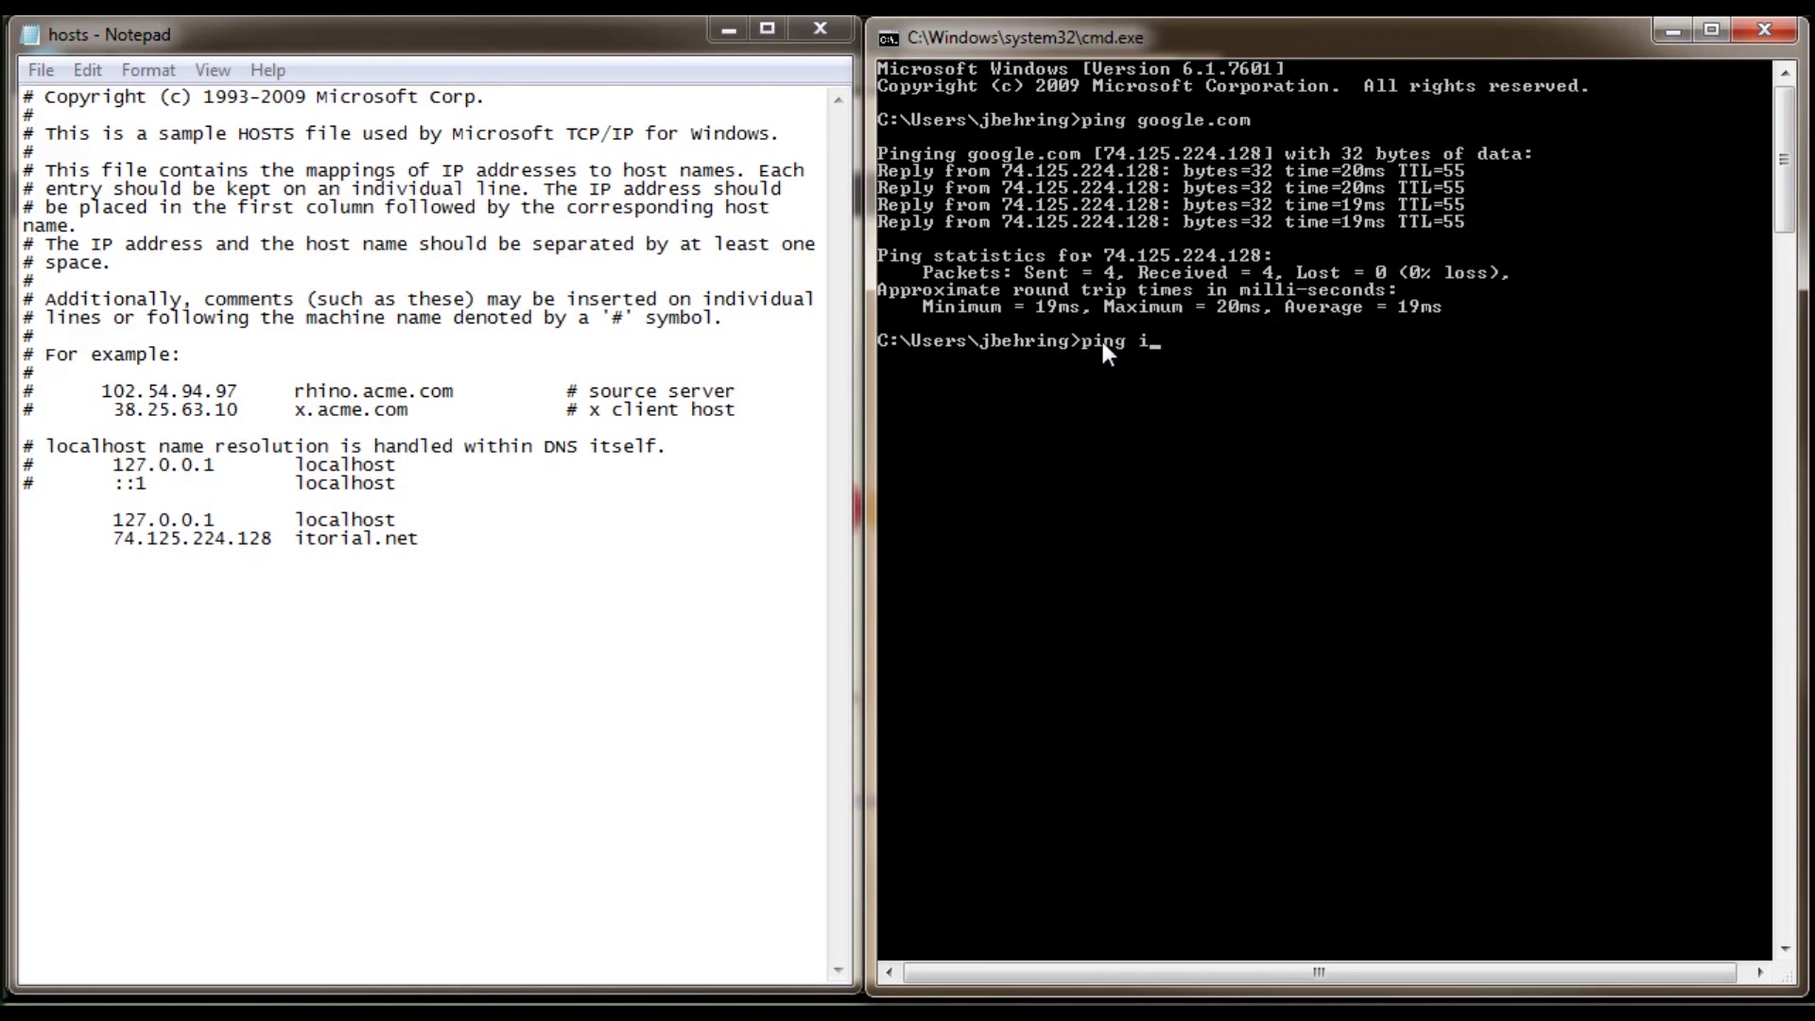
pyautogui.write('ping itorial.net')
pyautogui.press('Return')
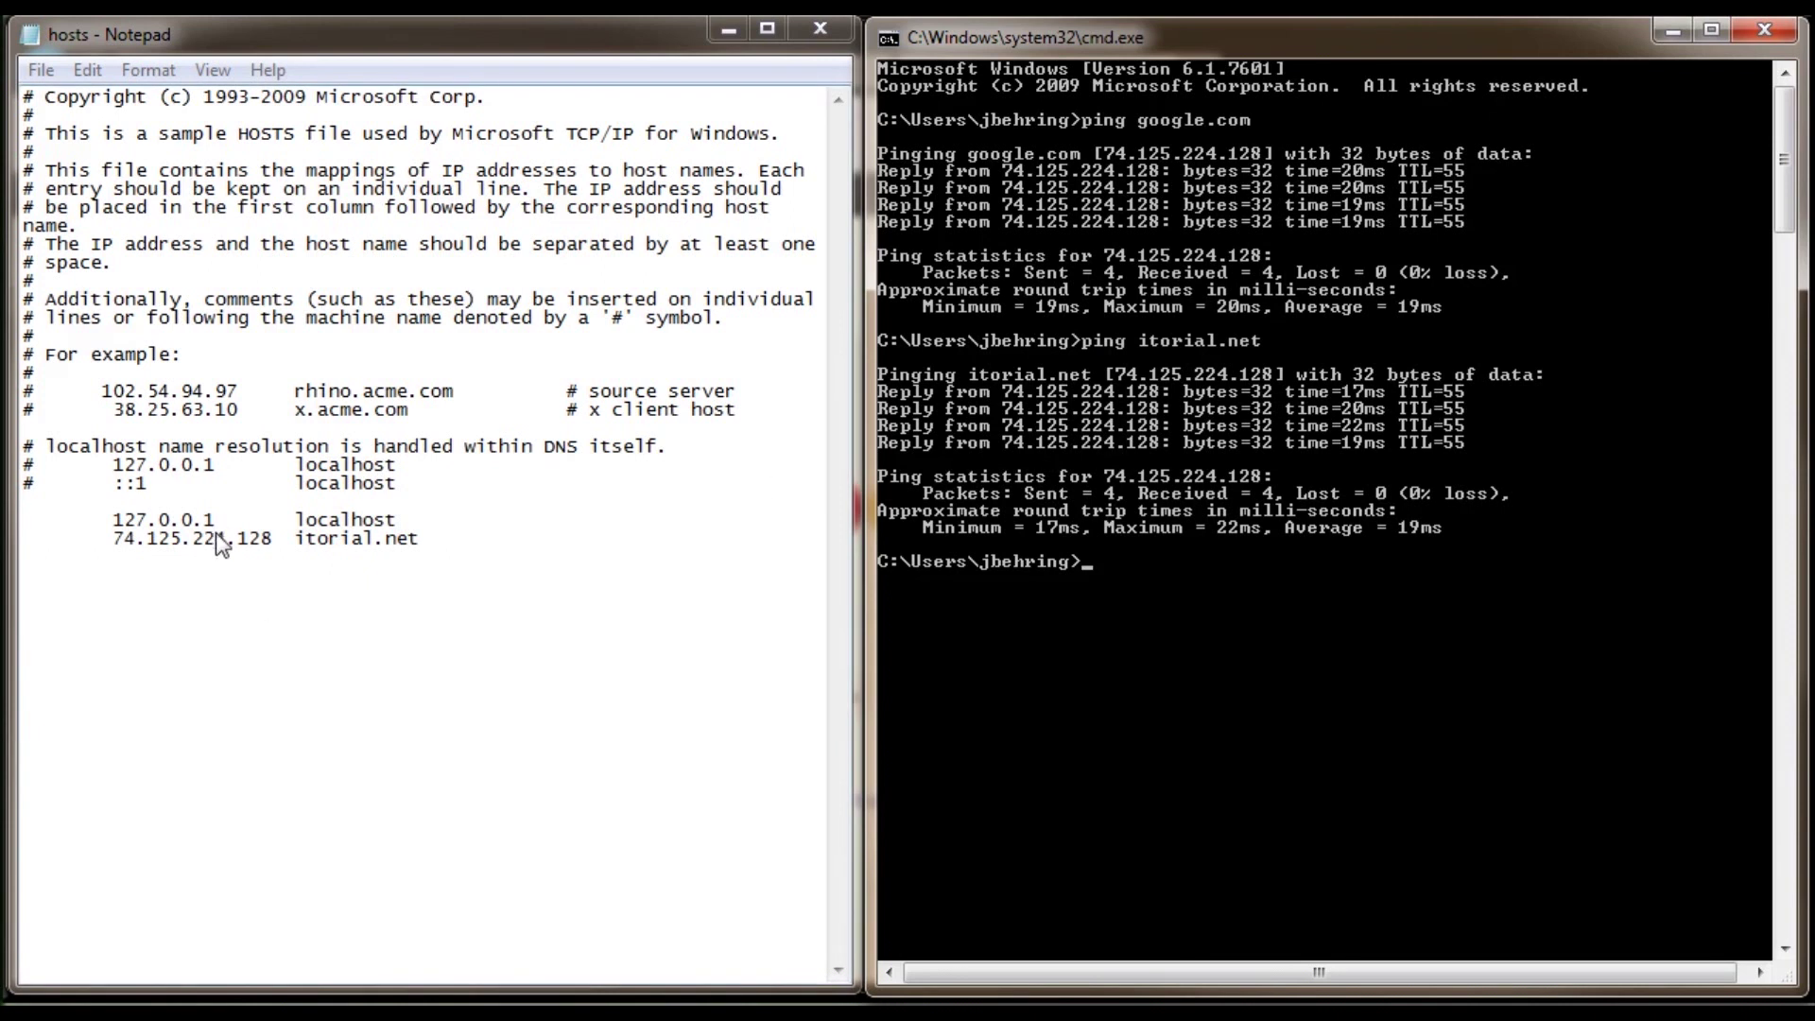
# Delete the itorial.net test line from hosts and save the file.
pyautogui.click(274, 536)
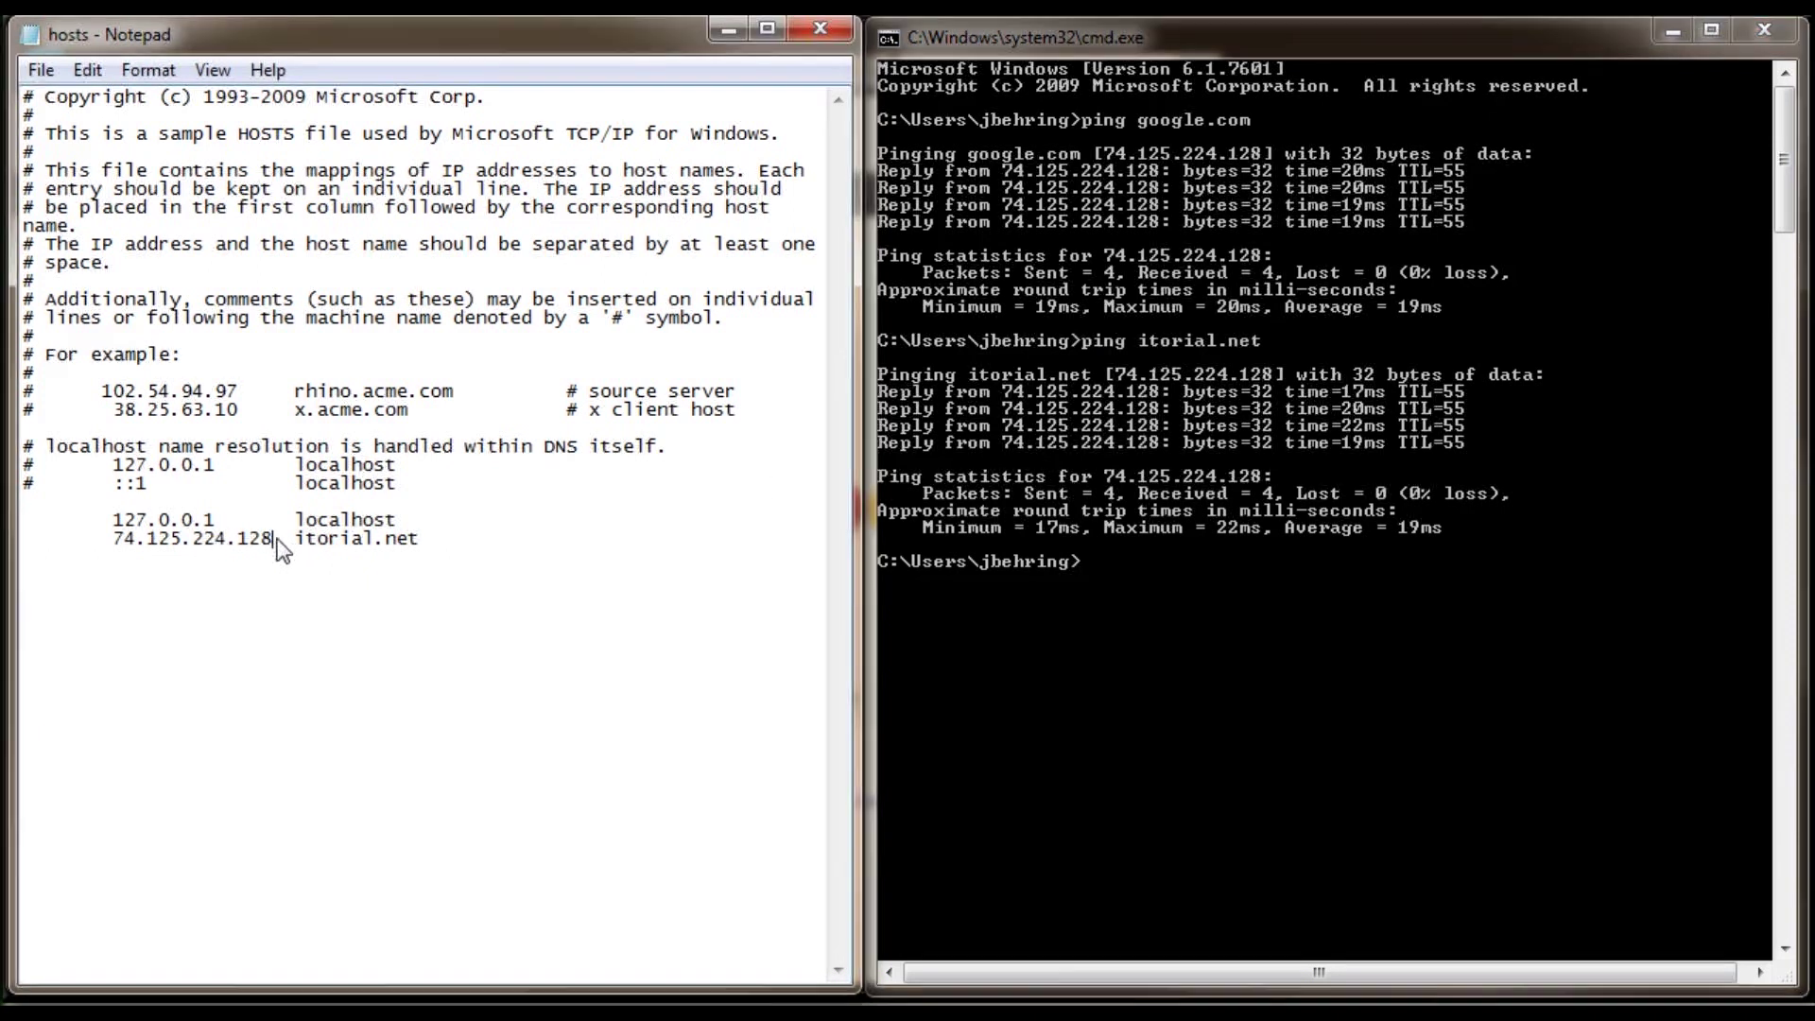
pyautogui.moveTo(214, 559); pyautogui.dragTo(115, 544)
pyautogui.press('Delete')
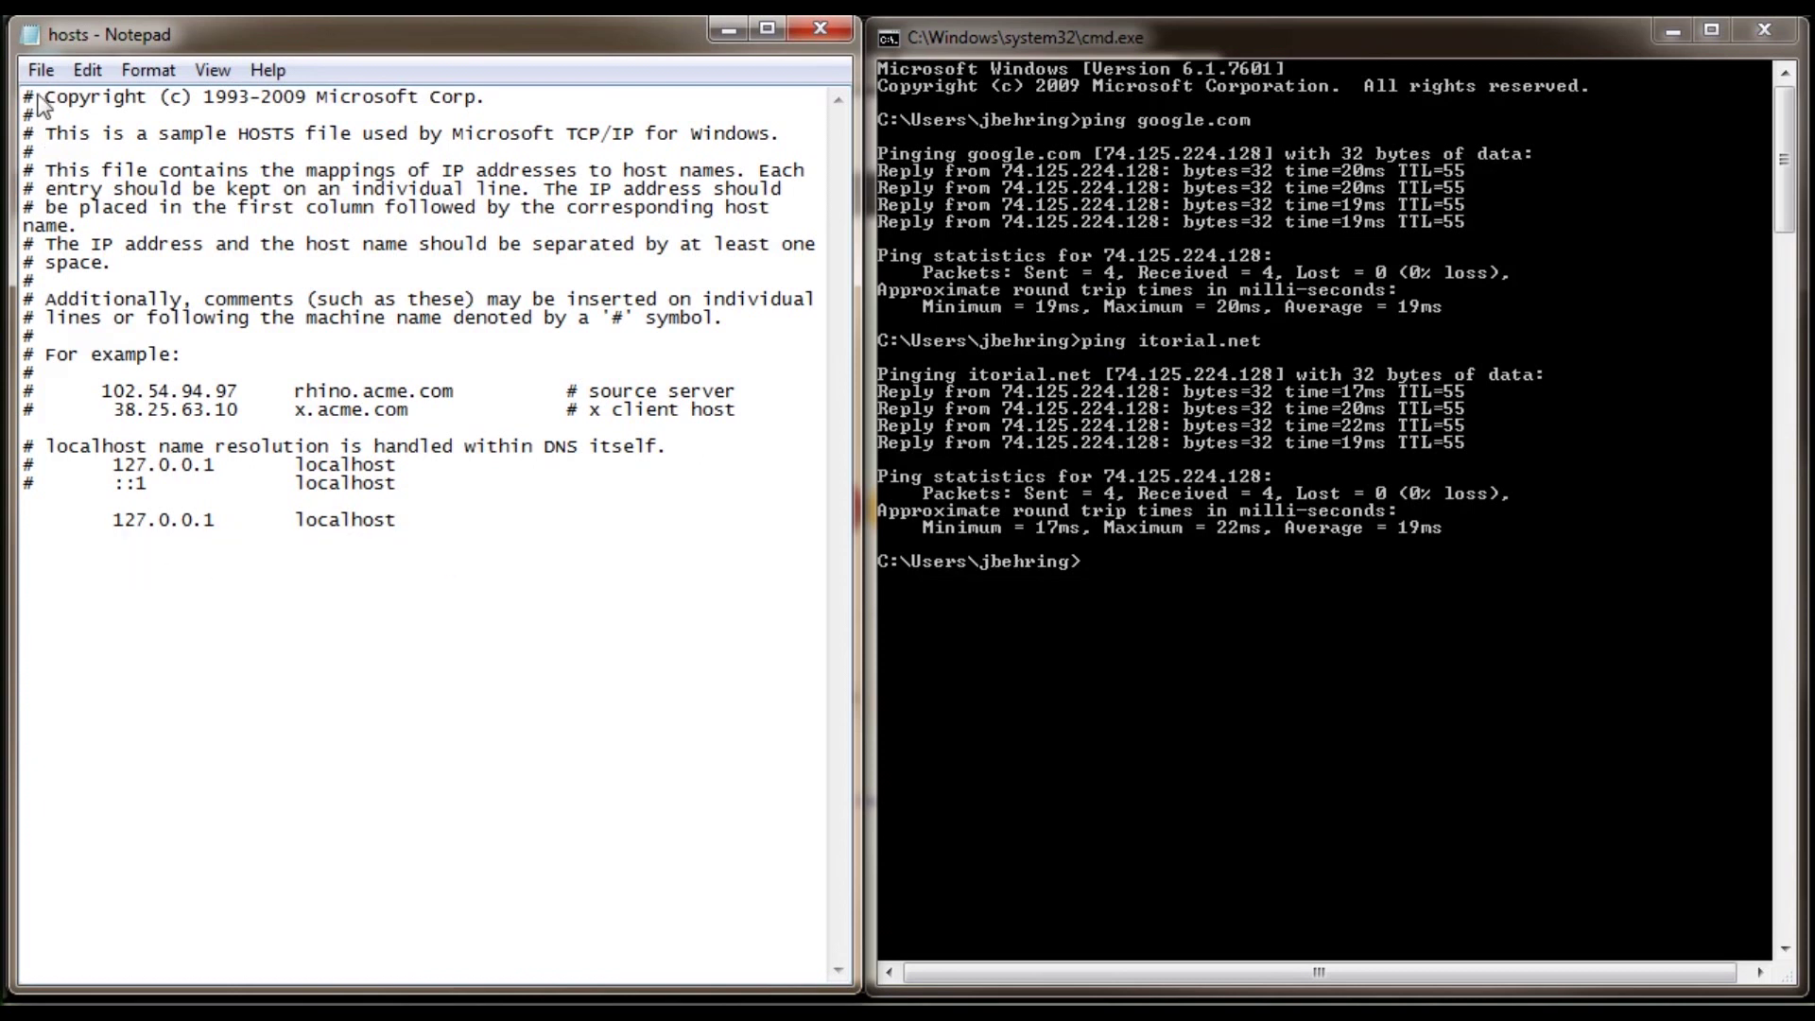
pyautogui.click(39, 69)
pyautogui.click(76, 172)
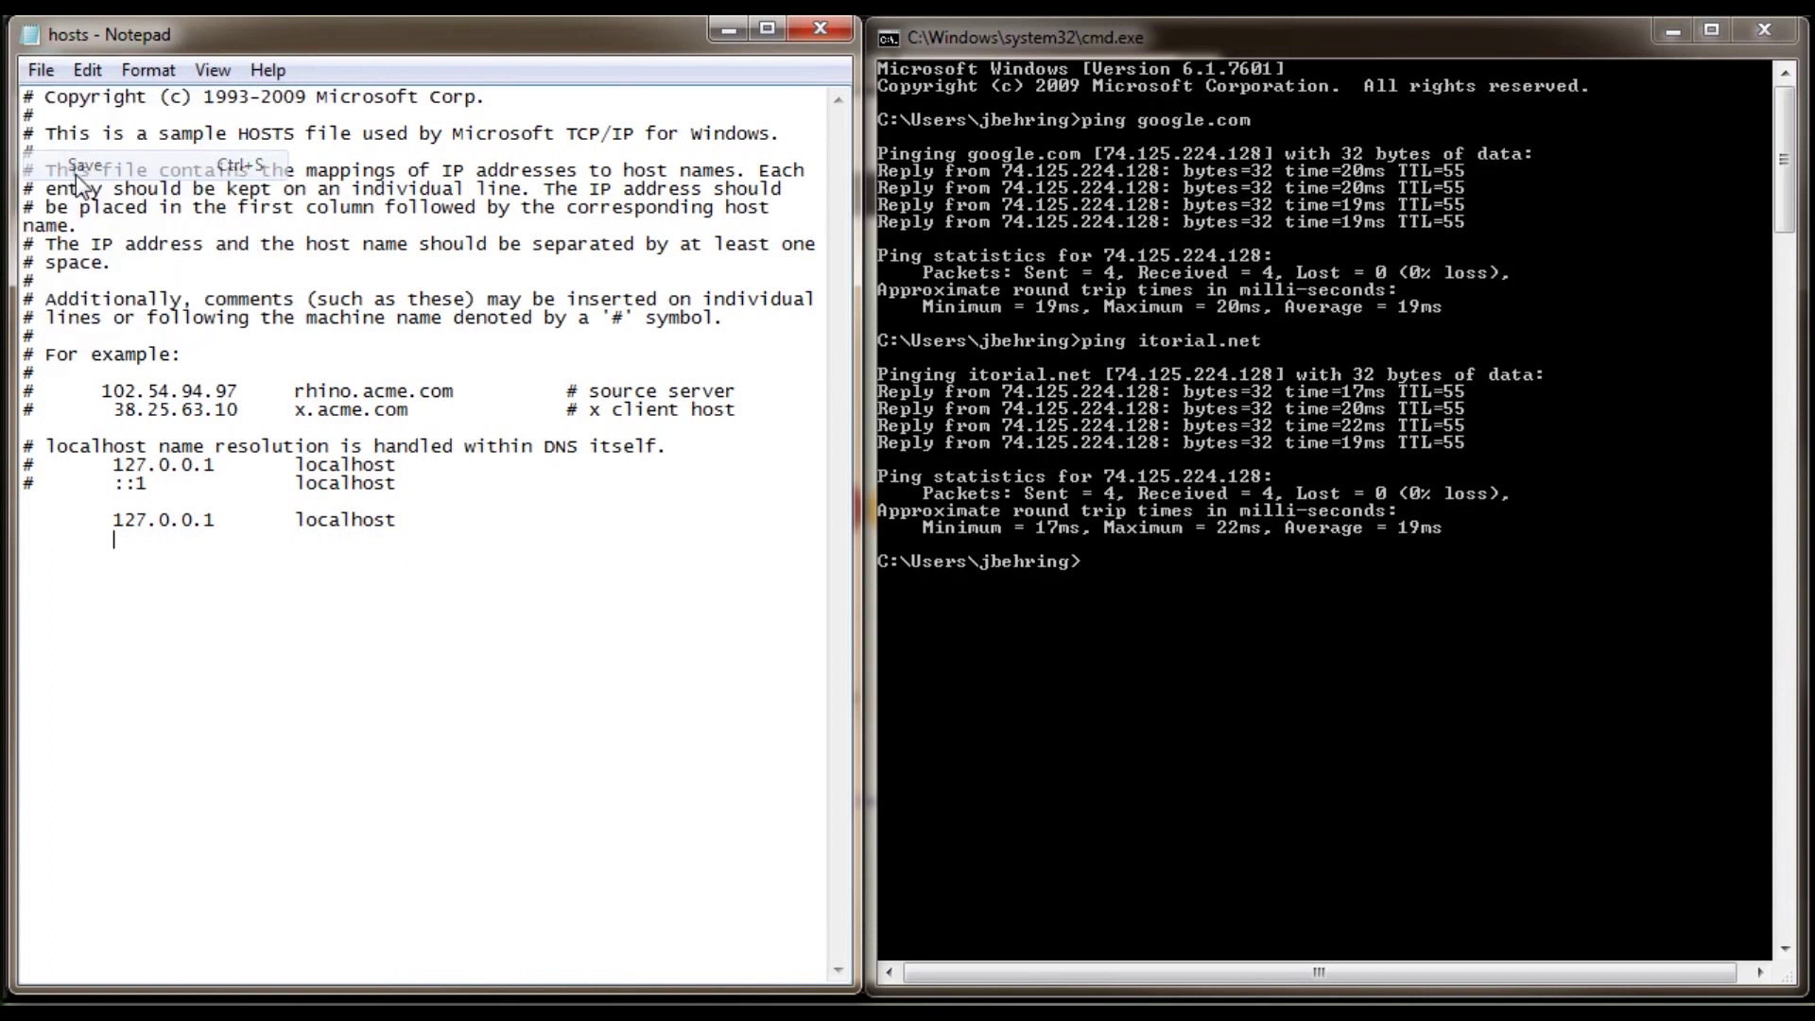
# Ping itorial.net again, now resolving to 66.116.198.111.
pyautogui.click(1194, 564)
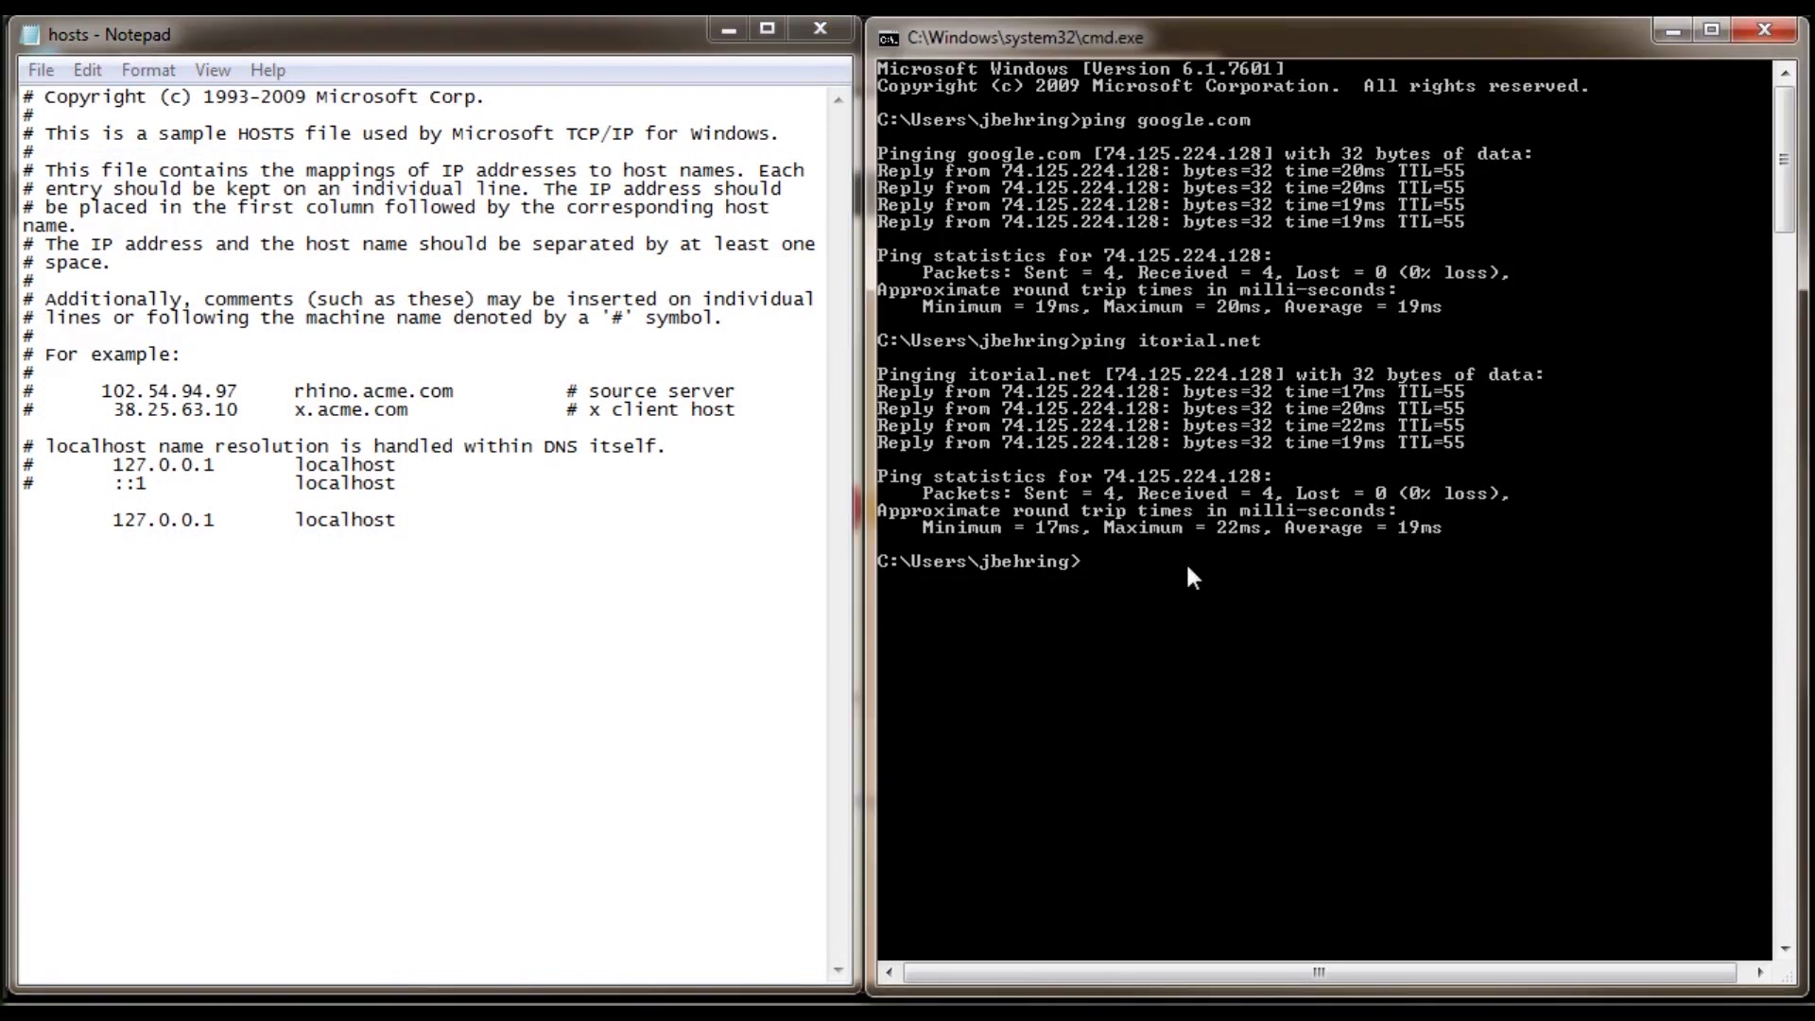
pyautogui.write('ping itorial.net')
pyautogui.press('Return')
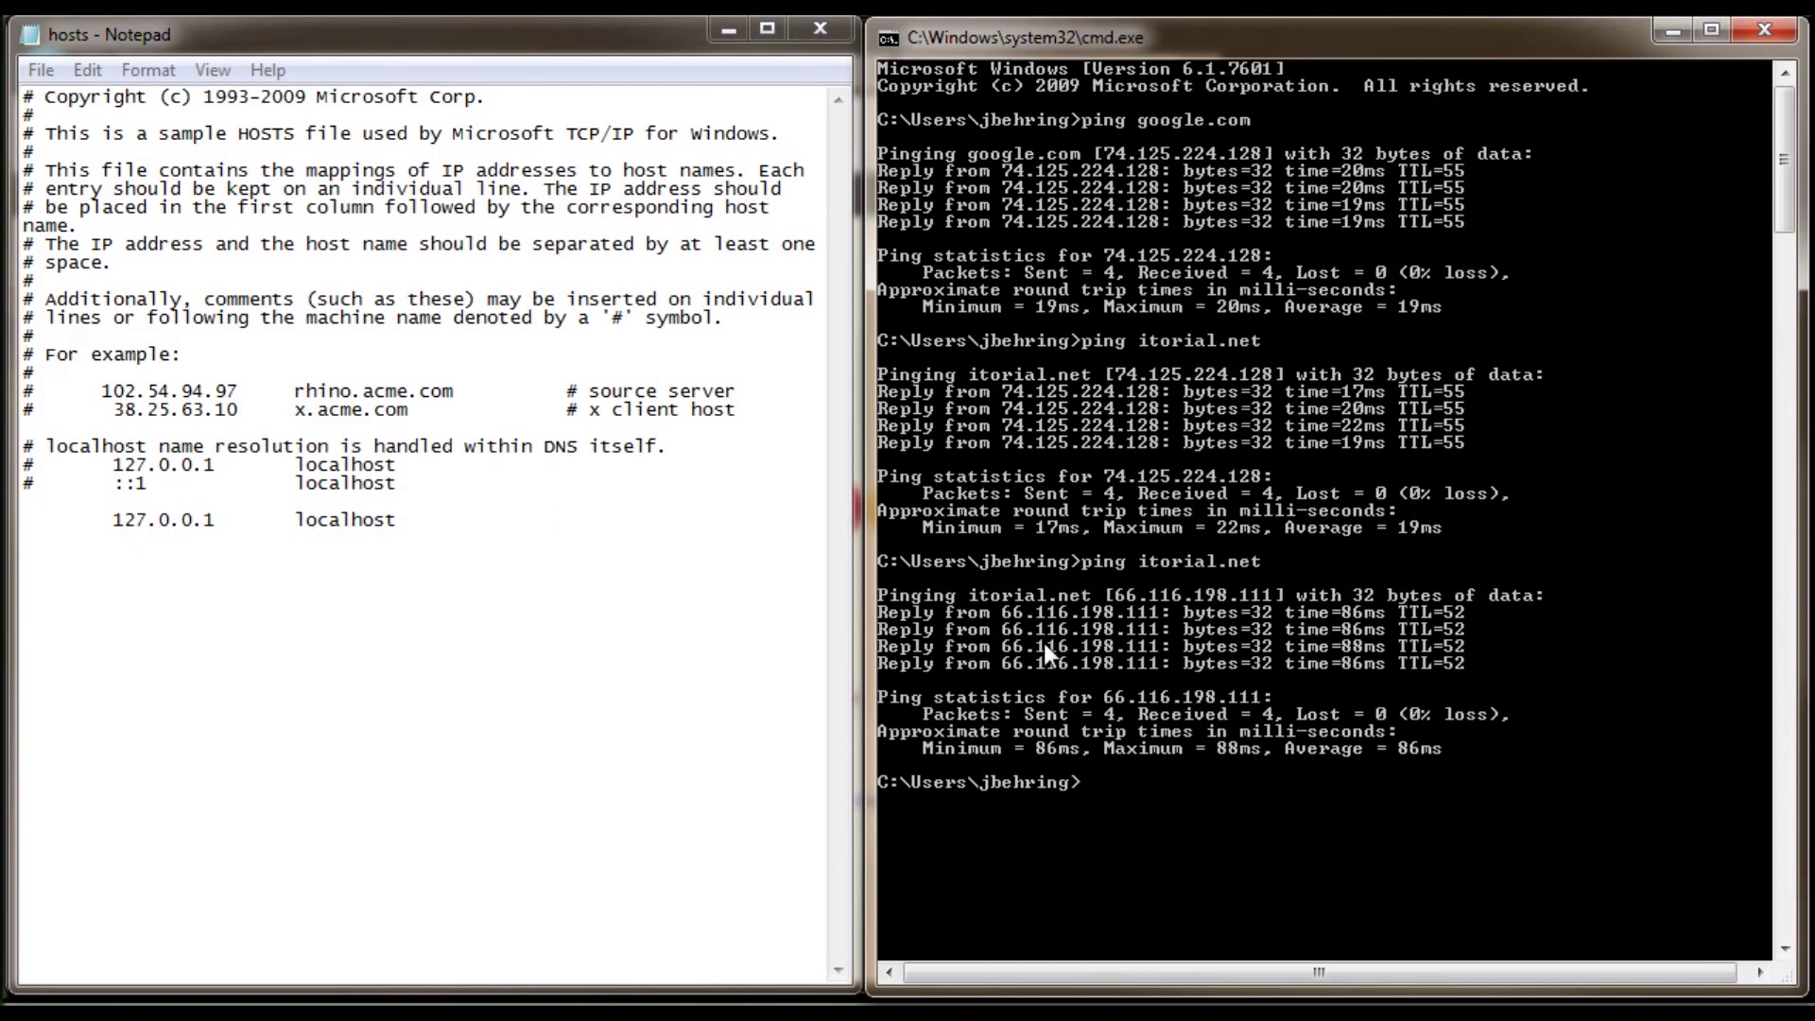
# Add the line '66.116.198.111 google.com' to the hosts file and save it.
pyautogui.click(151, 552)
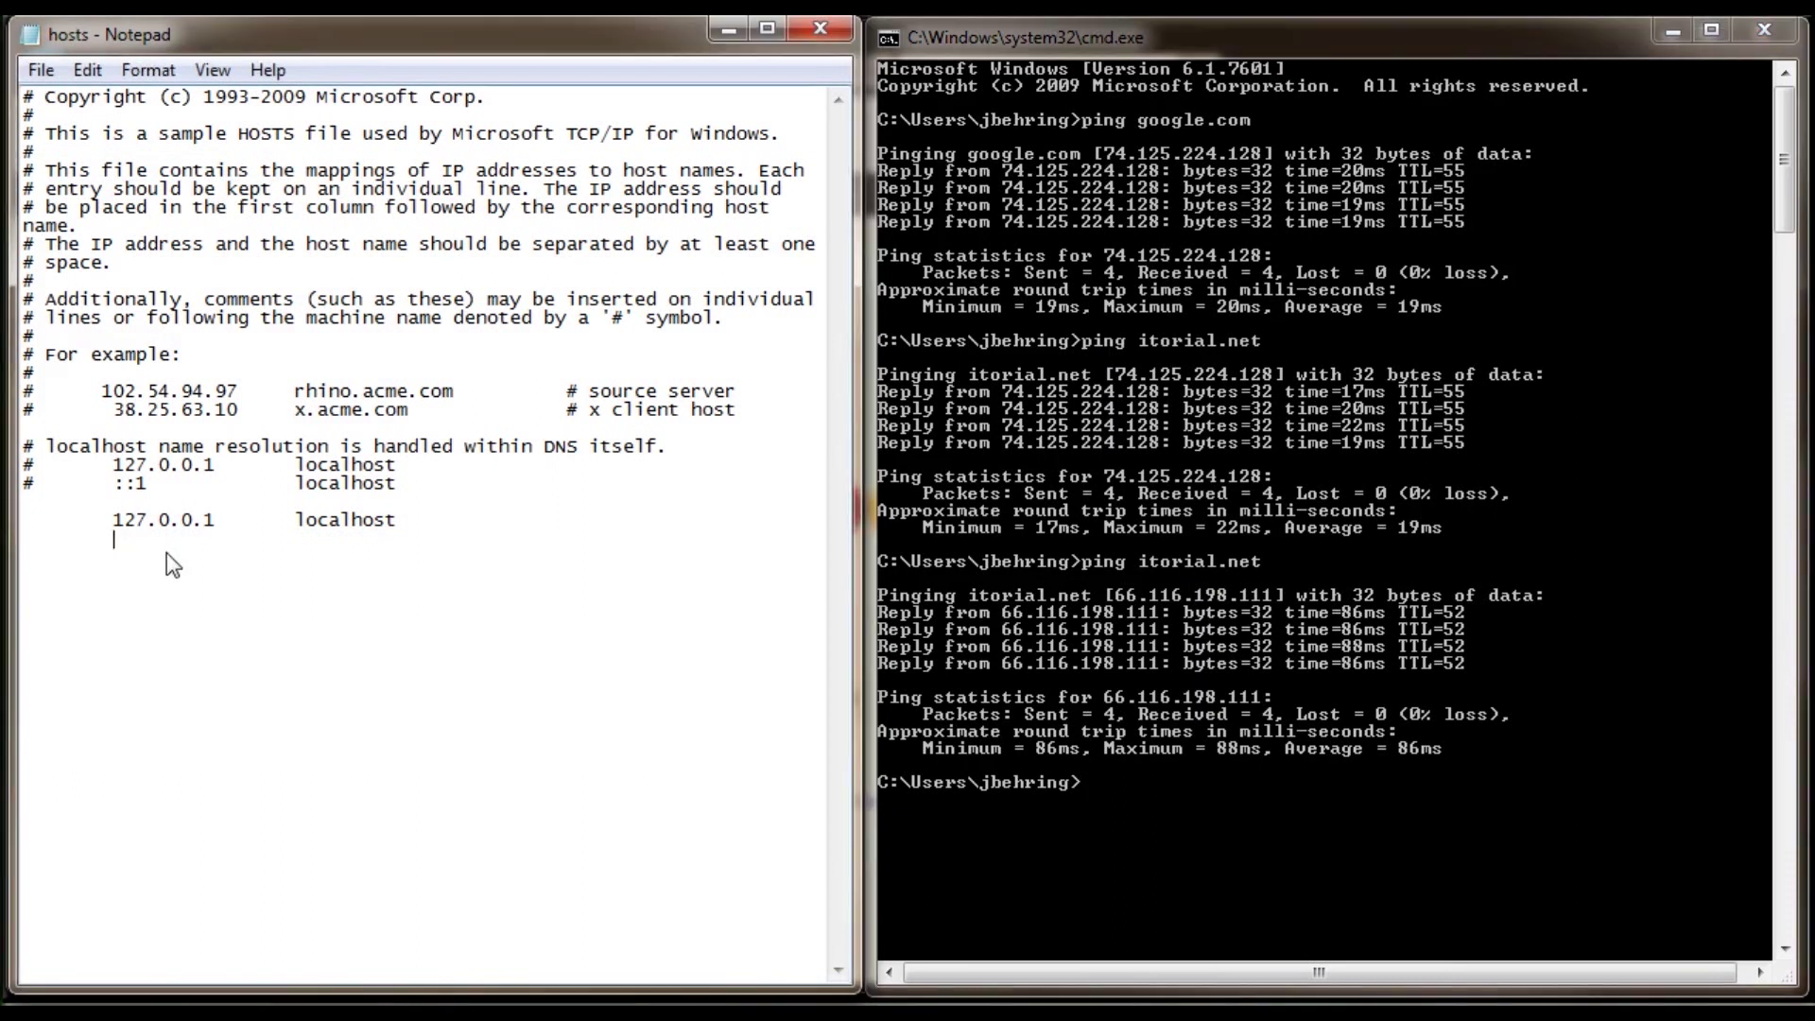
pyautogui.write('66.116.198.111')
pyautogui.write('google.com')
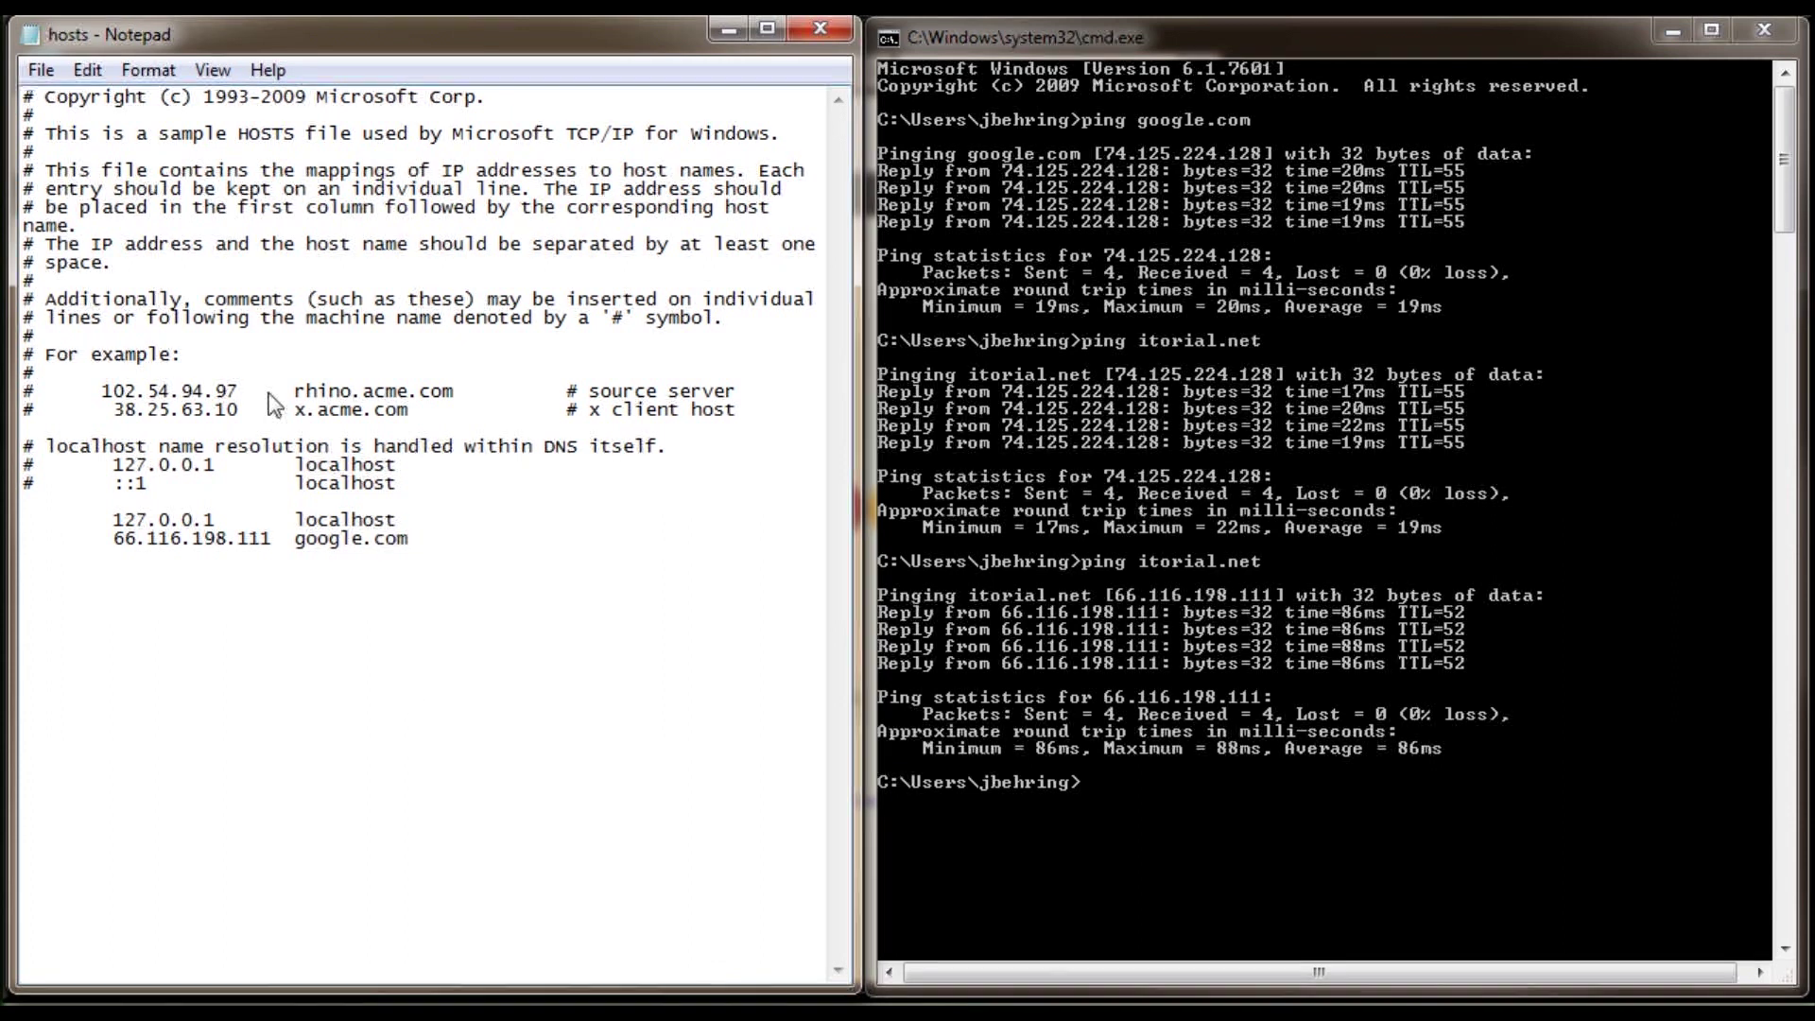
pyautogui.moveTo(271, 537); pyautogui.dragTo(135, 552)
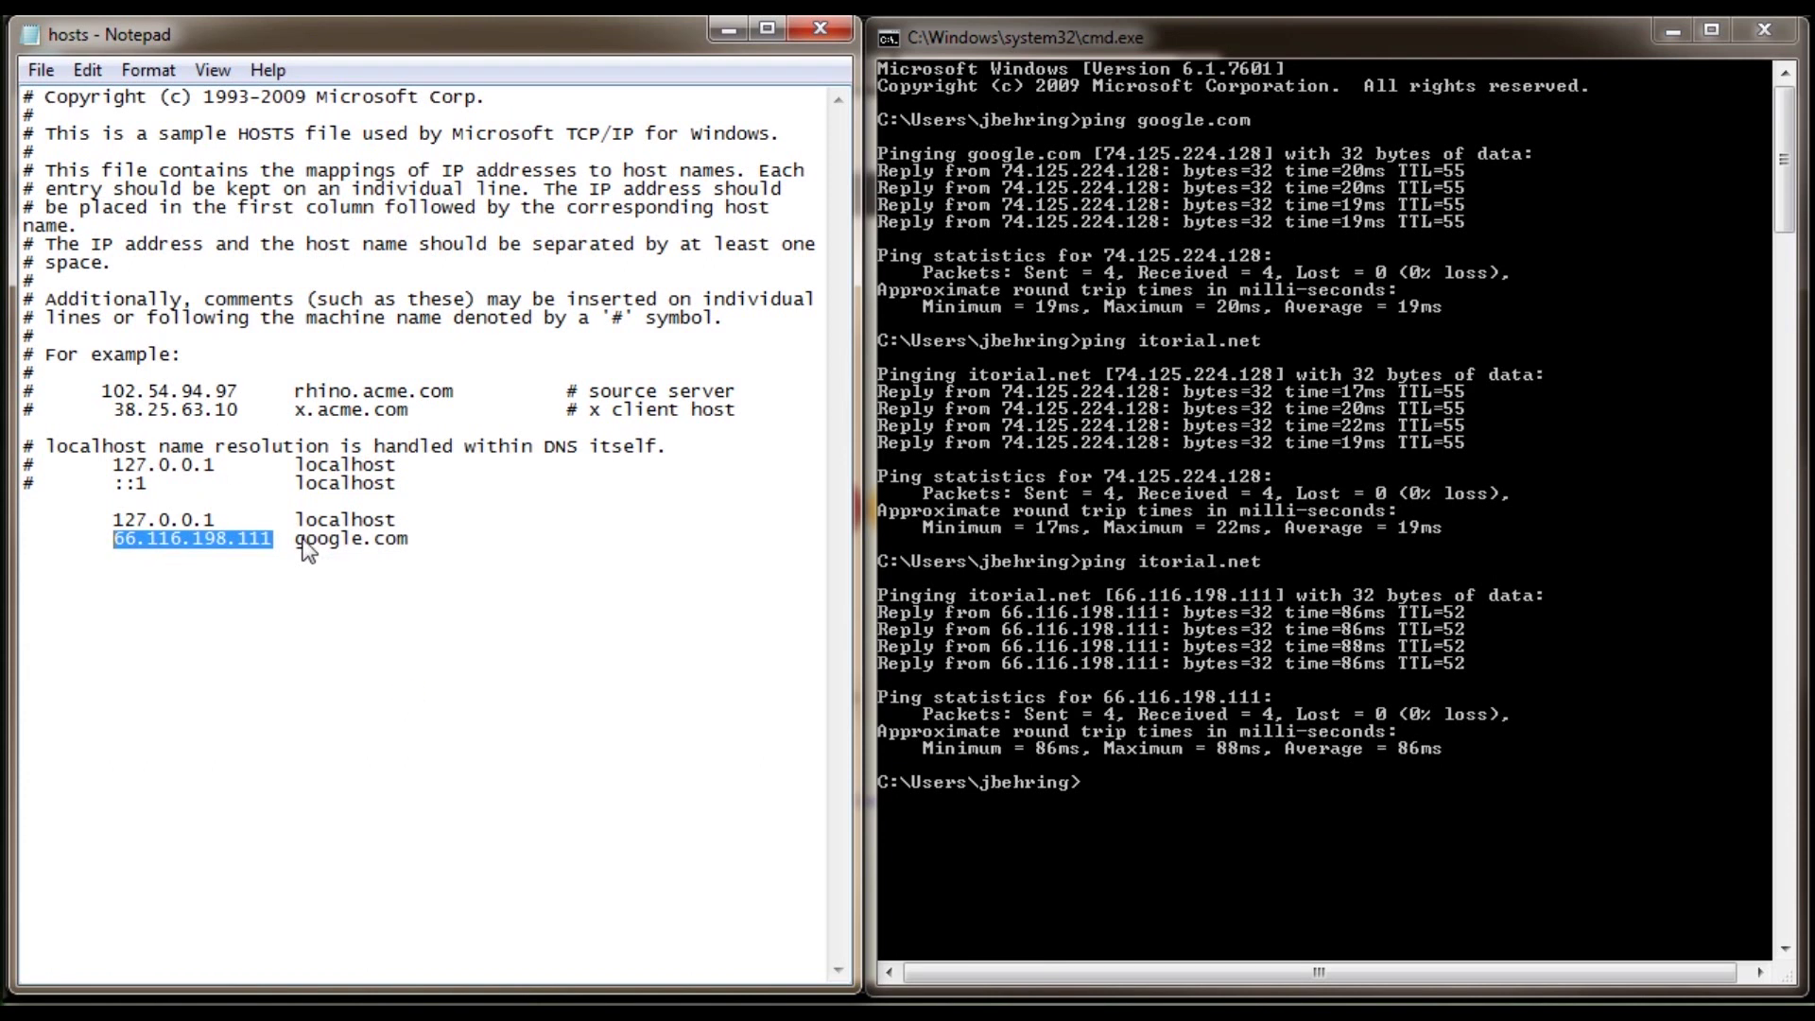
pyautogui.moveTo(297, 539); pyautogui.dragTo(406, 538)
pyautogui.click(411, 537)
pyautogui.click(40, 70)
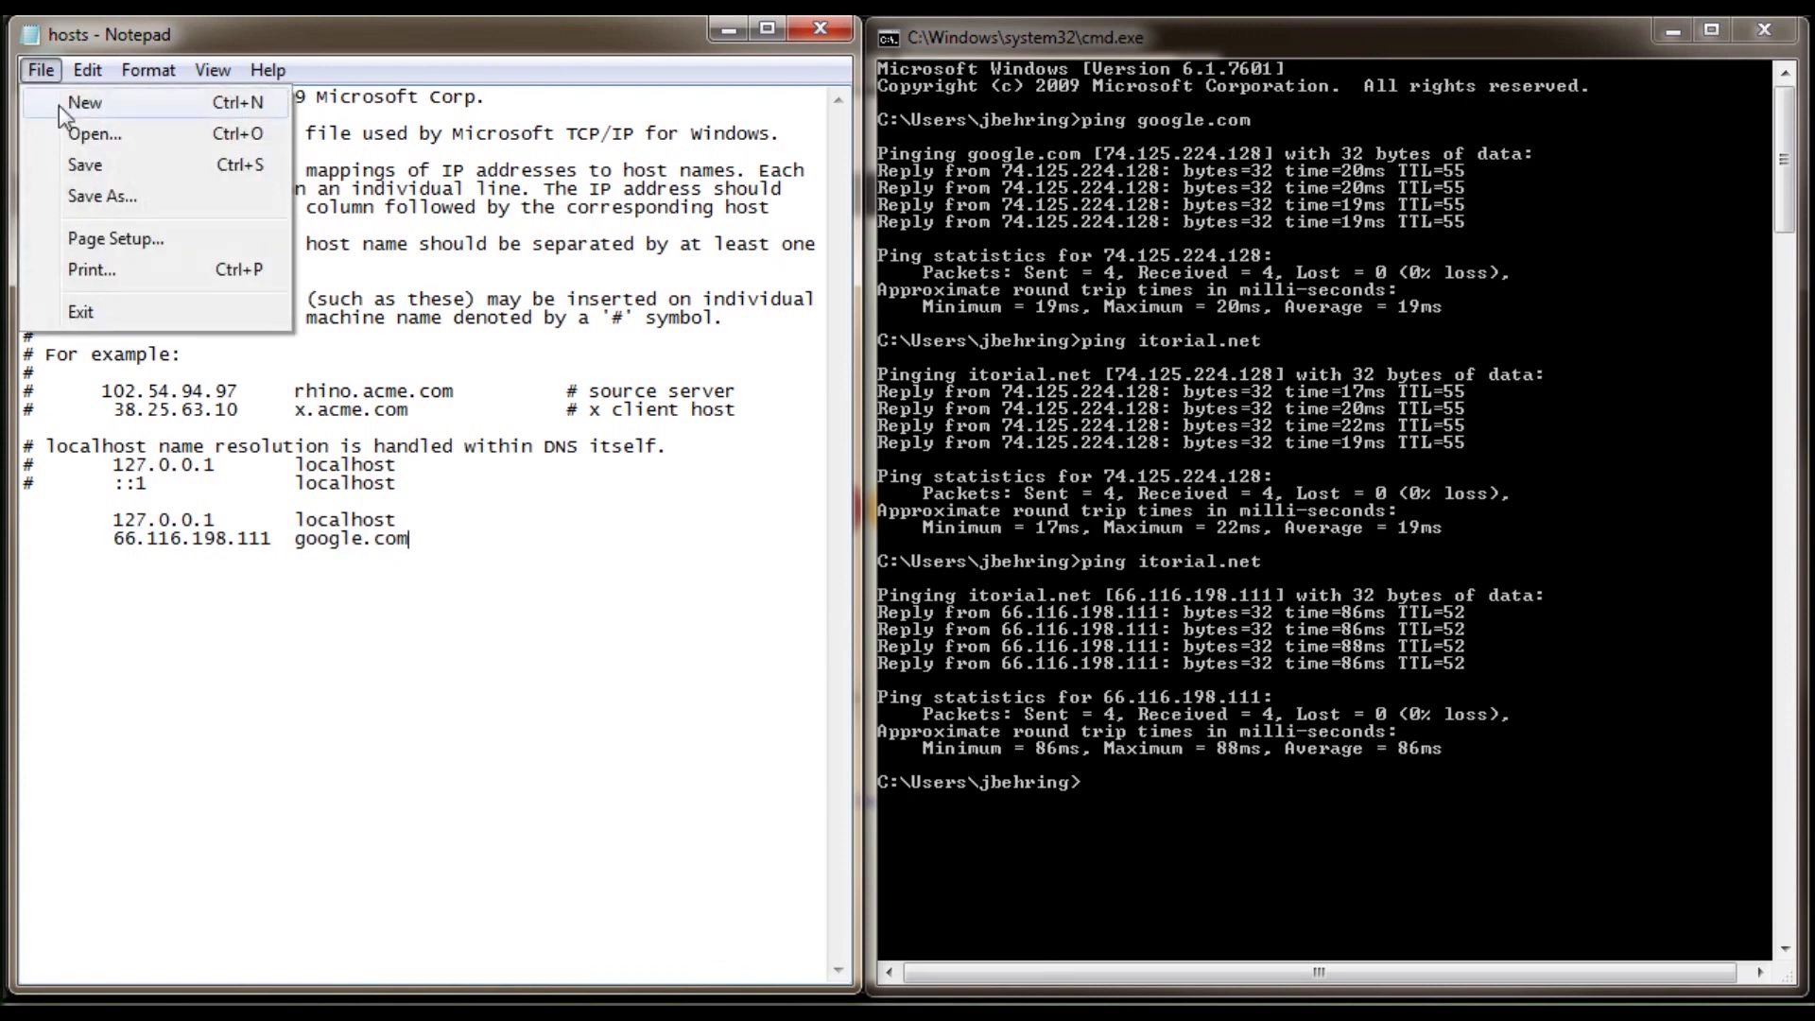
pyautogui.click(85, 167)
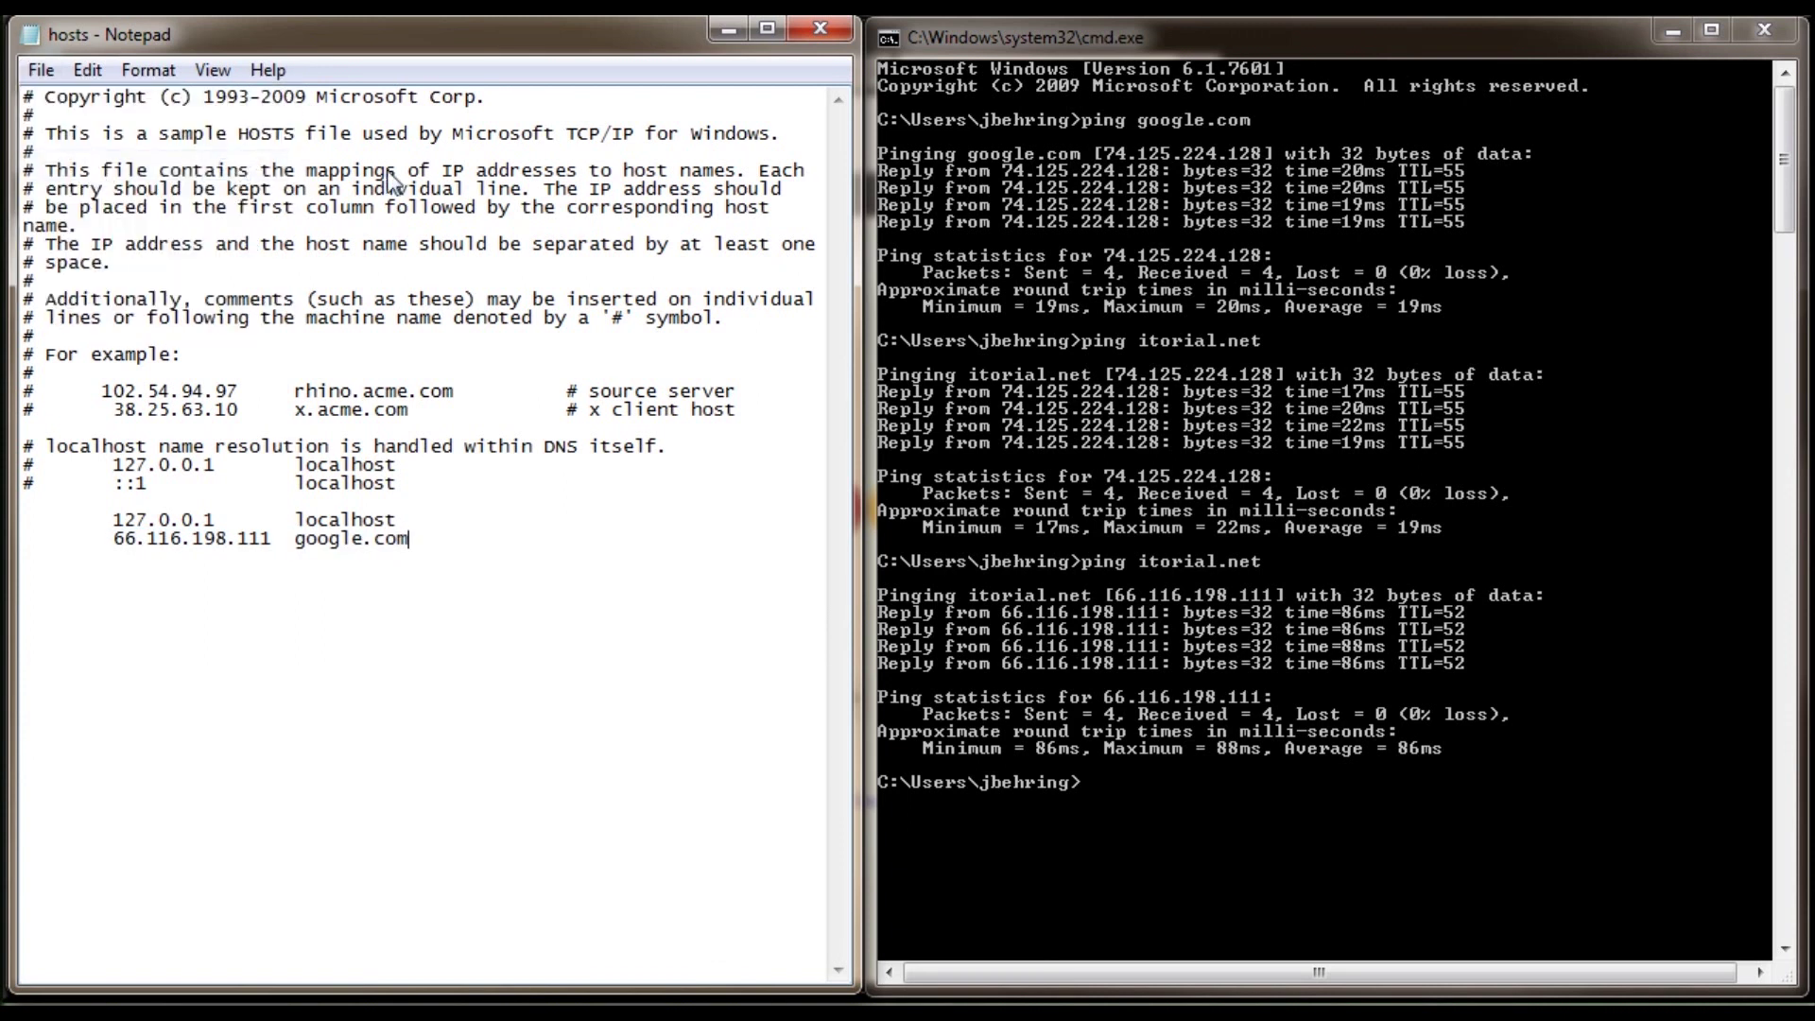
# Ping google.com in the command window to confirm it resolves to 66.116.198.111.
pyautogui.click(1038, 28)
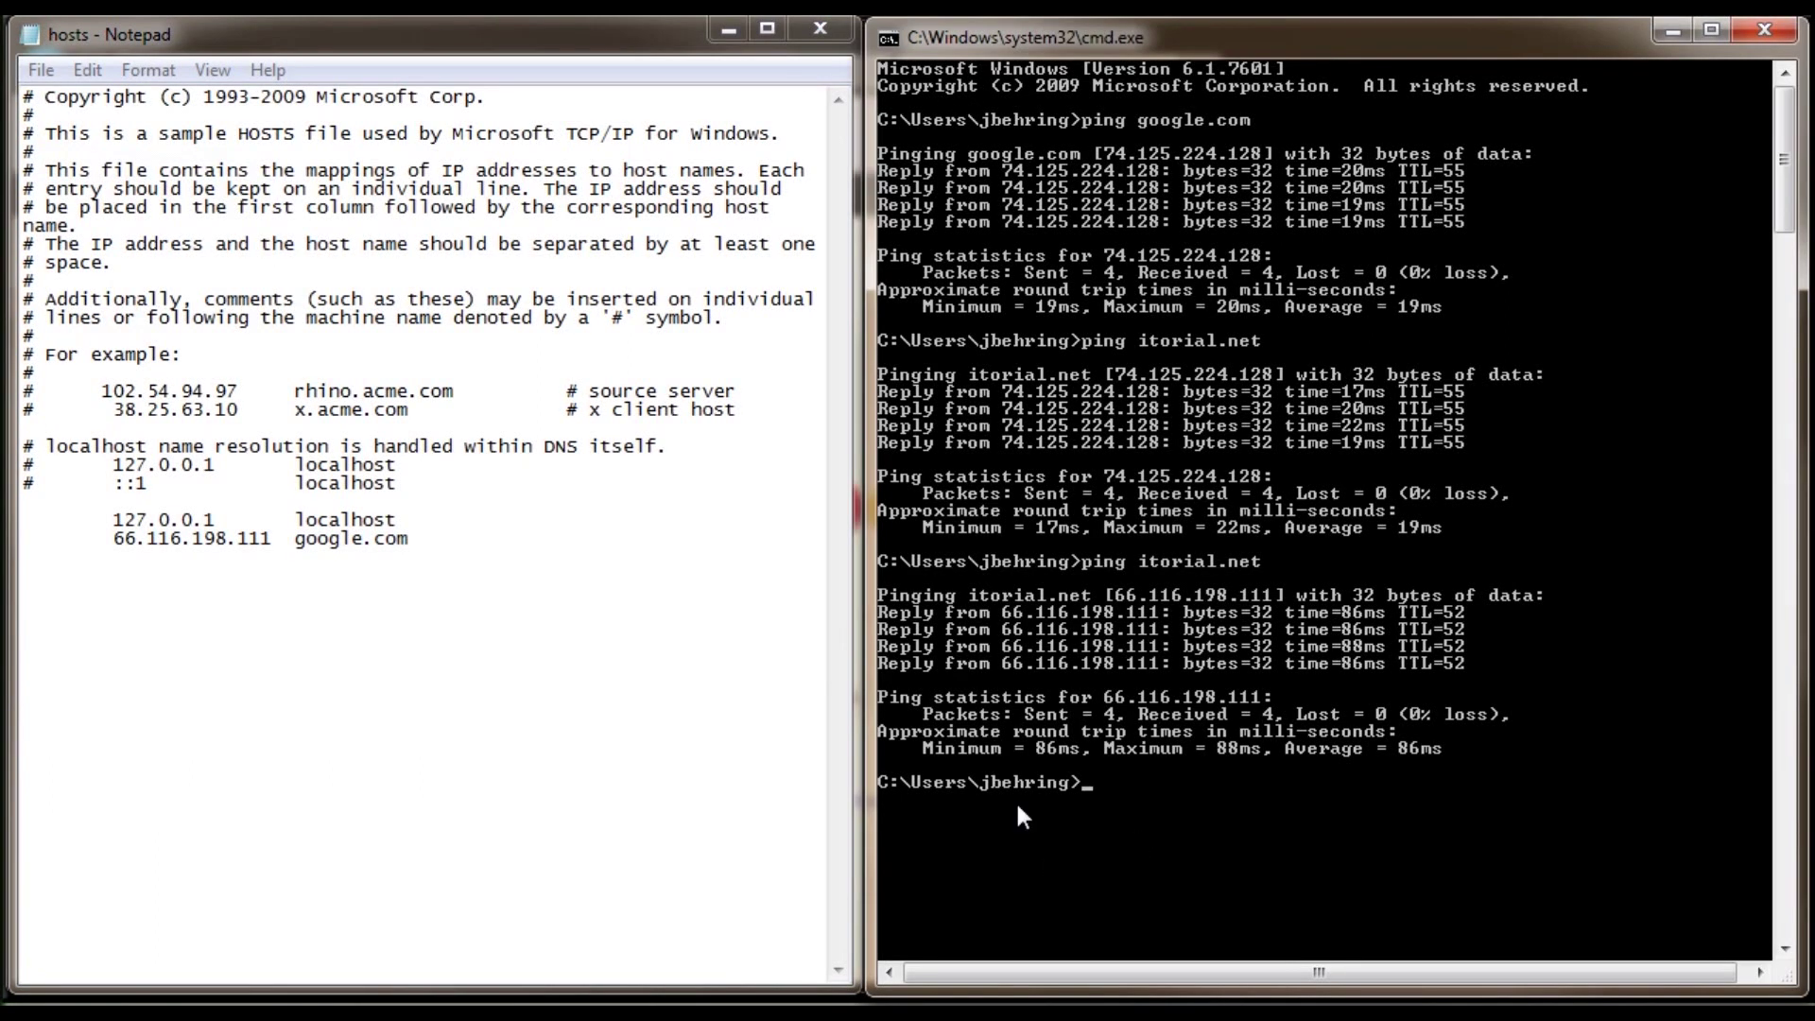
pyautogui.write('ping google.com')
pyautogui.press('Return')
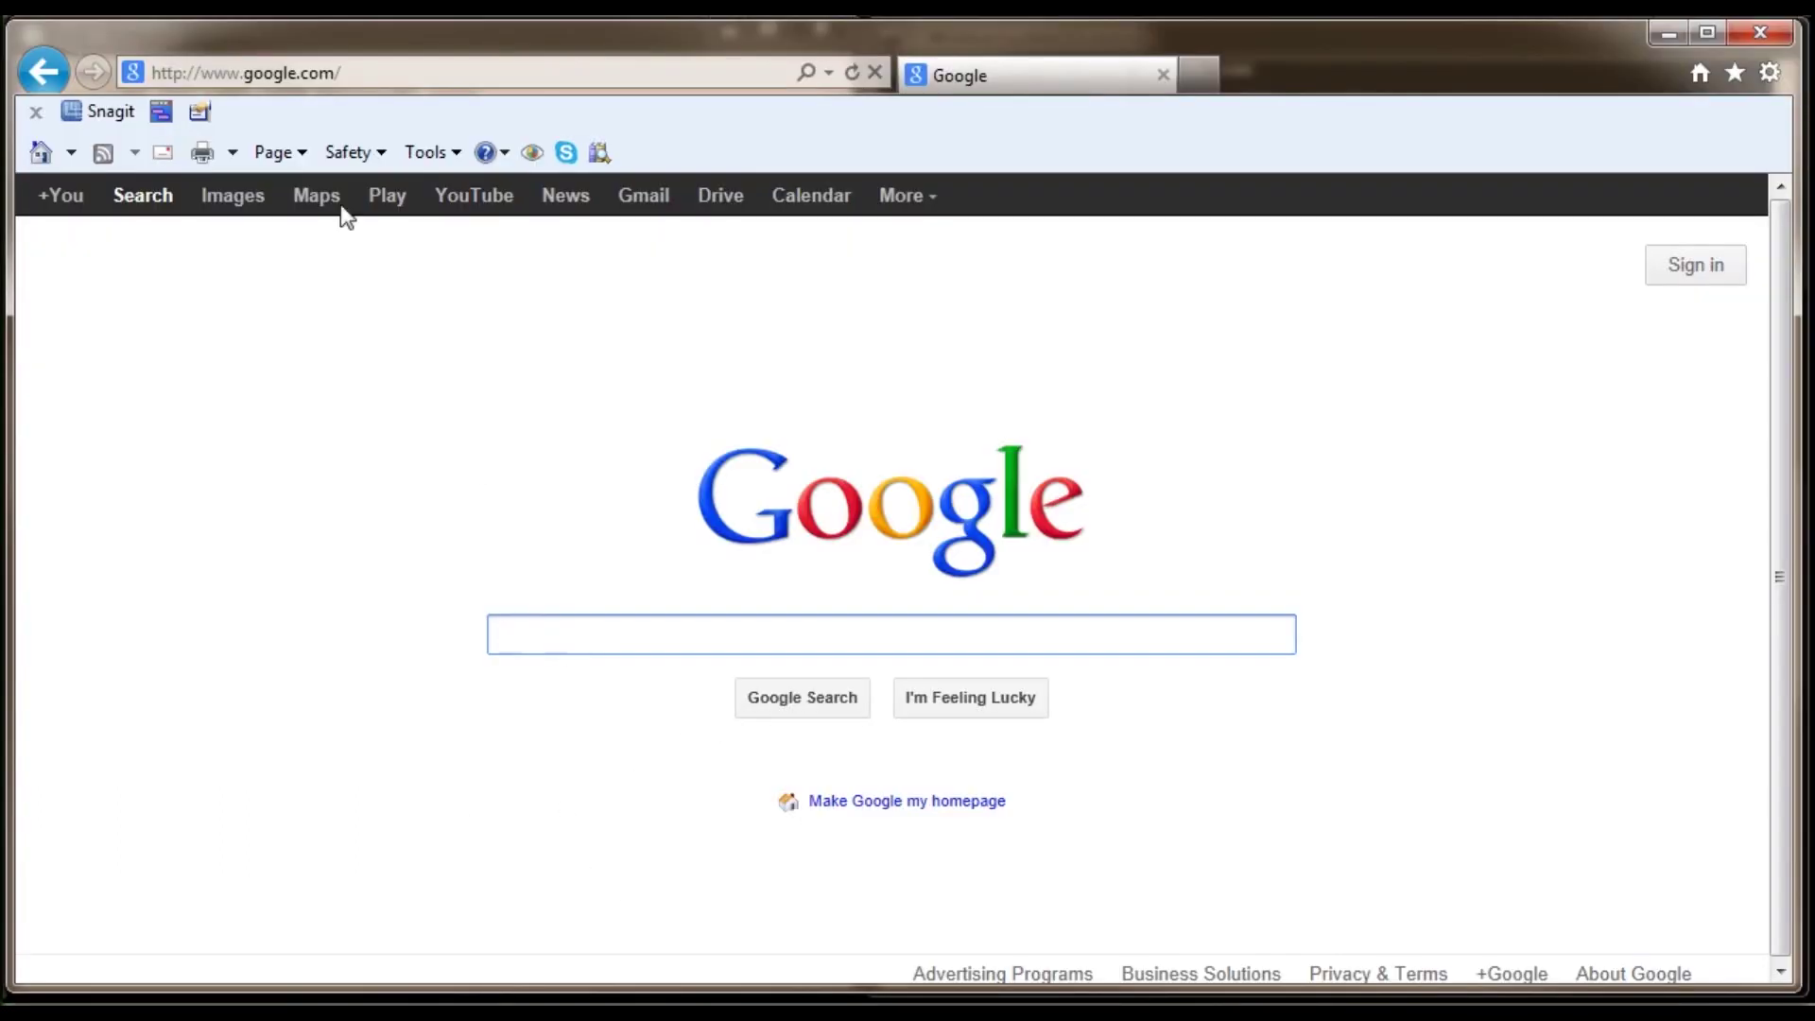
# Enter google.com in Internet Explorer's address bar and reload the page.
pyautogui.click(383, 75)
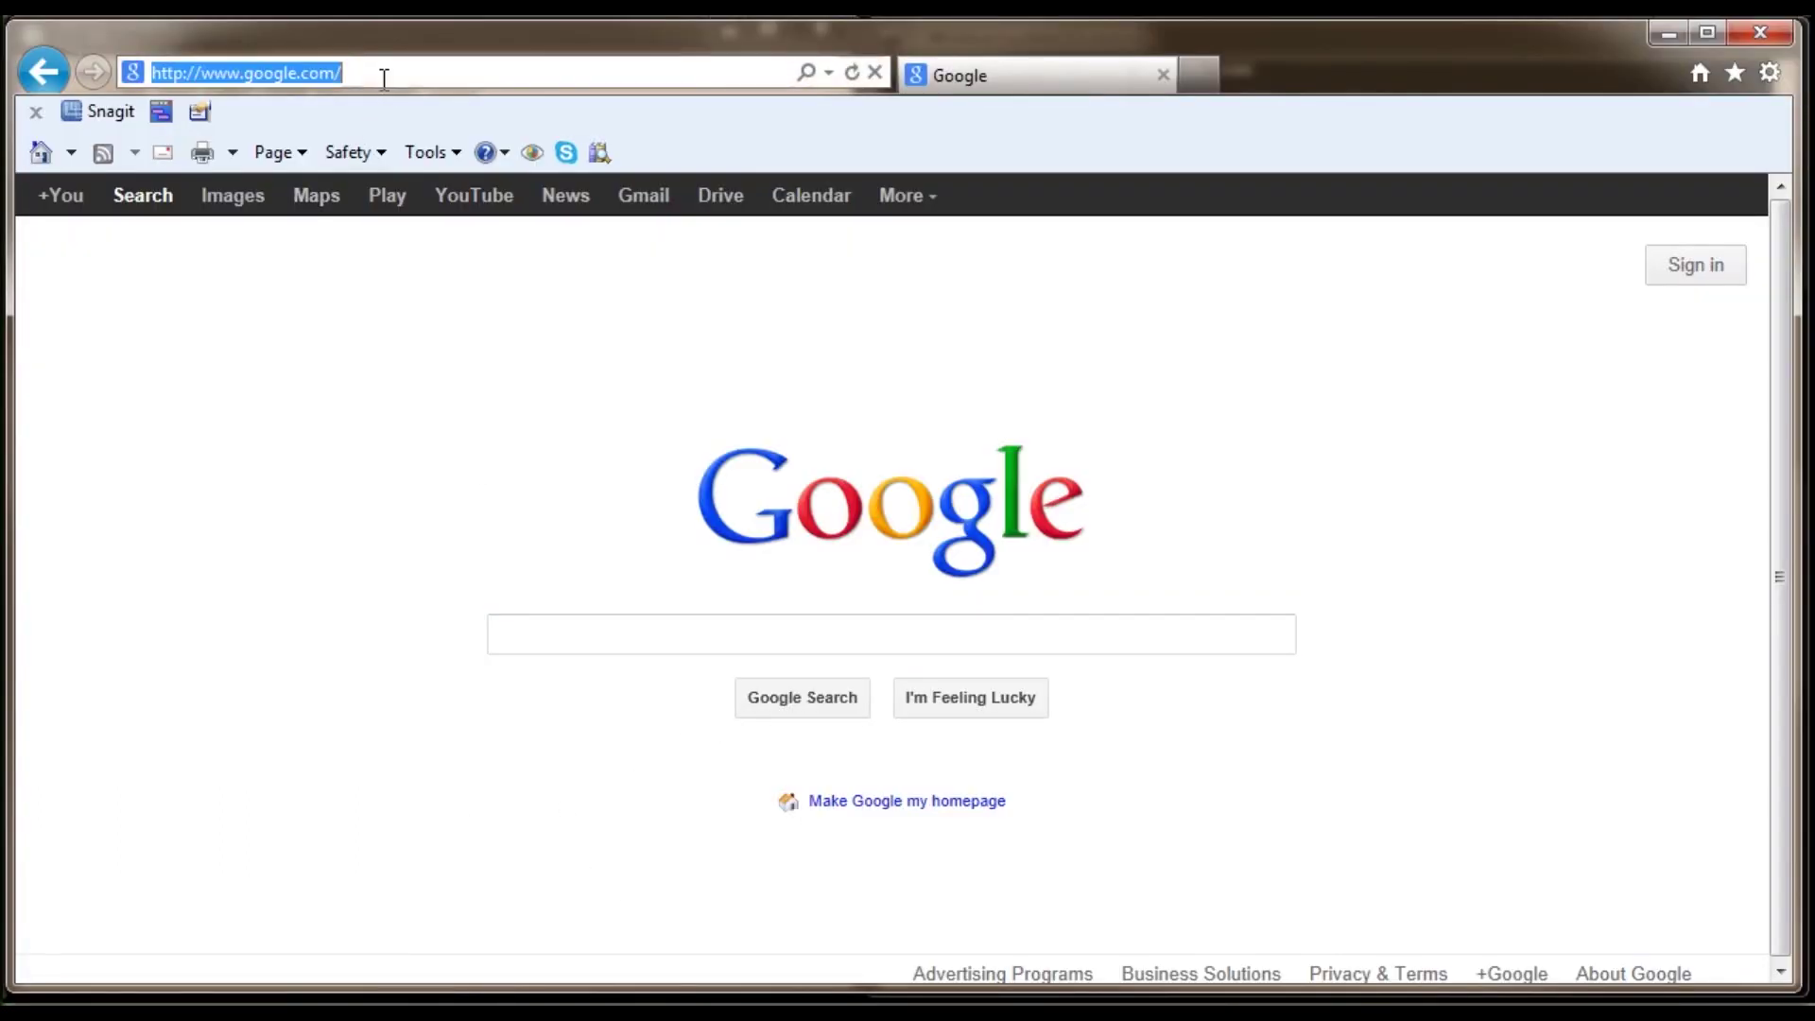
pyautogui.write('google.com')
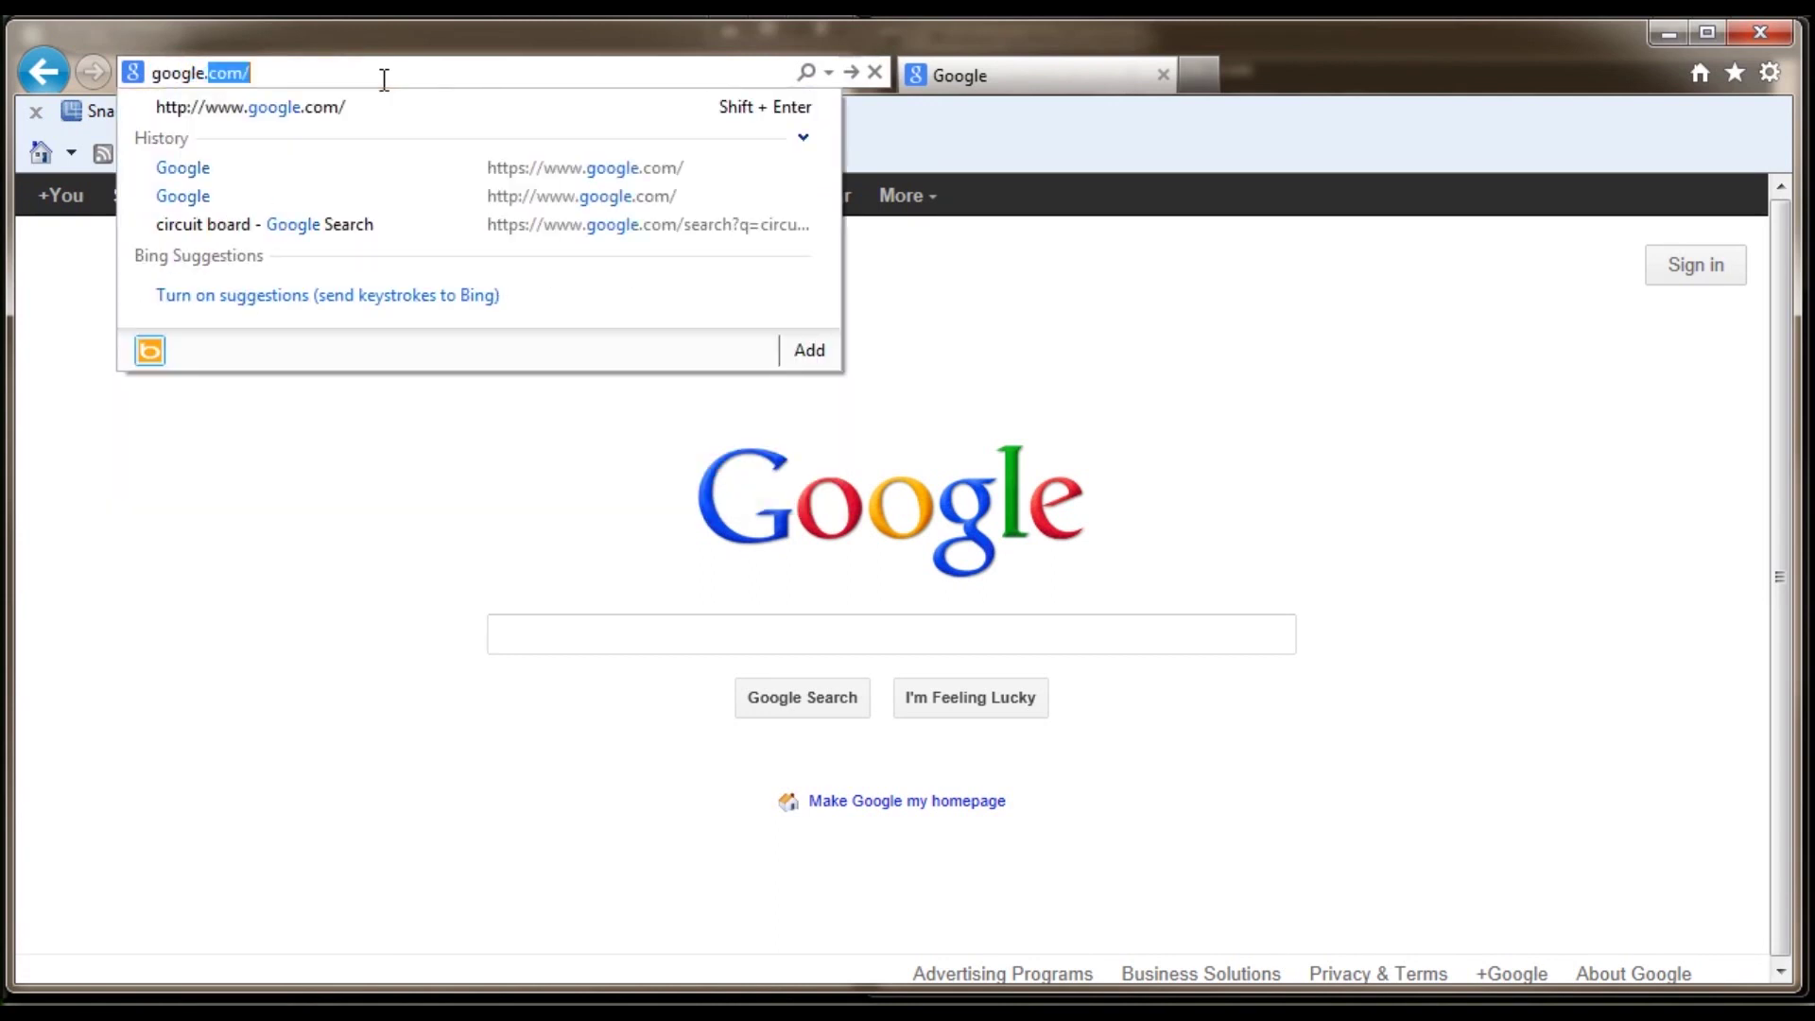
pyautogui.press('Return')
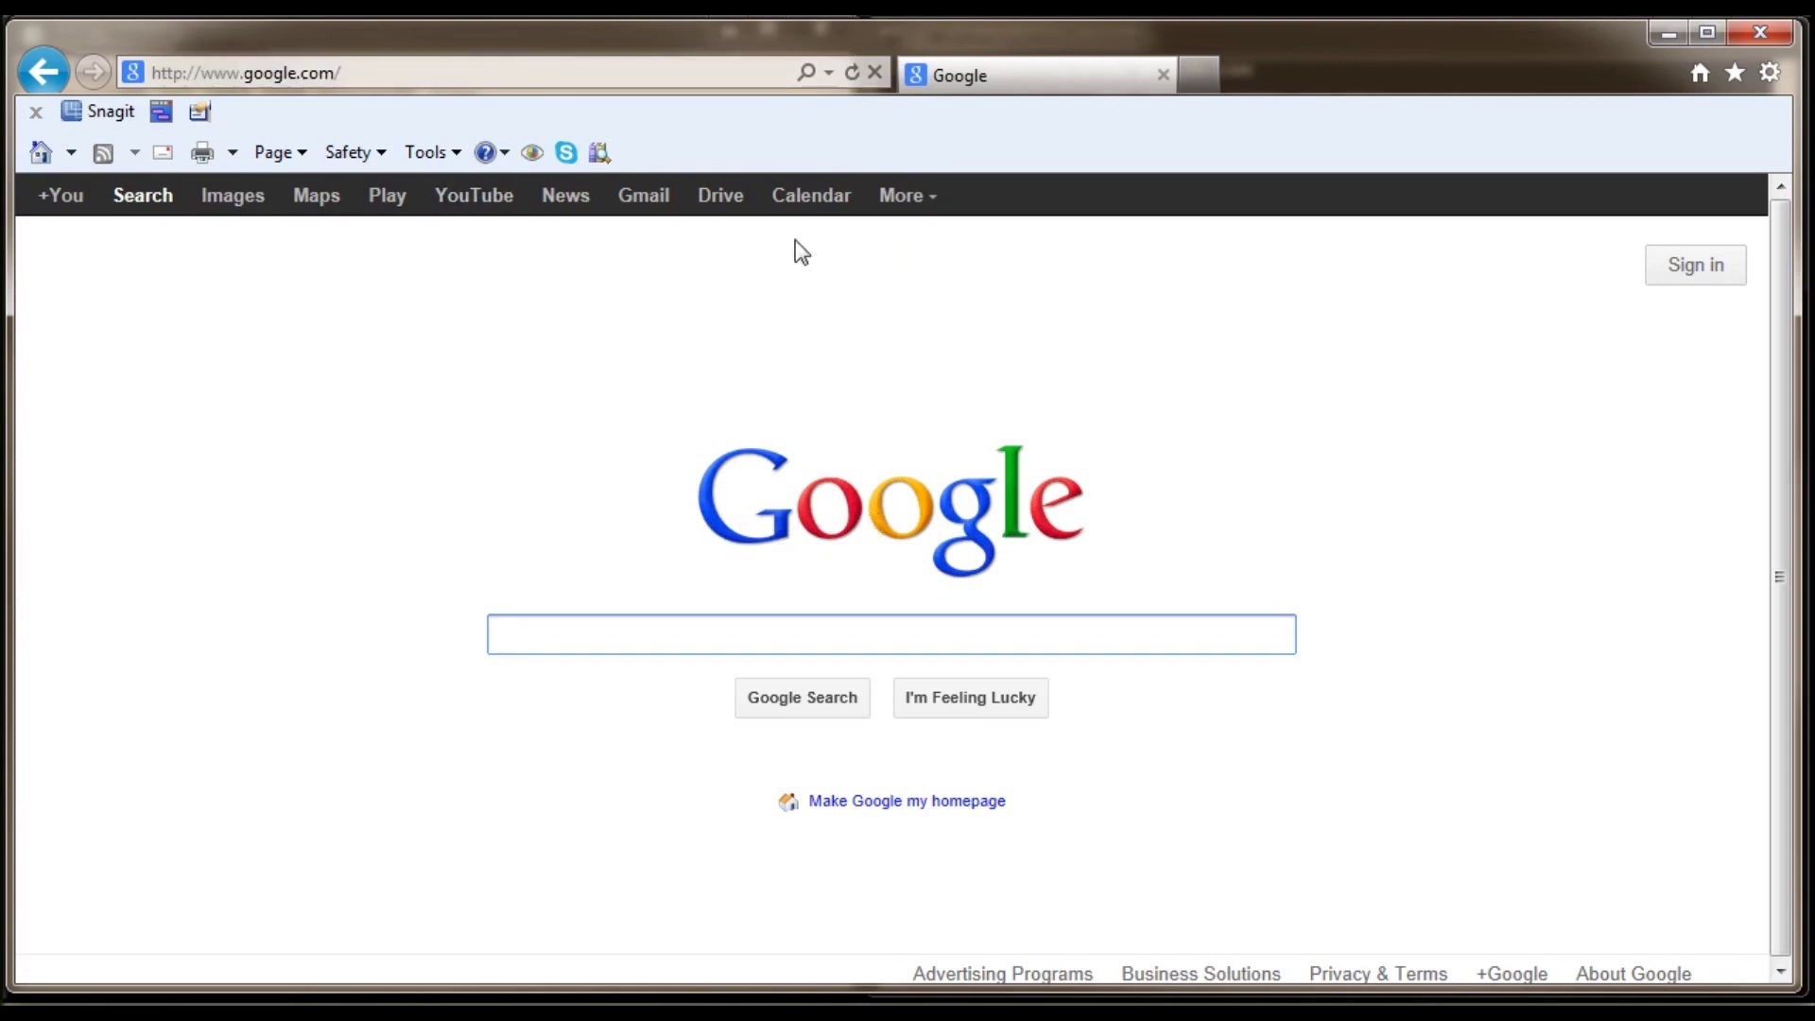
pyautogui.click(853, 74)
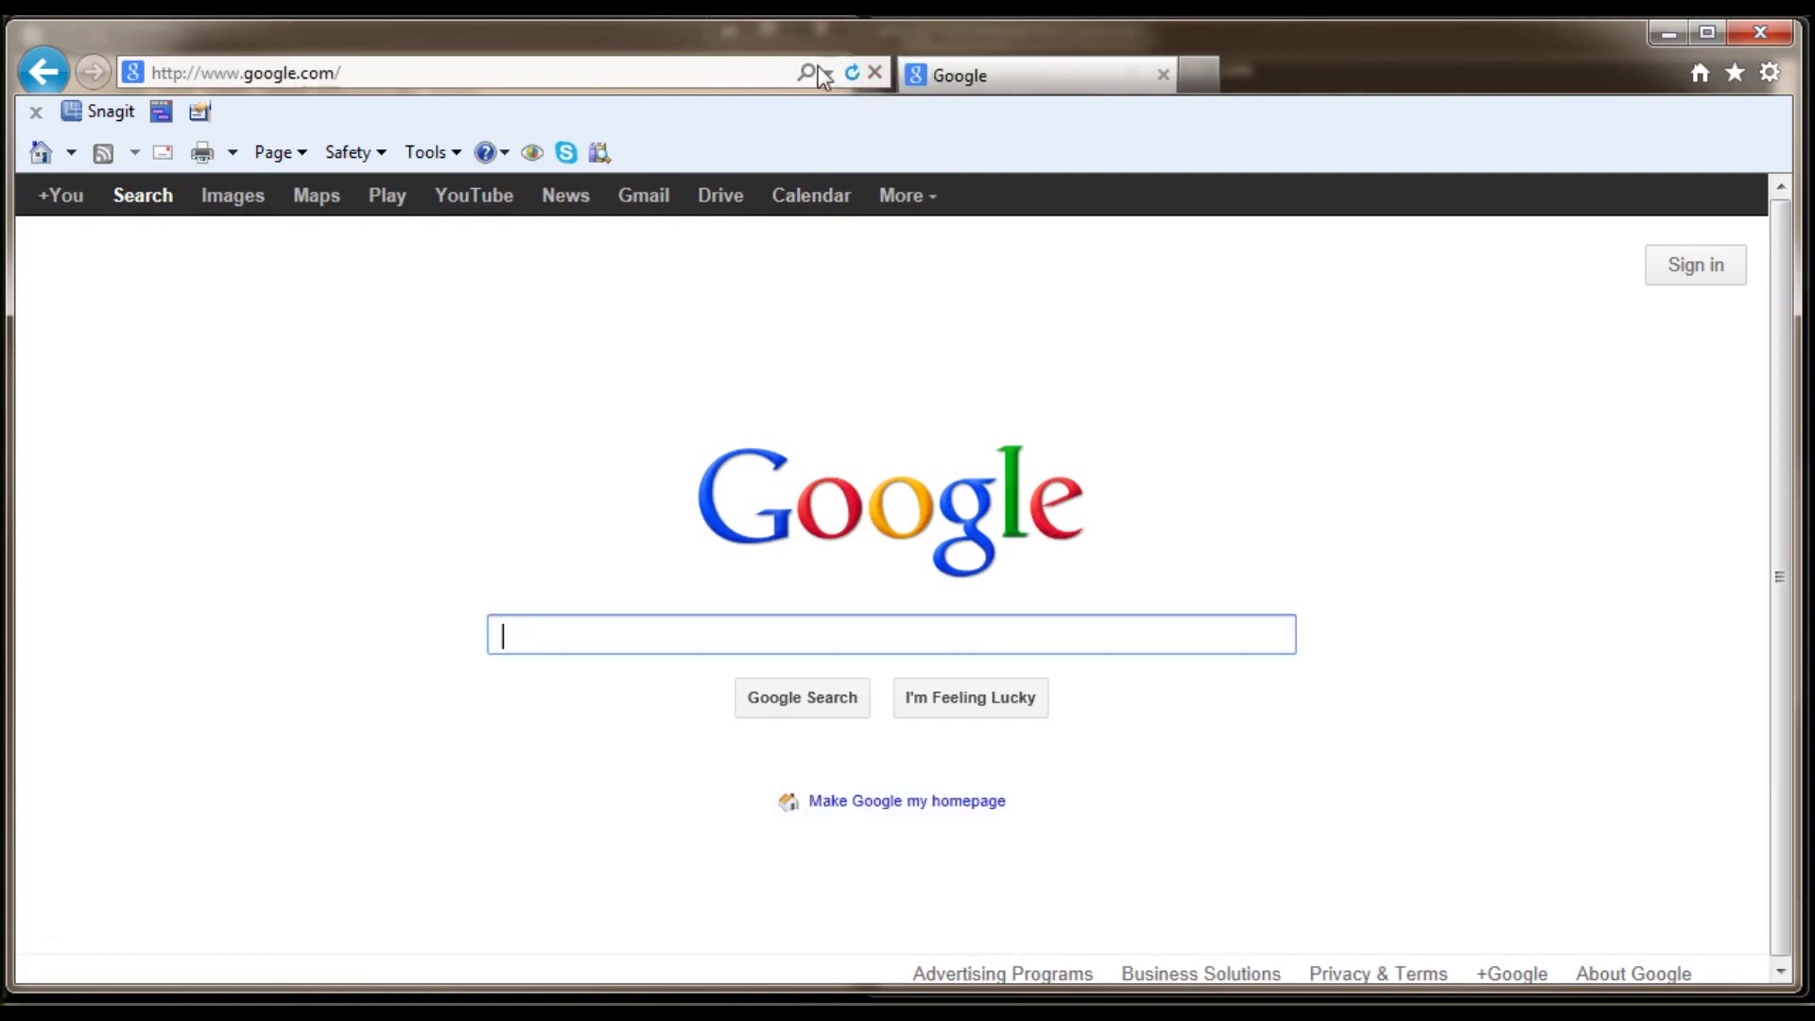
pyautogui.click(236, 76)
pyautogui.click(237, 75)
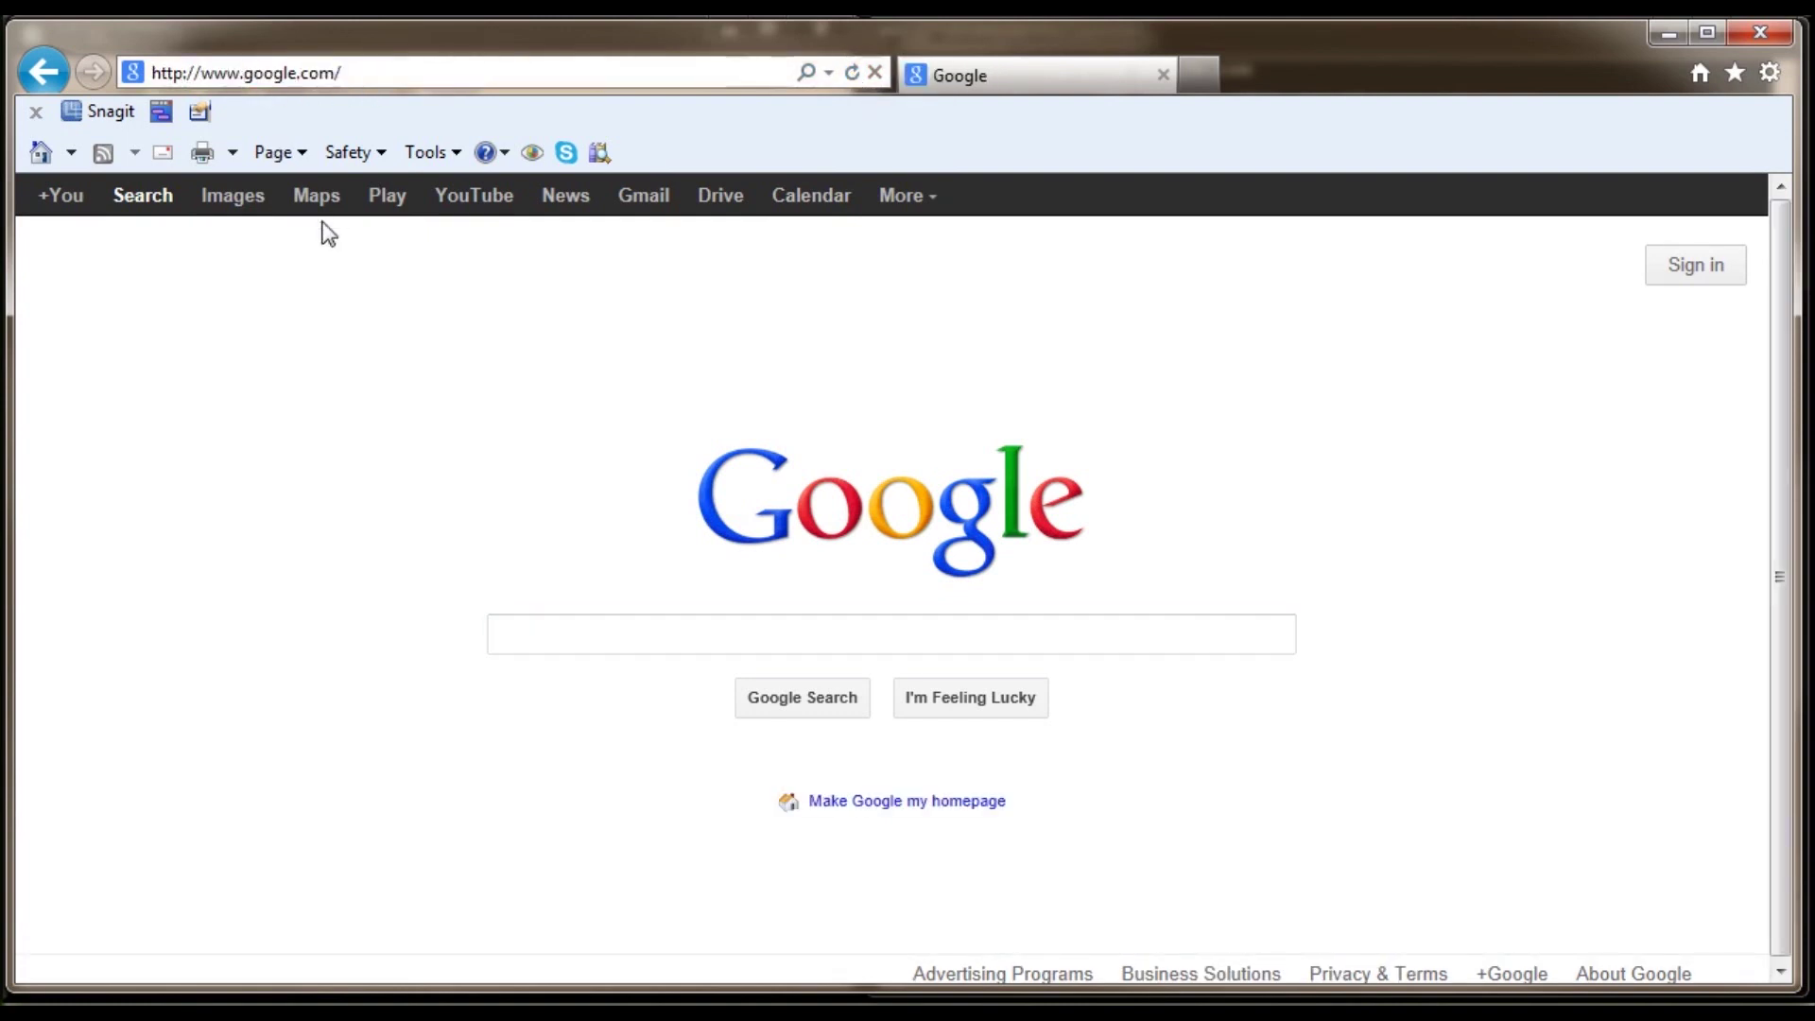
pyautogui.press('BackSpace')
pyautogui.press('BackSpace')
pyautogui.press('BackSpace')
pyautogui.press('BackSpace')
pyautogui.press('Return')
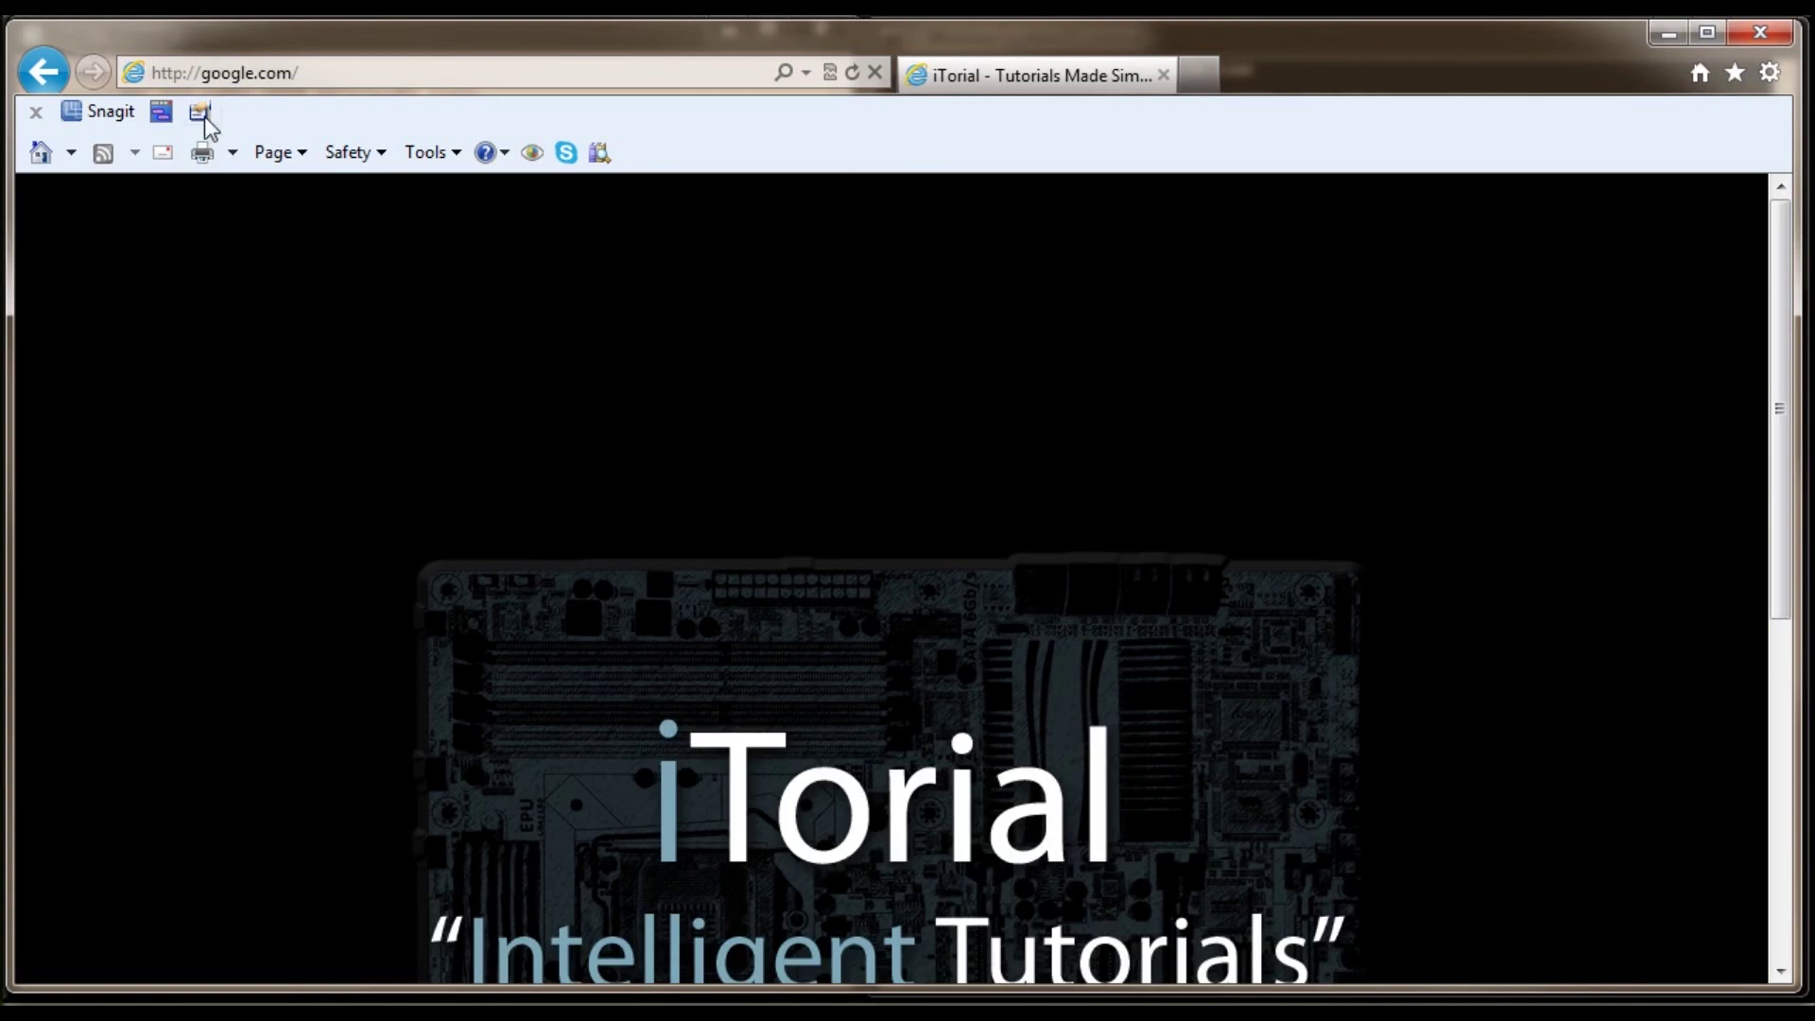
pyautogui.scroll(-3, 550, 536)
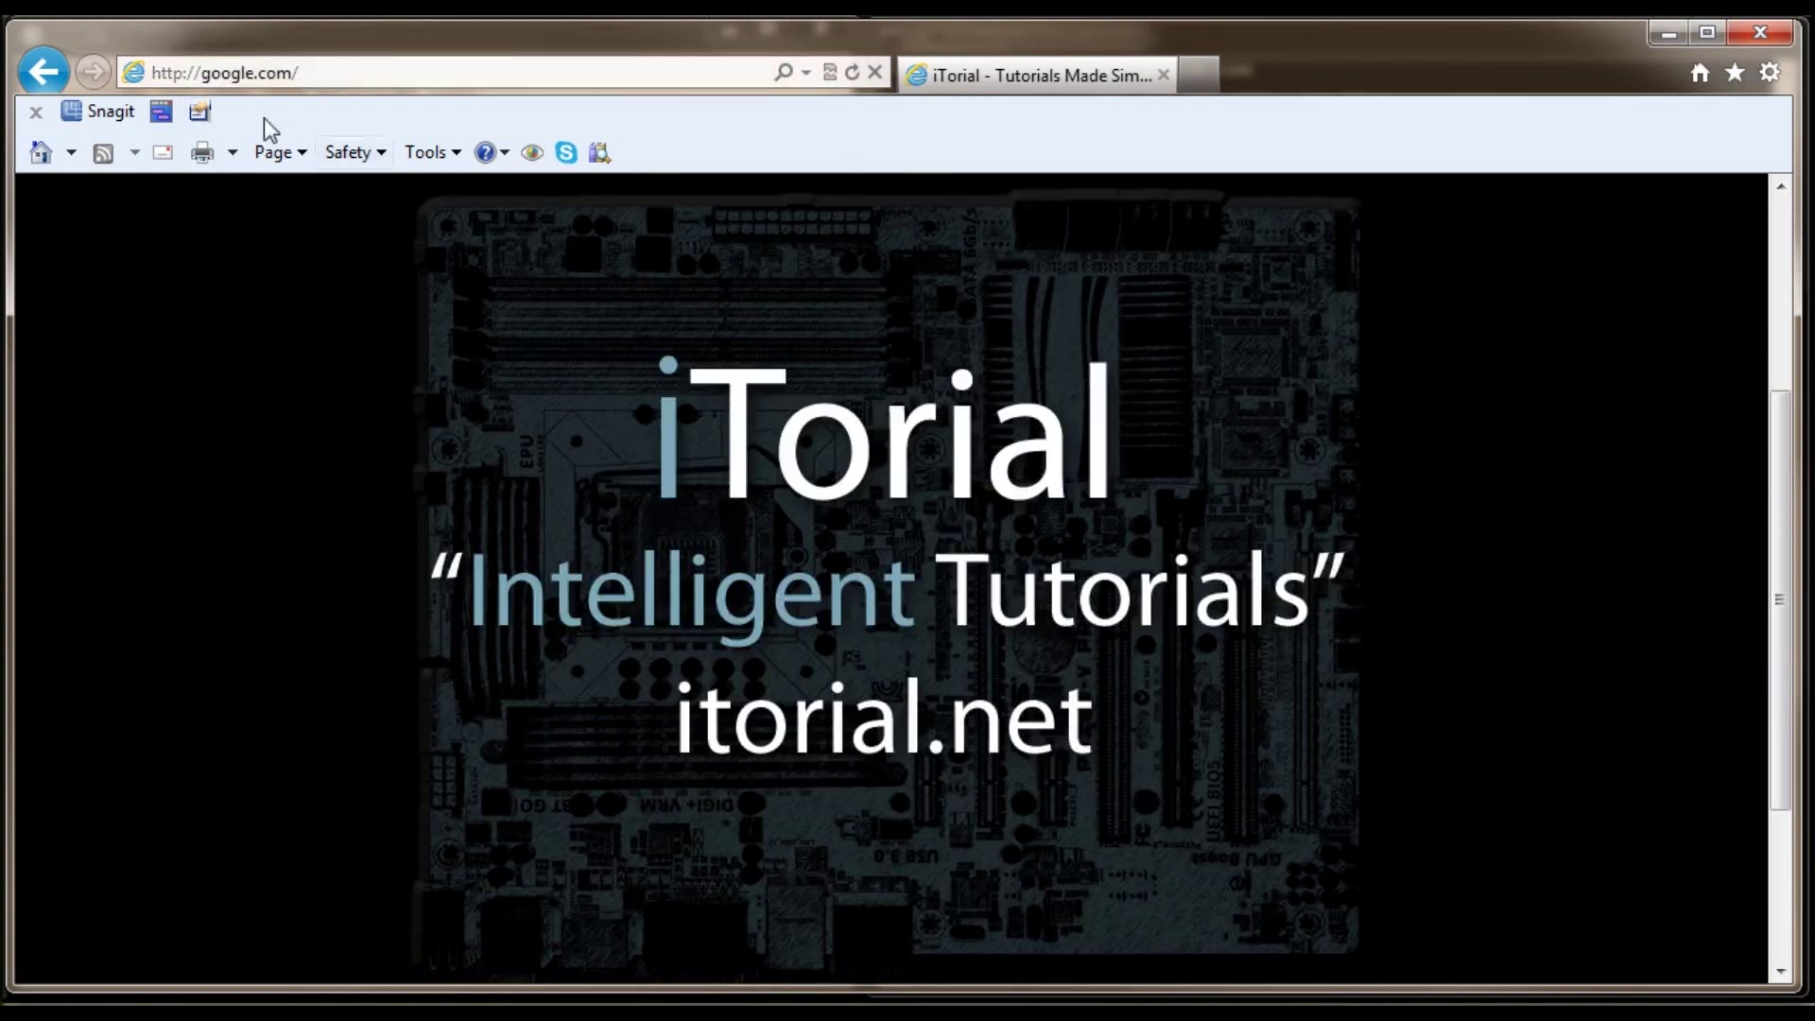
pyautogui.scroll(-1, 557, 491)
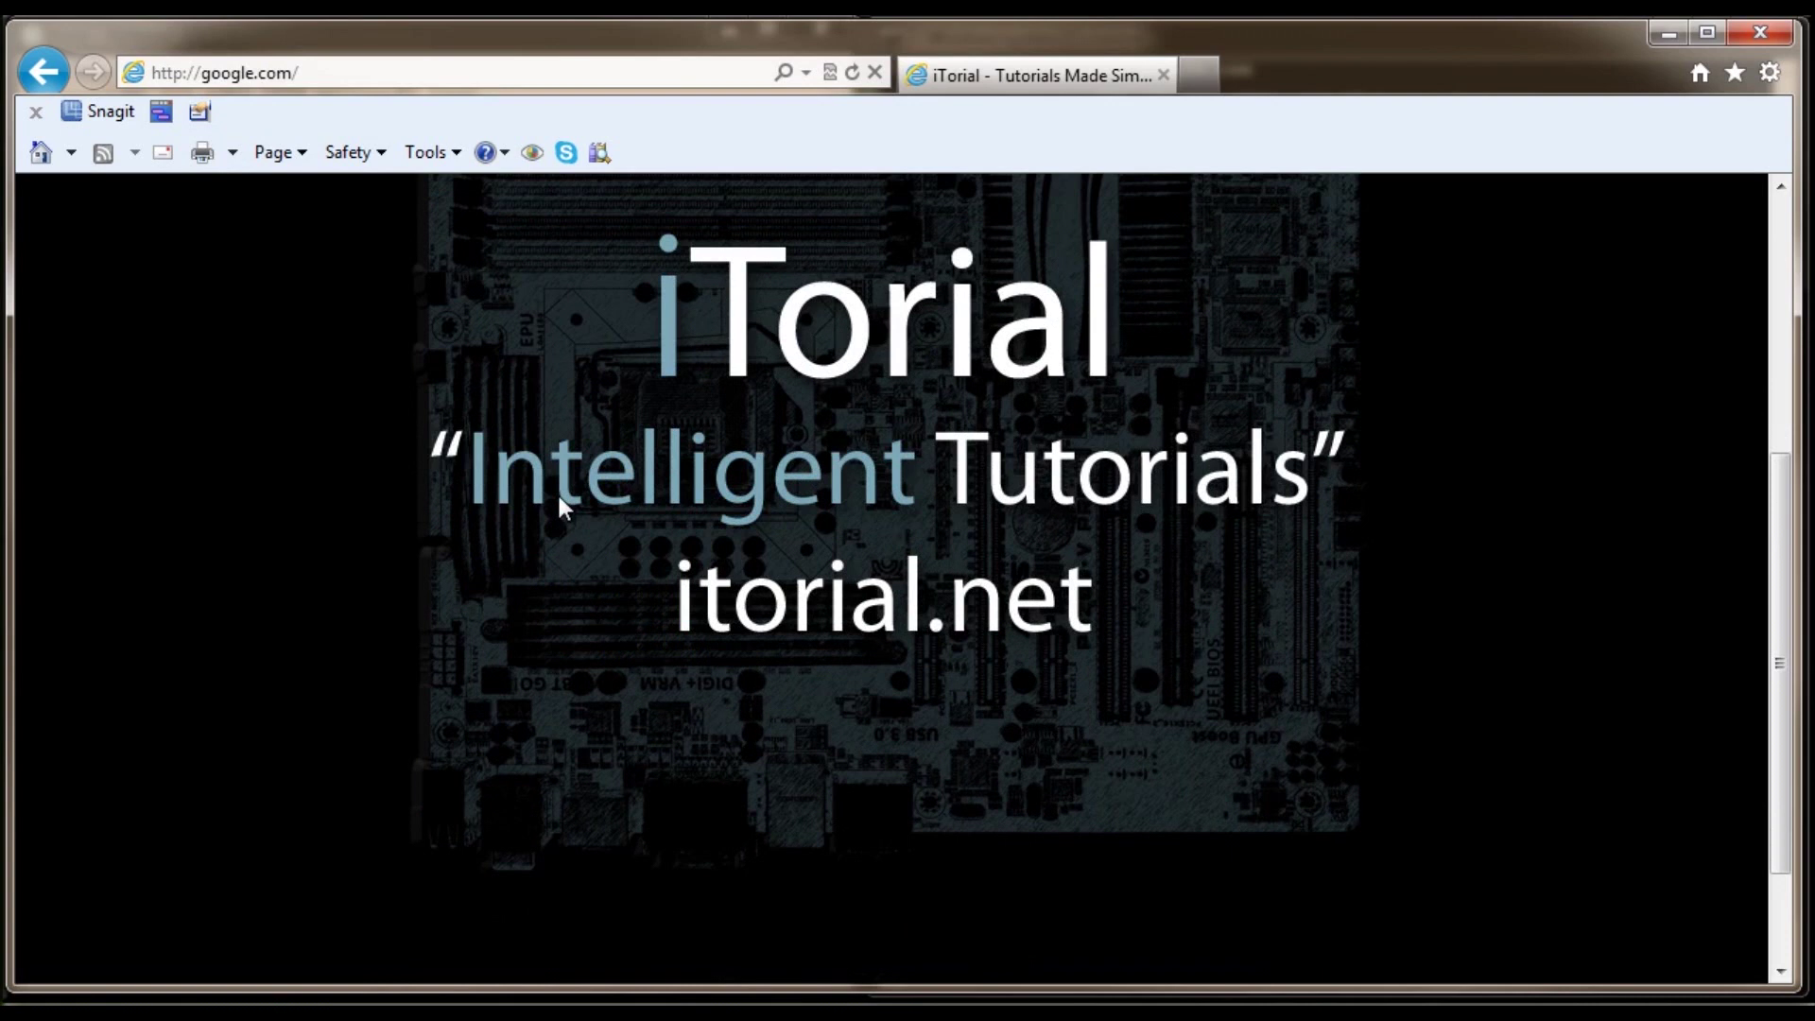
pyautogui.scroll(2, 558, 505)
pyautogui.scroll(-1, 558, 506)
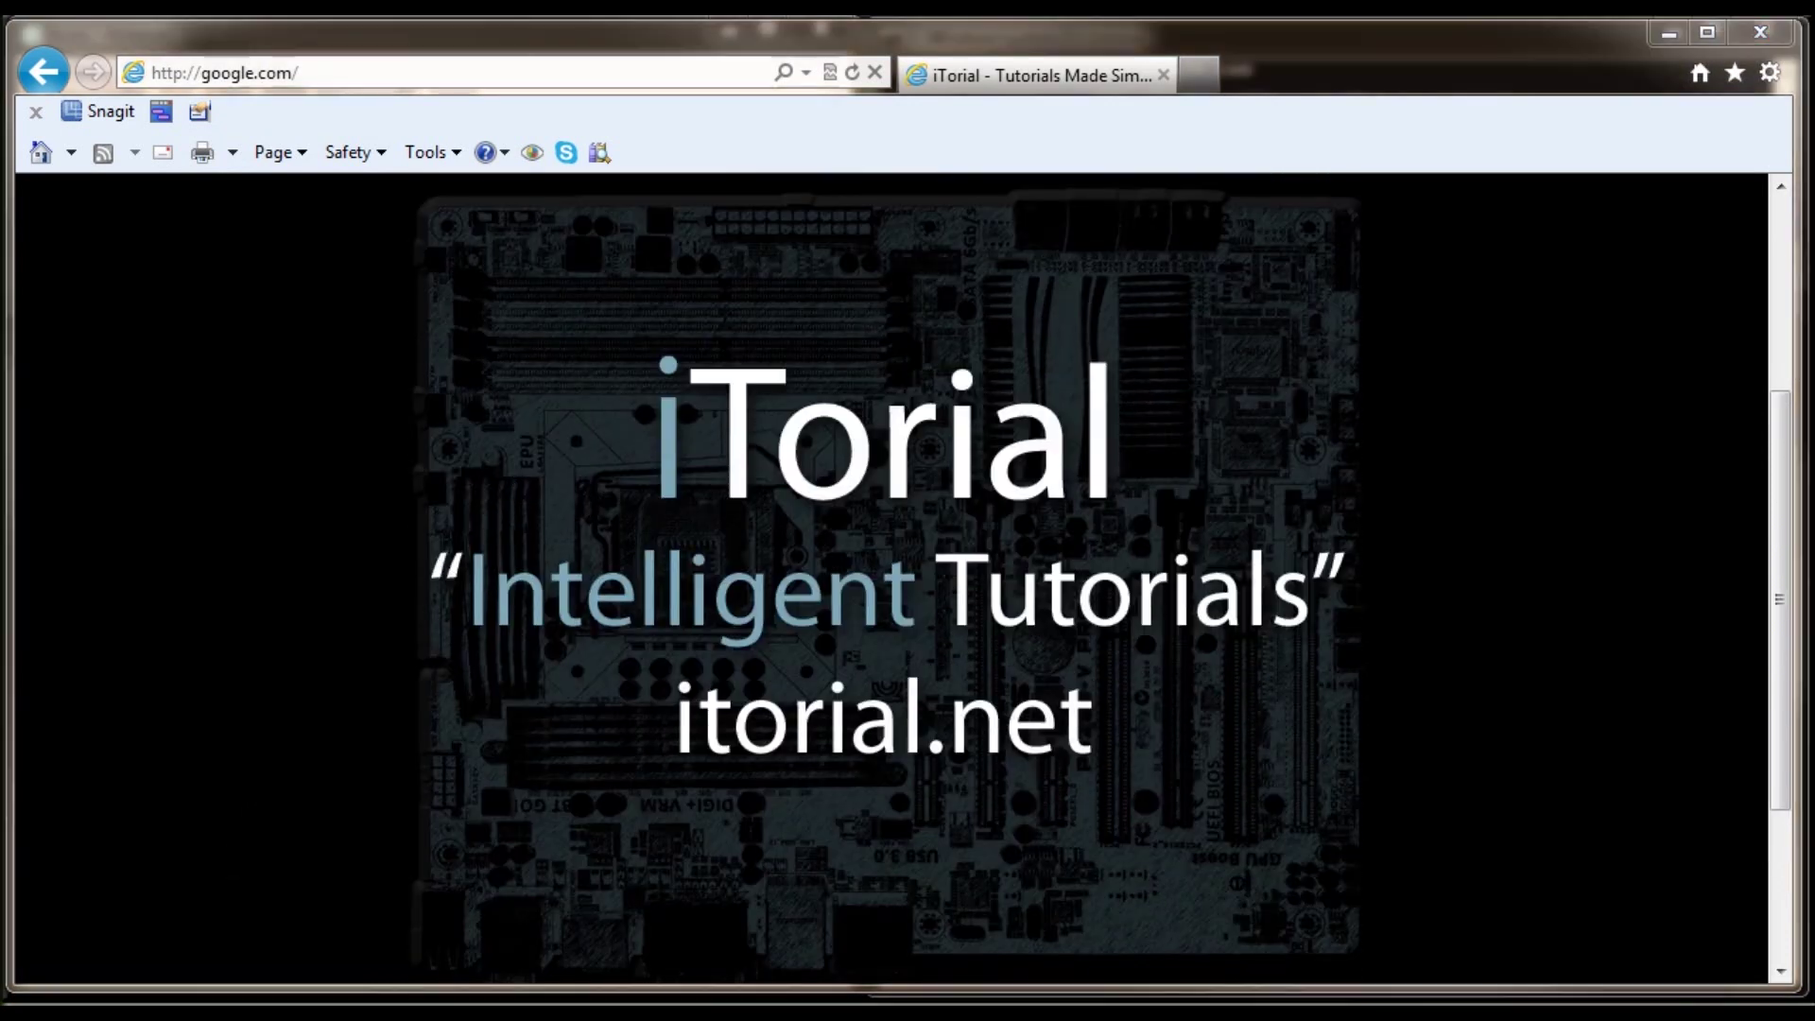
pyautogui.hotkey('alt', 'Tab')
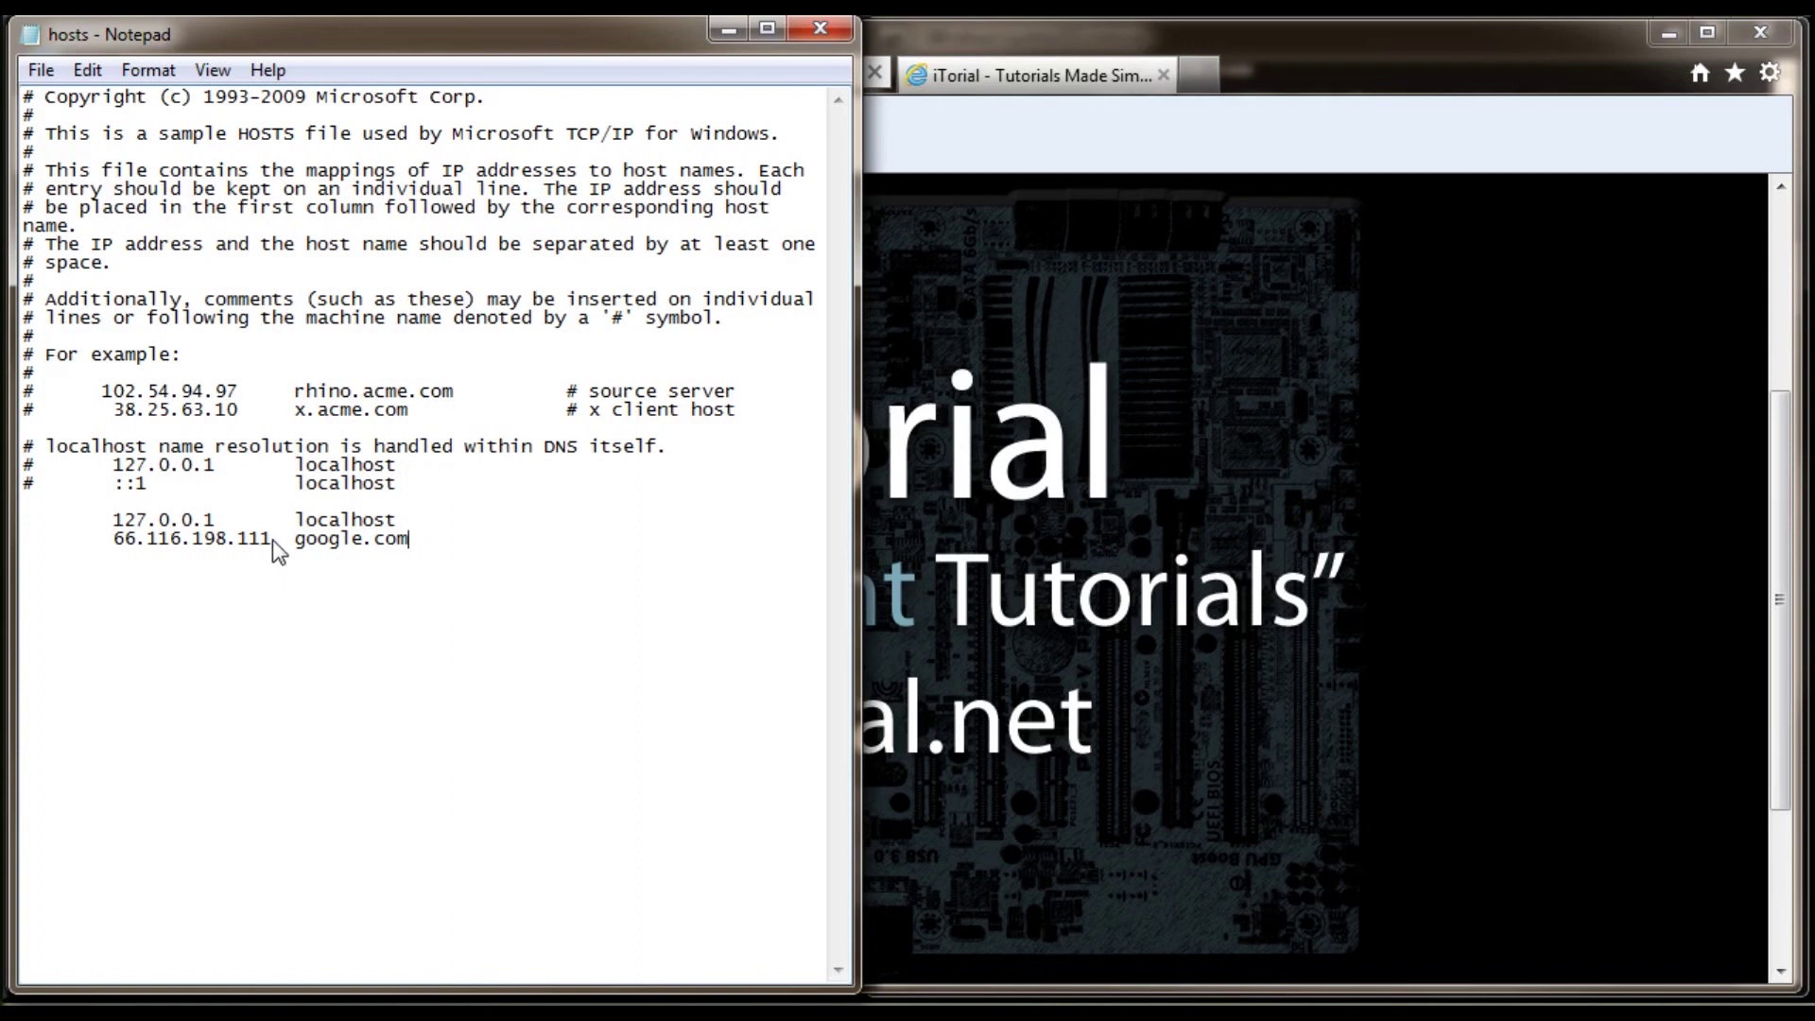
pyautogui.moveTo(272, 538); pyautogui.dragTo(145, 541)
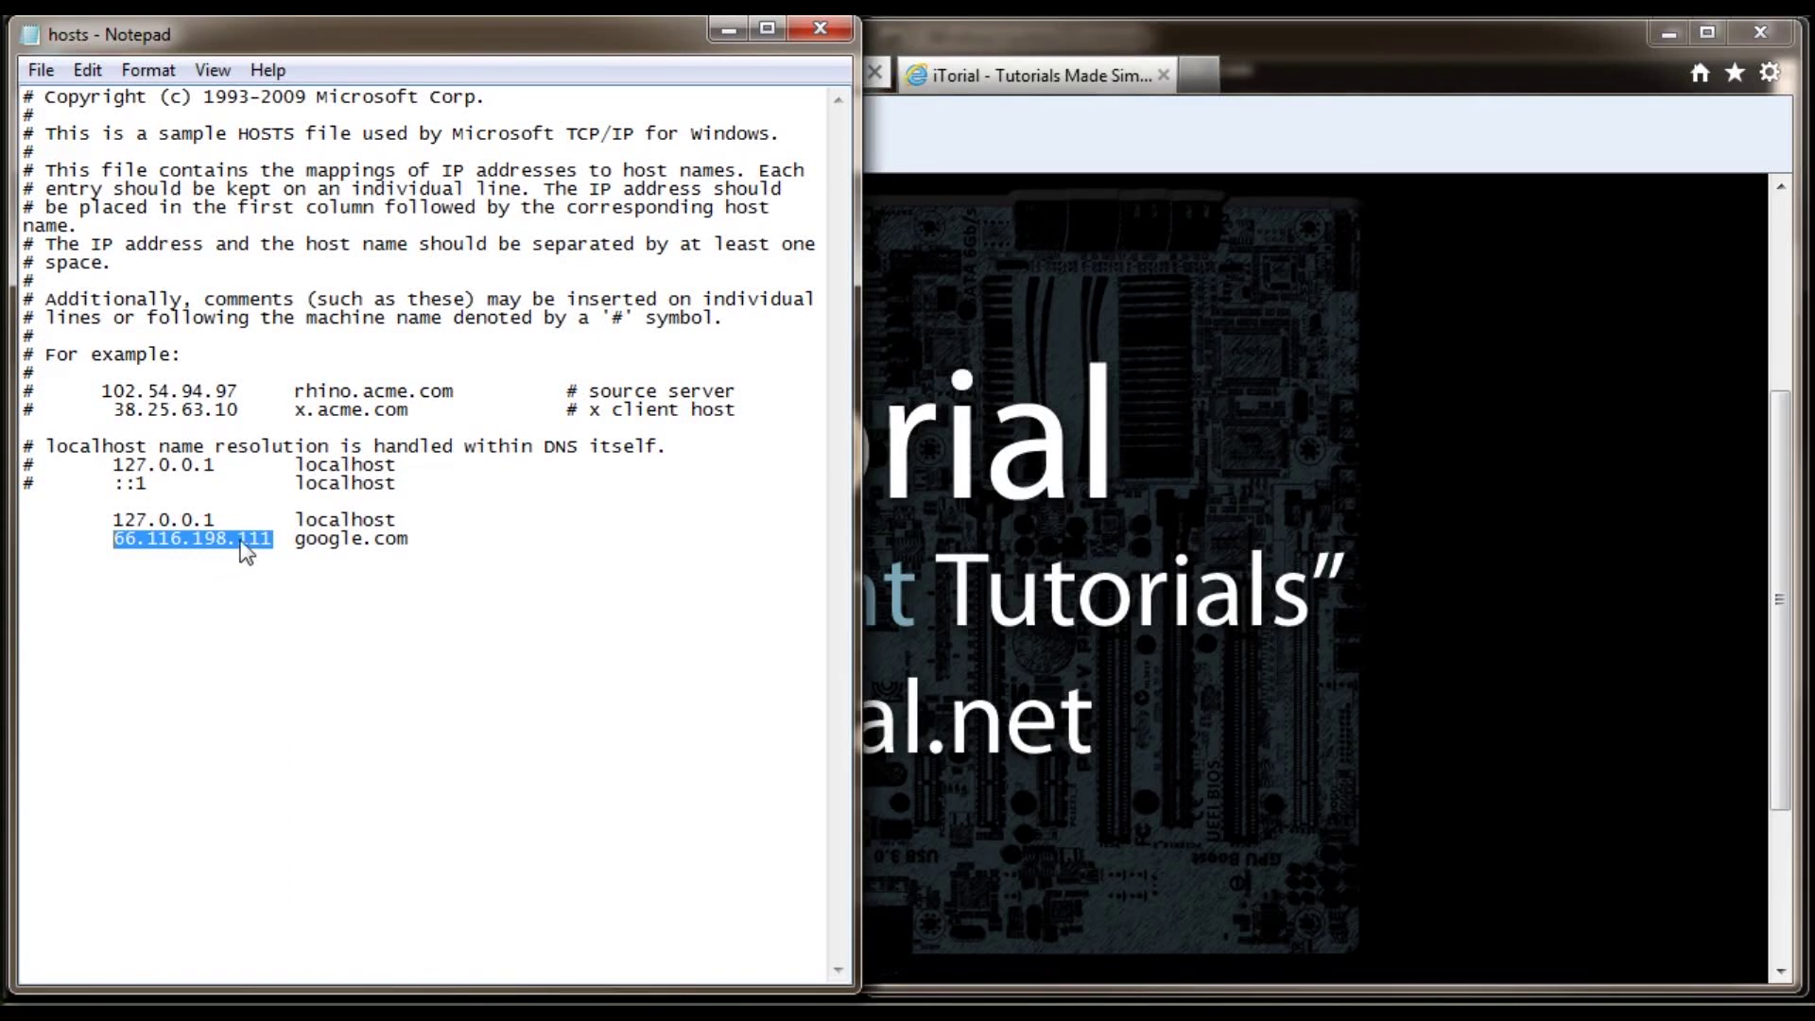
pyautogui.moveTo(293, 543); pyautogui.dragTo(408, 541)
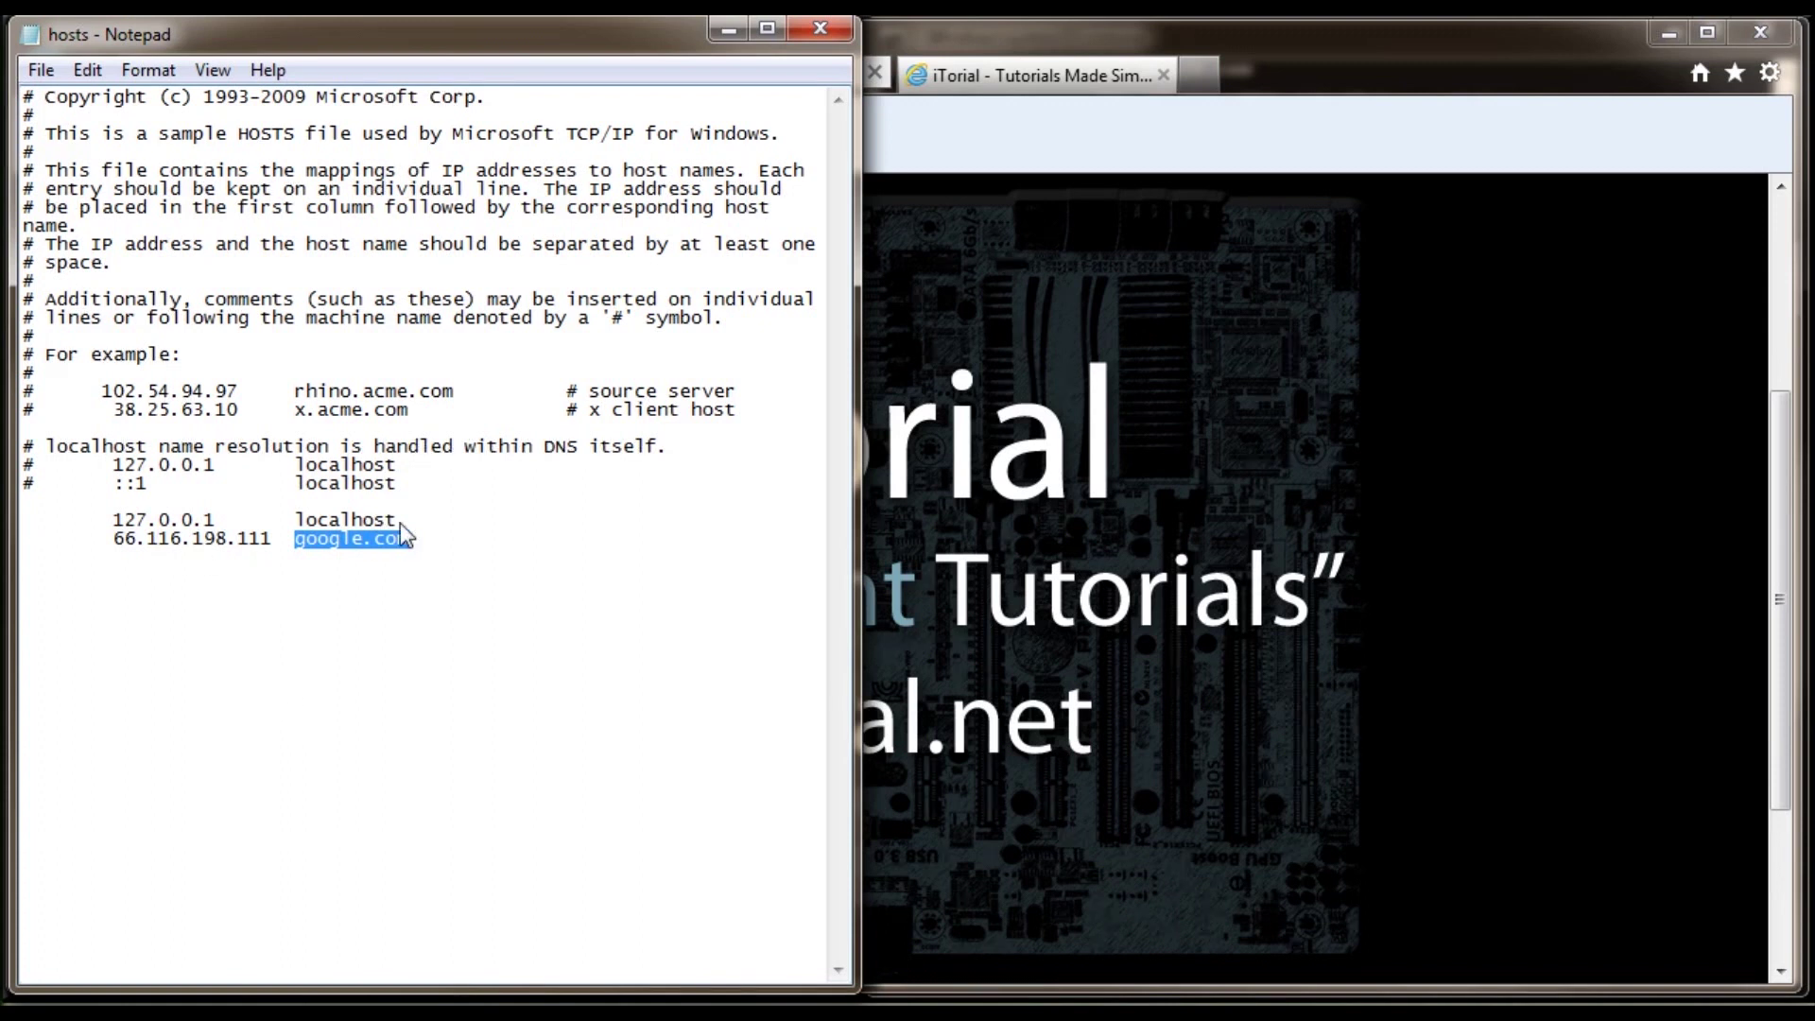
pyautogui.moveTo(271, 540); pyautogui.dragTo(109, 541)
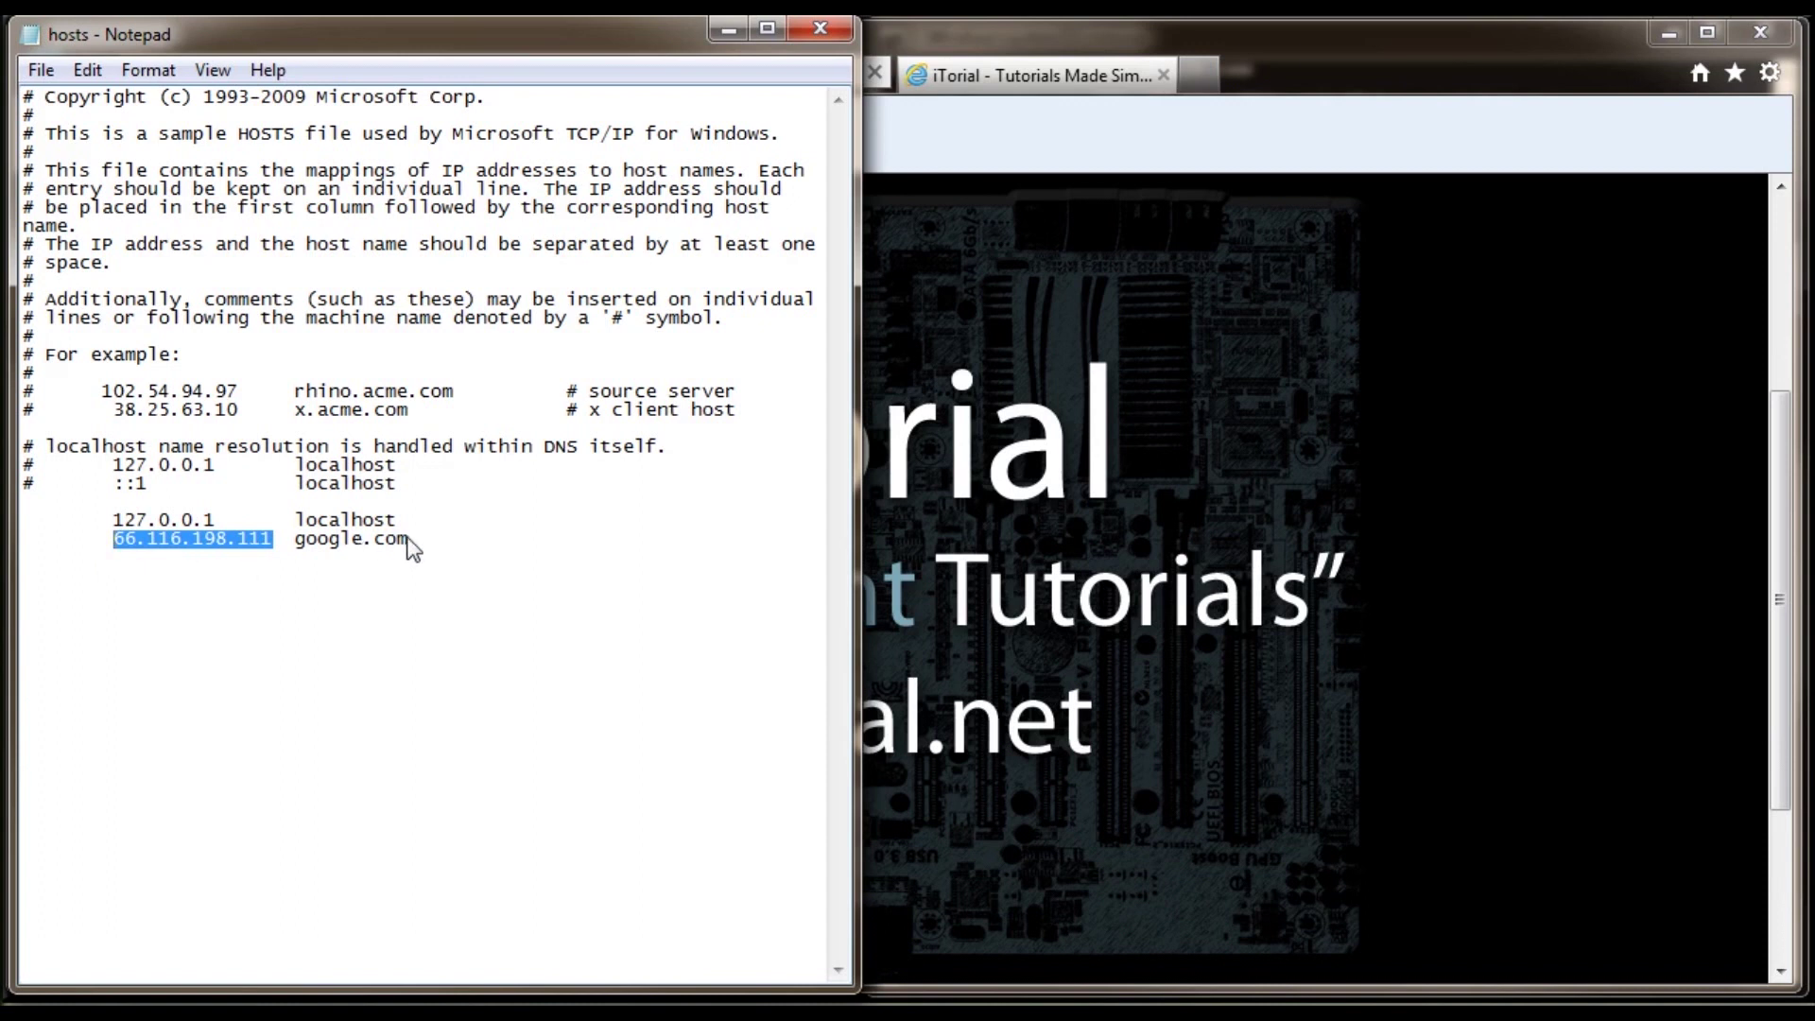
pyautogui.moveTo(409, 540); pyautogui.dragTo(293, 541)
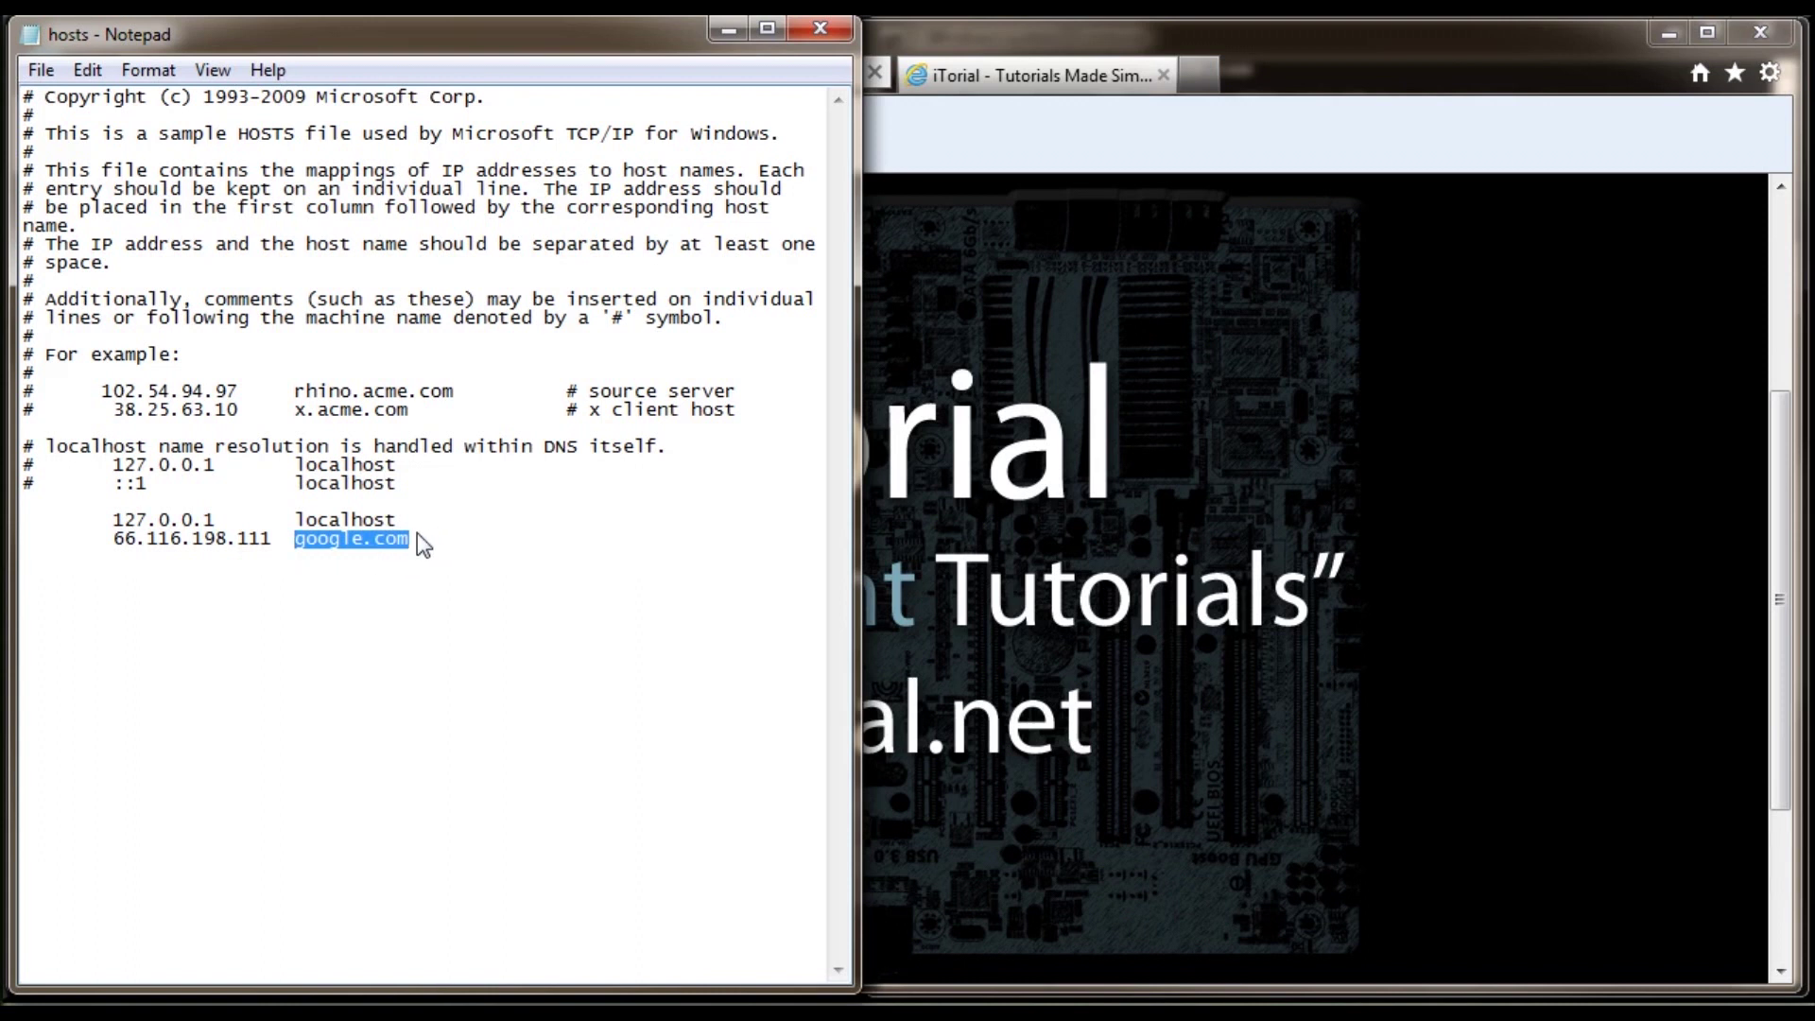
pyautogui.click(1581, 962)
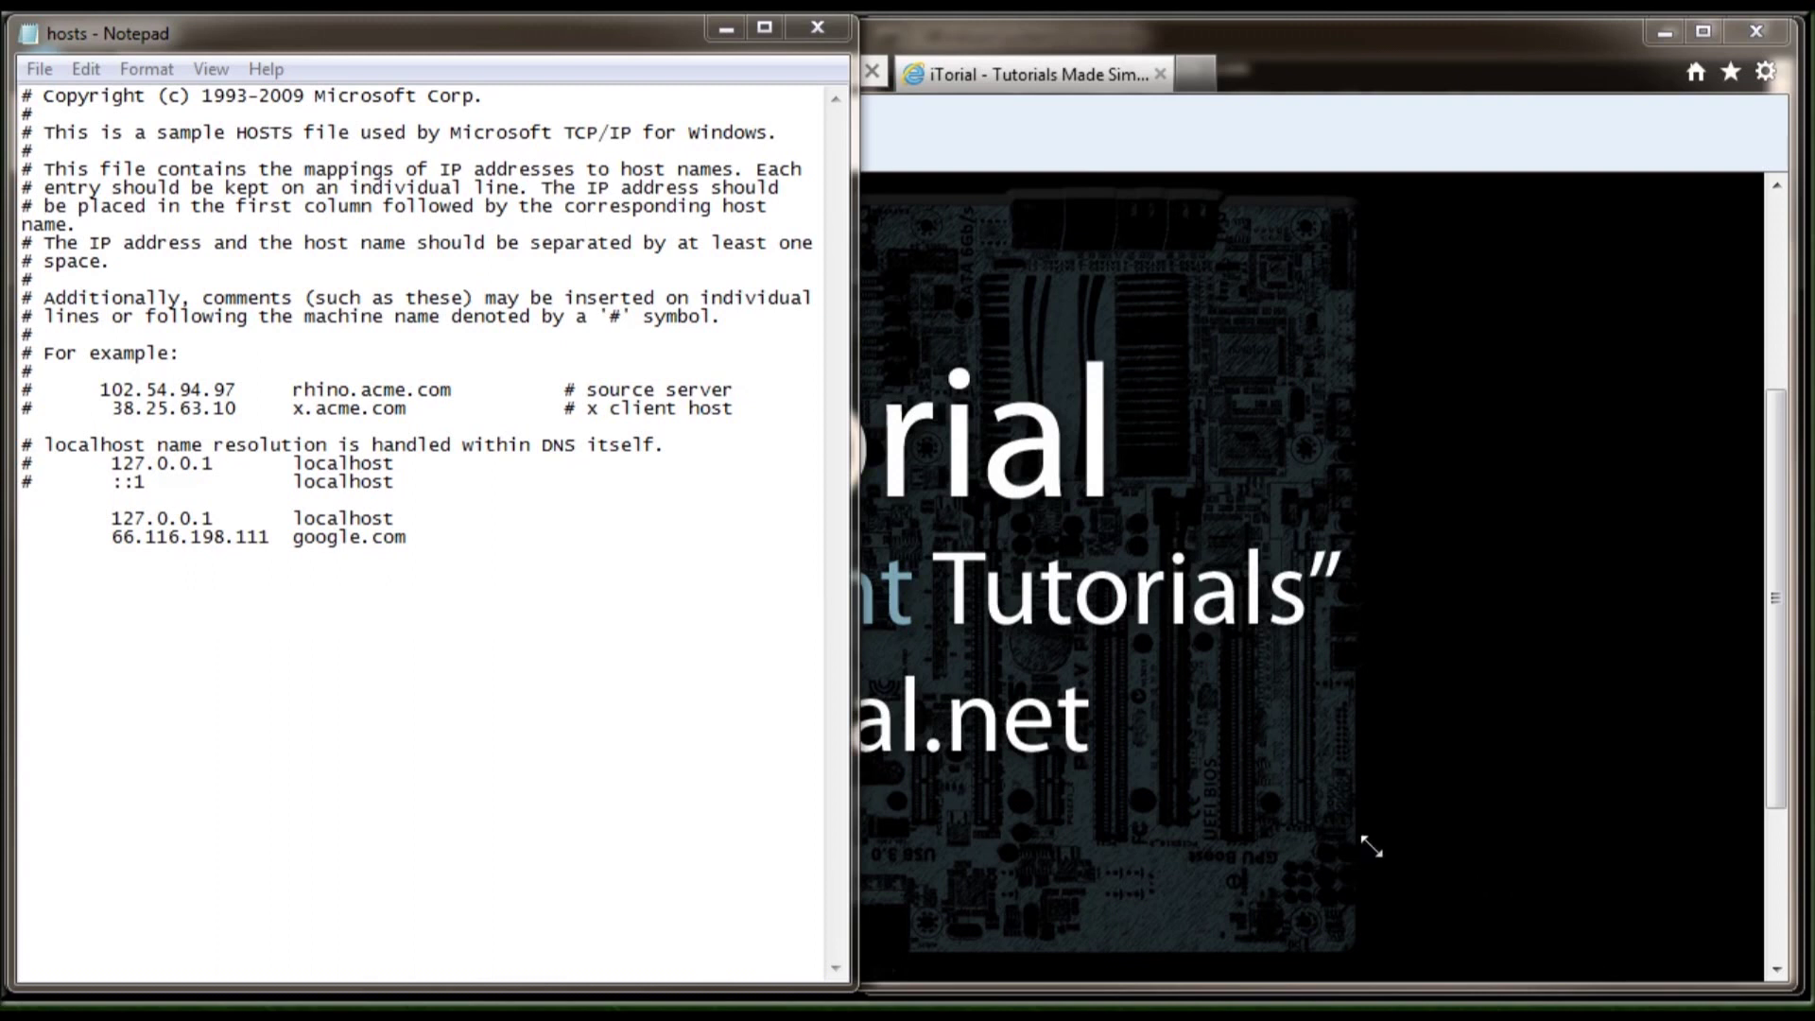
# Delete the google.com test line below the 127.0.0.1 localhost entry and save the hosts file.
pyautogui.click(416, 539)
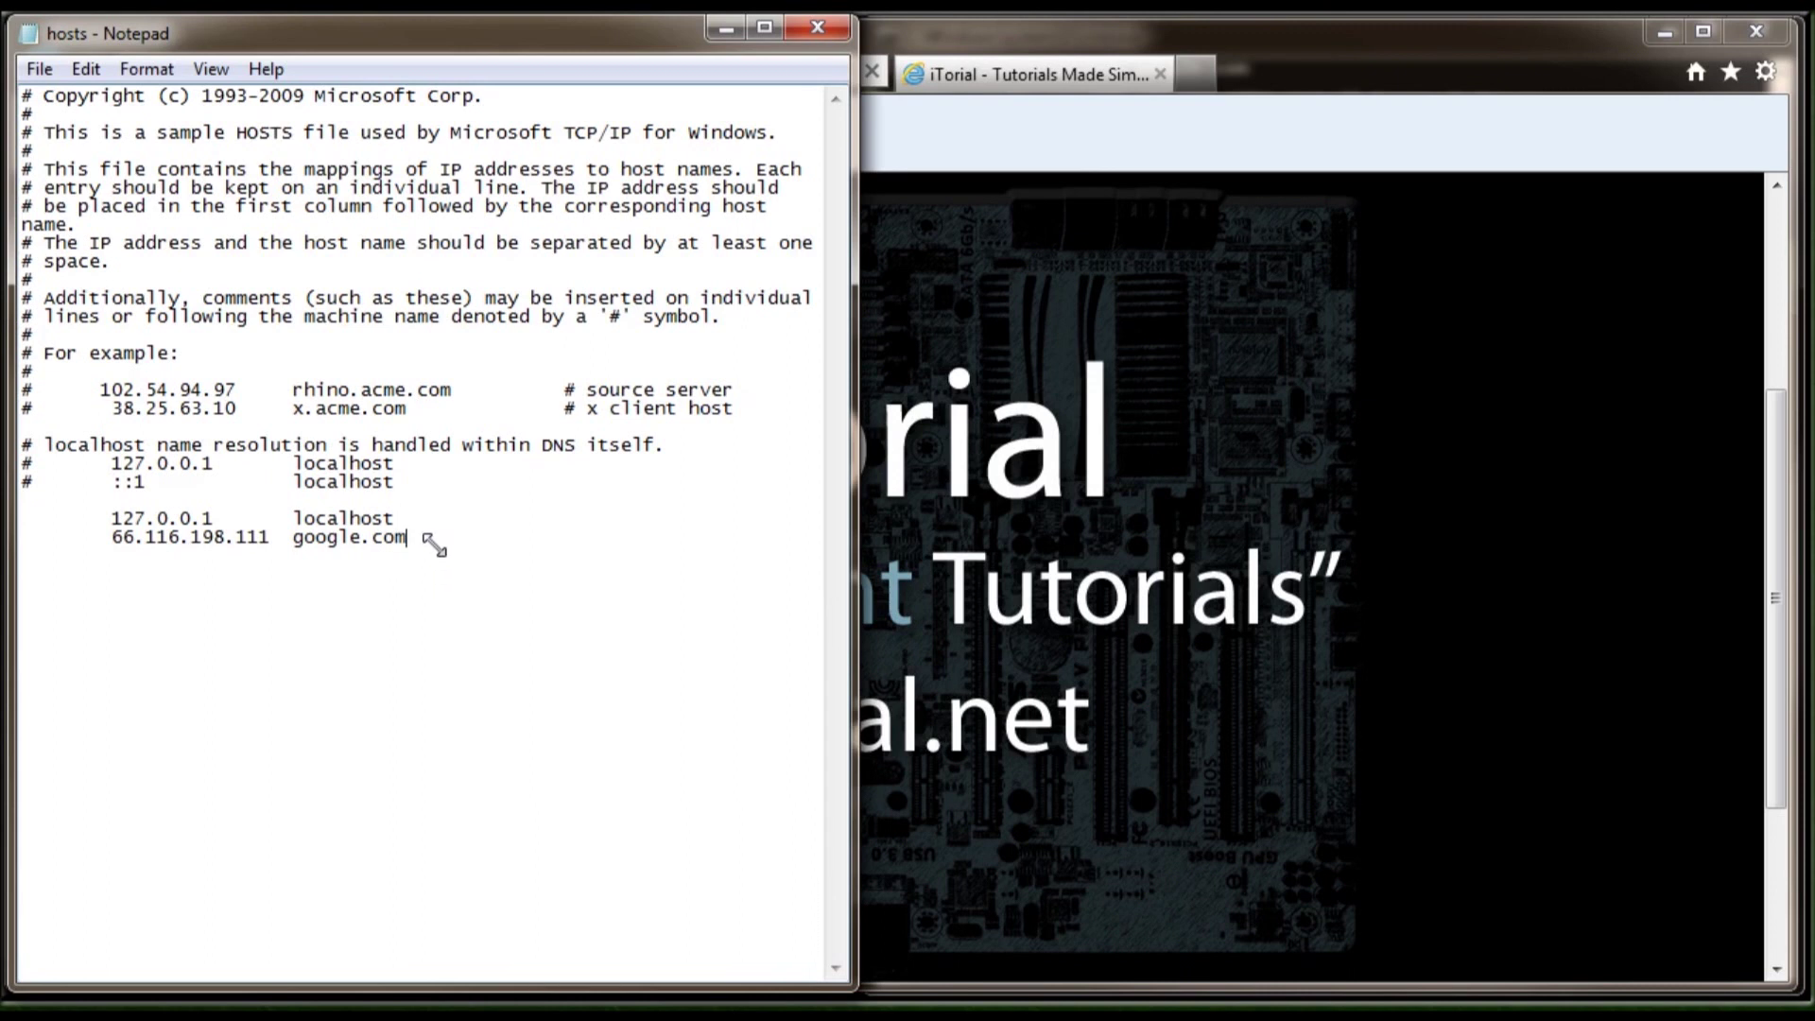
pyautogui.press('BackSpace')
pyautogui.press('BackSpace')
pyautogui.press('BackSpace')
pyautogui.press('BackSpace')
pyautogui.press('BackSpace')
pyautogui.press('BackSpace')
pyautogui.press('BackSpace')
pyautogui.press('BackSpace')
pyautogui.press('BackSpace')
pyautogui.press('BackSpace')
pyautogui.press('BackSpace')
pyautogui.press('BackSpace')
pyautogui.press('BackSpace')
pyautogui.press('BackSpace')
pyautogui.press('BackSpace')
pyautogui.press('BackSpace')
pyautogui.press('BackSpace')
pyautogui.press('BackSpace')
pyautogui.press('BackSpace')
pyautogui.press('BackSpace')
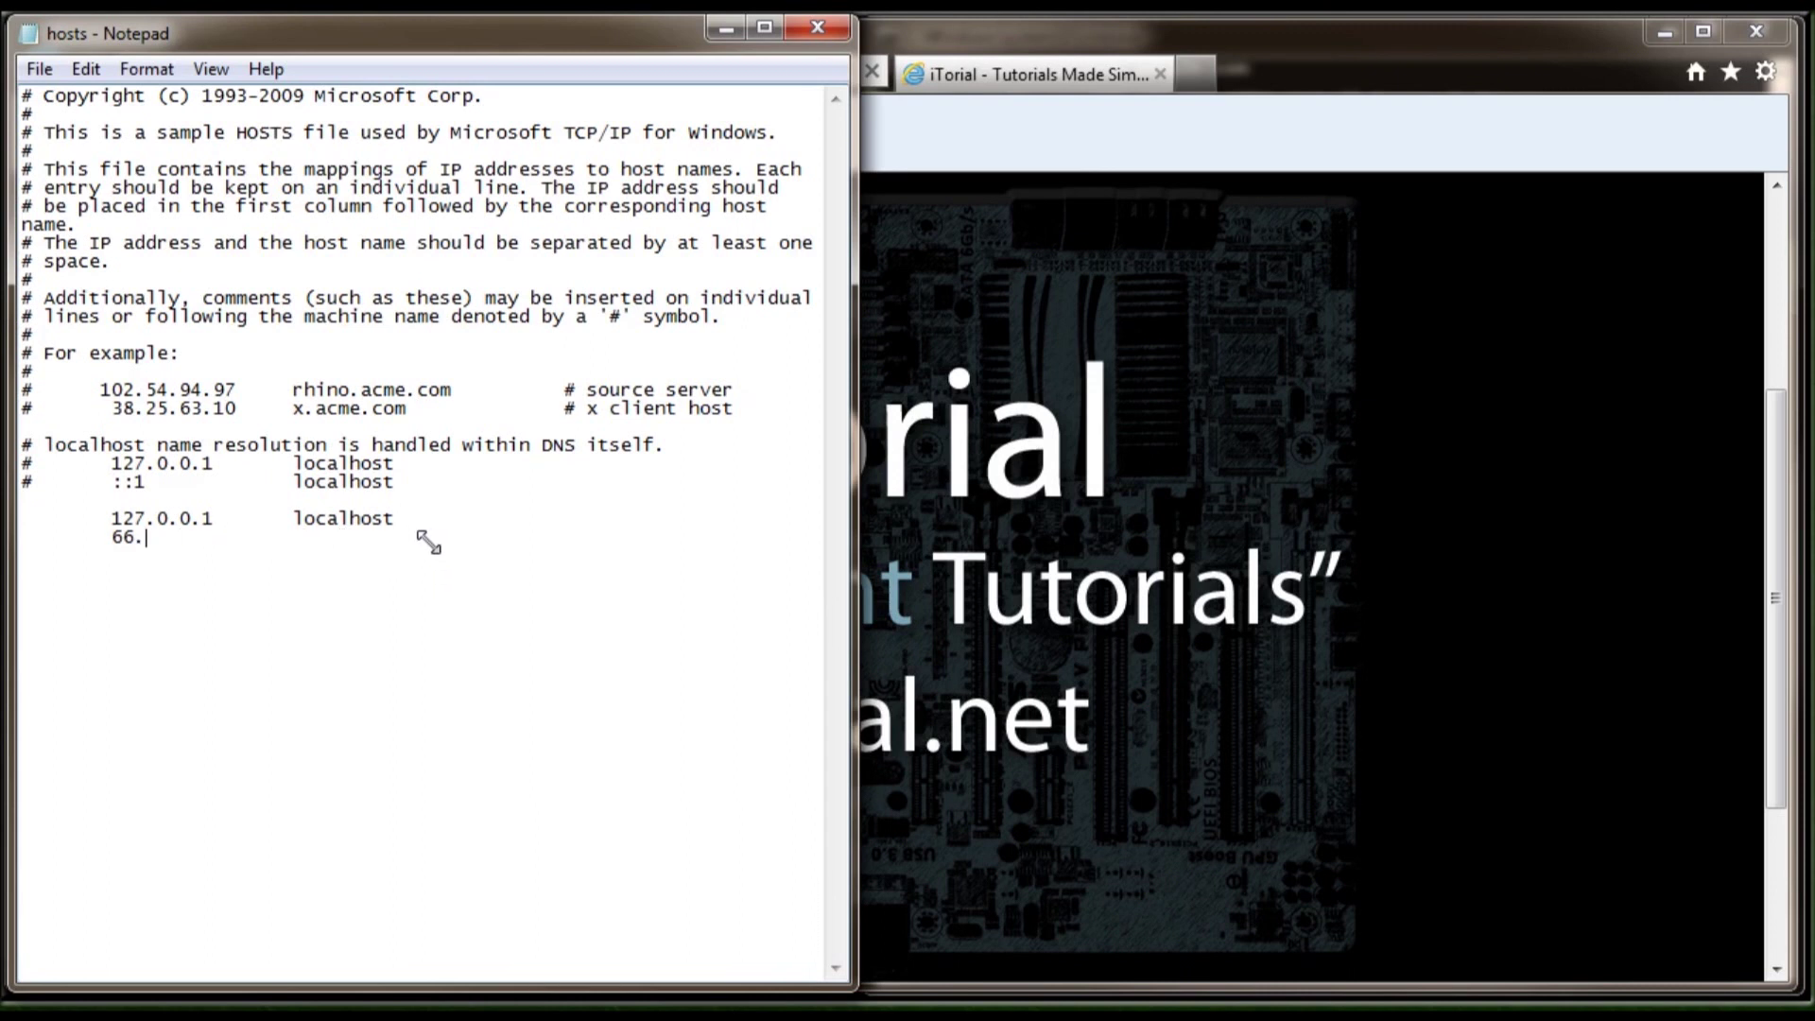
pyautogui.press('BackSpace')
pyautogui.press('BackSpace')
pyautogui.press('BackSpace')
pyautogui.click(39, 69)
pyautogui.click(74, 163)
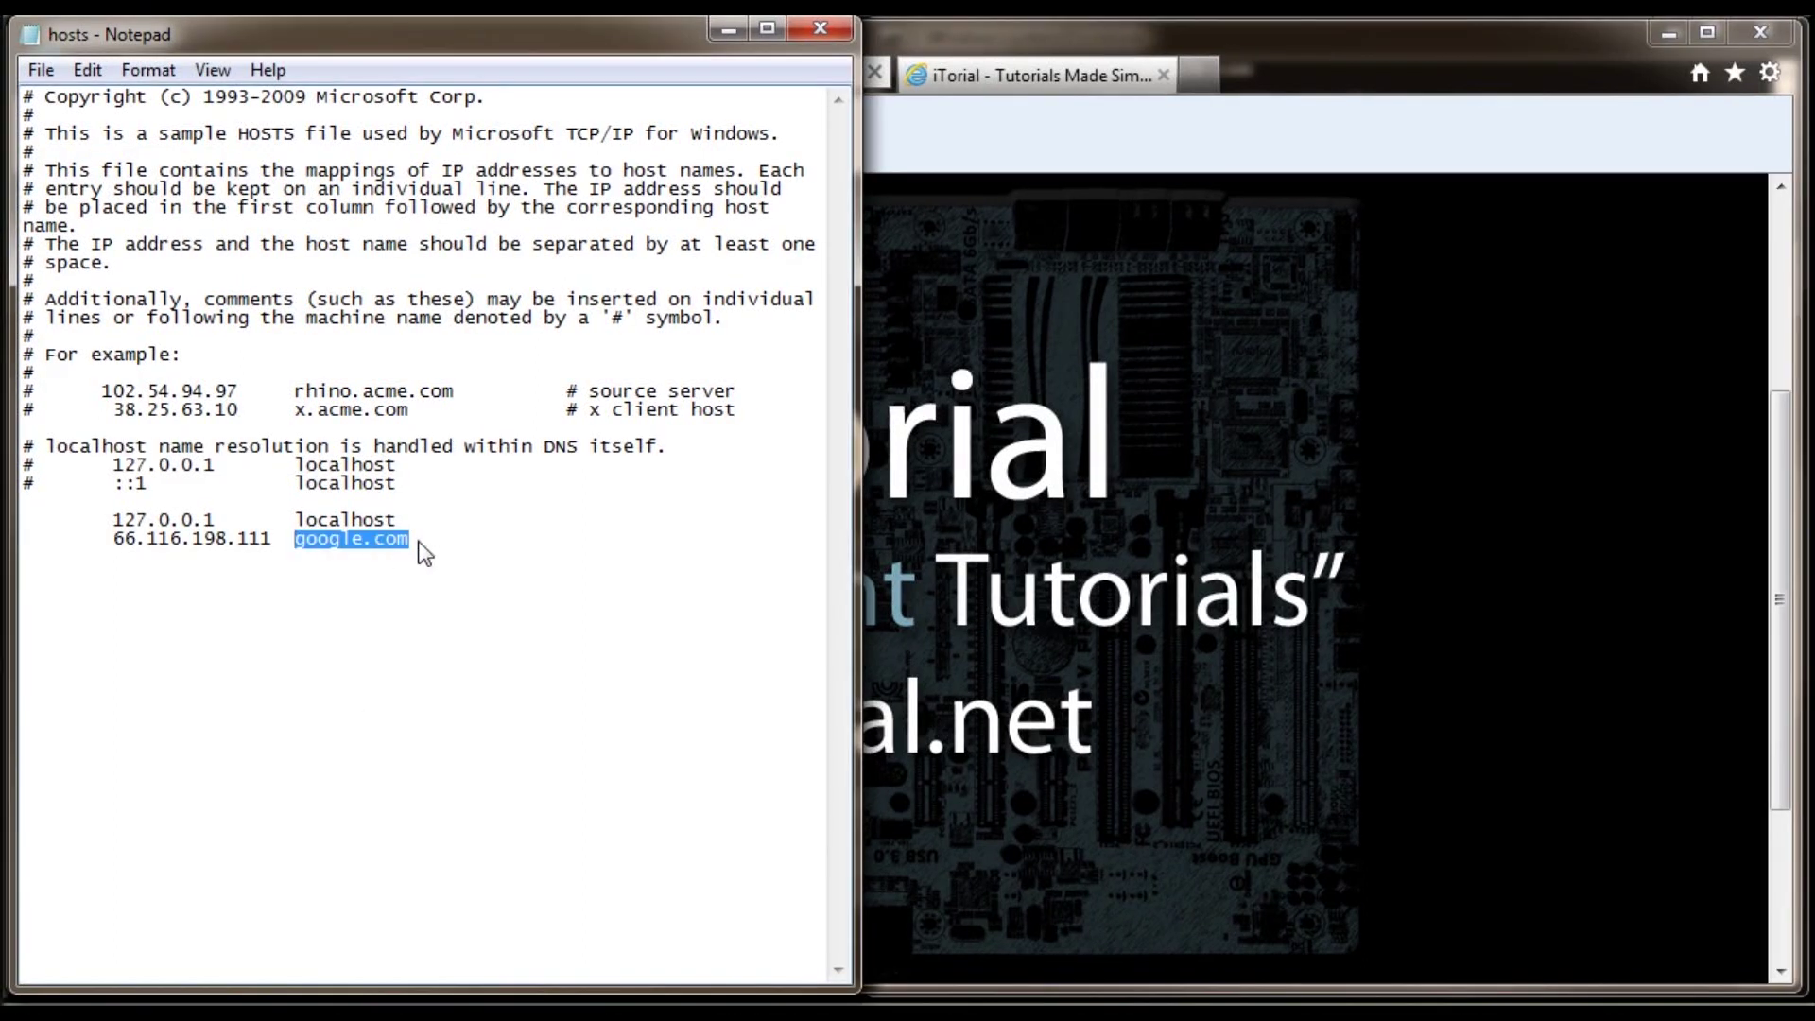
pyautogui.click(416, 546)
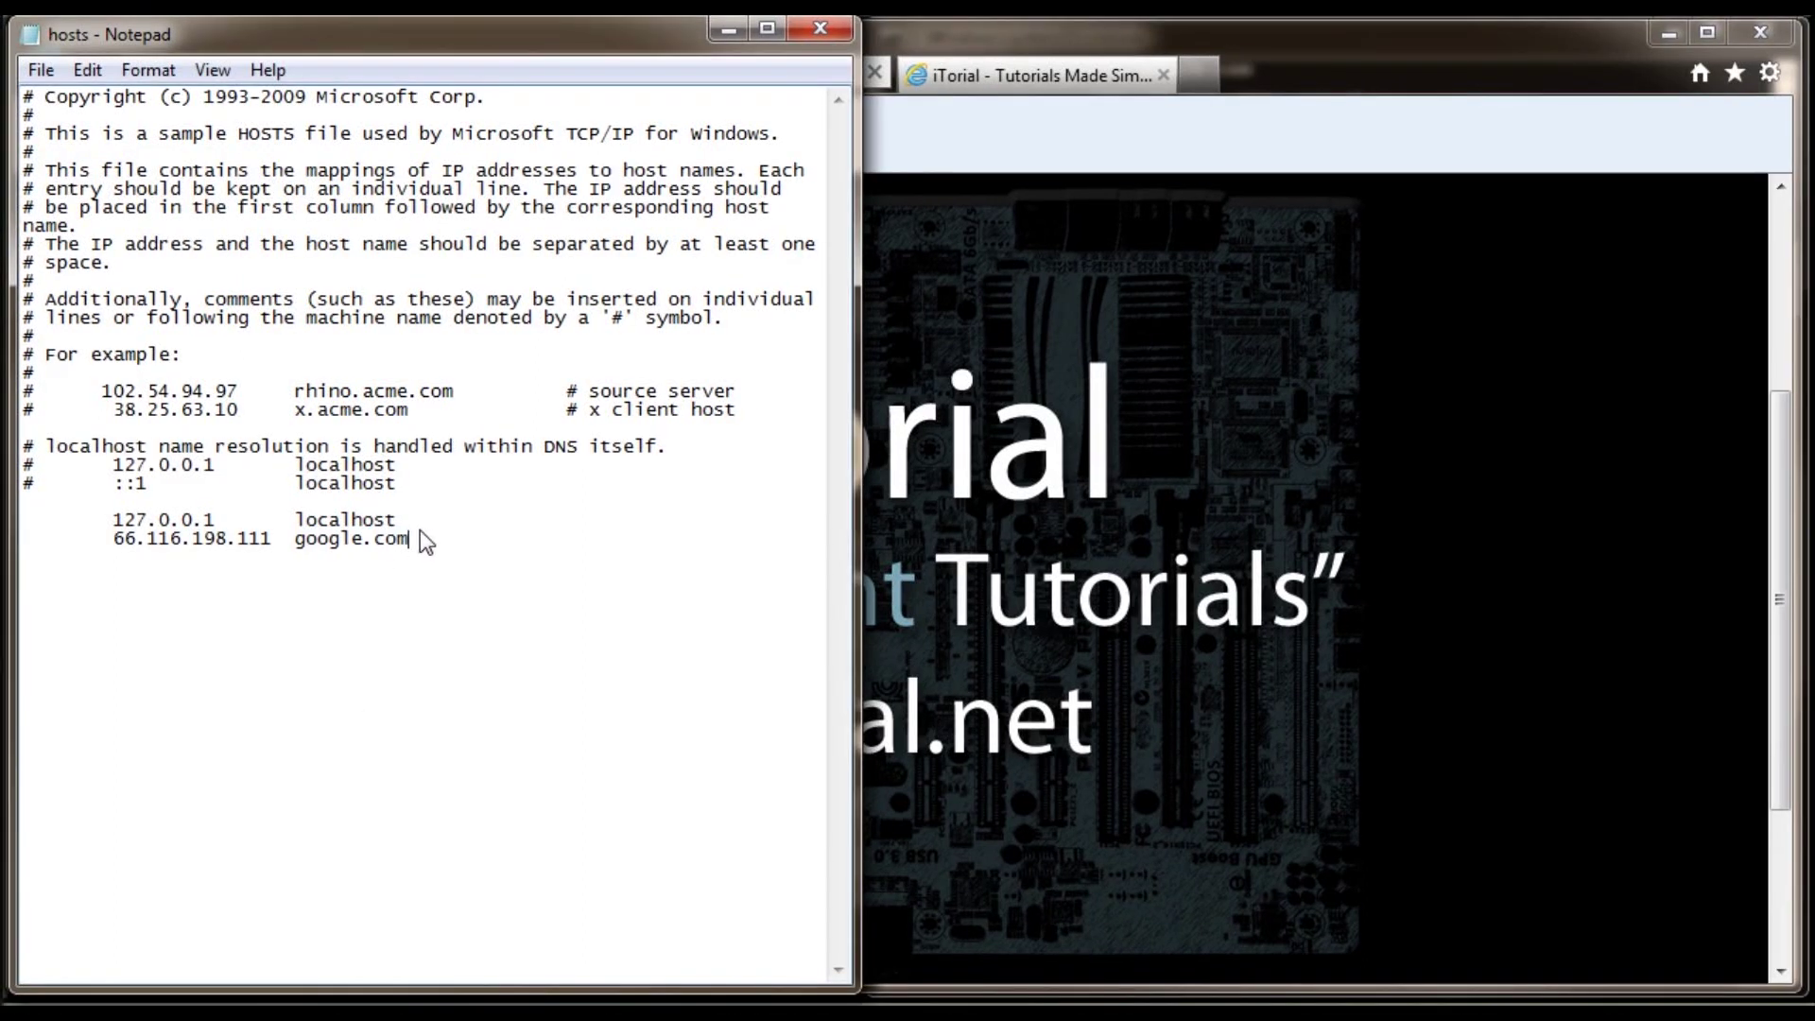